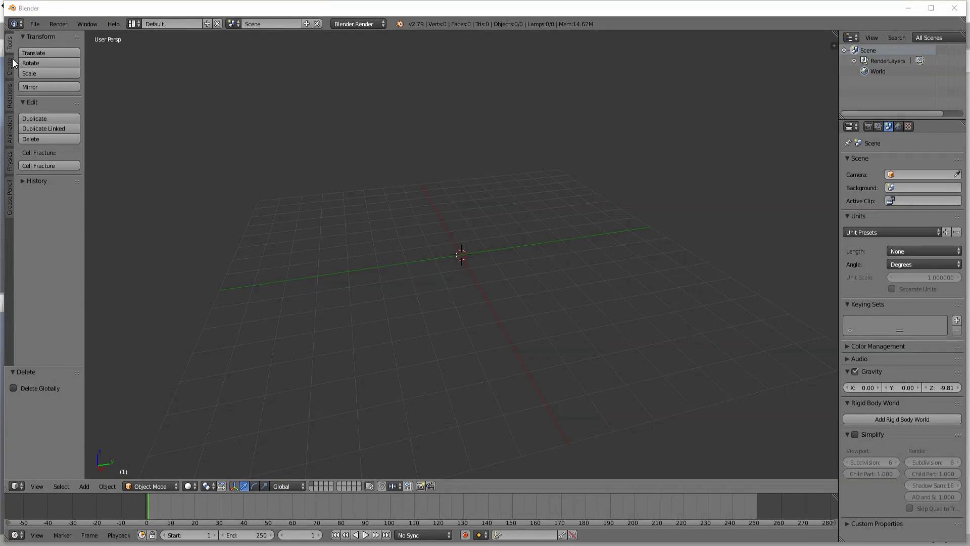
Add a cube at Y 5.951, then a smooth-shaded UV sphere beside it along Y.
left_click(11, 64)
left_click(48, 73)
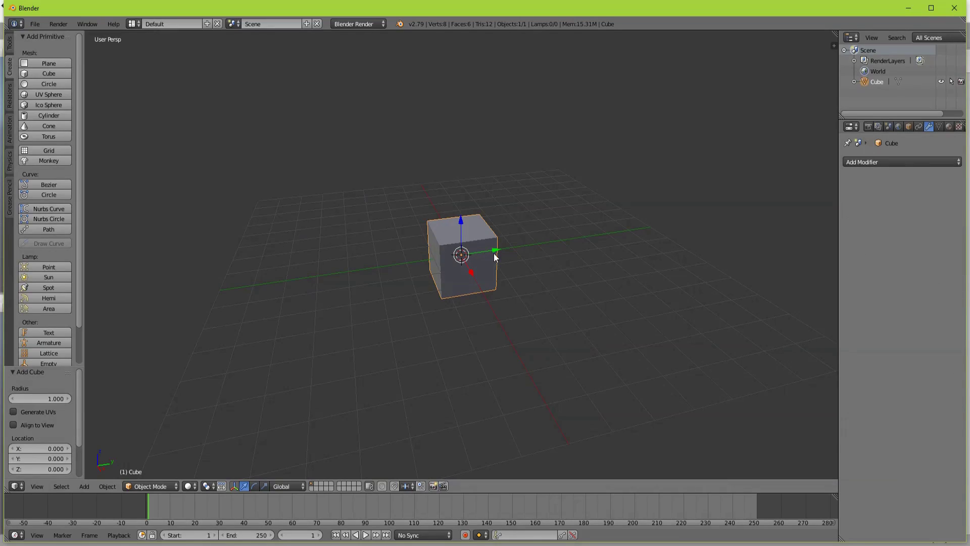
left_click_drag(495, 251, 652, 264)
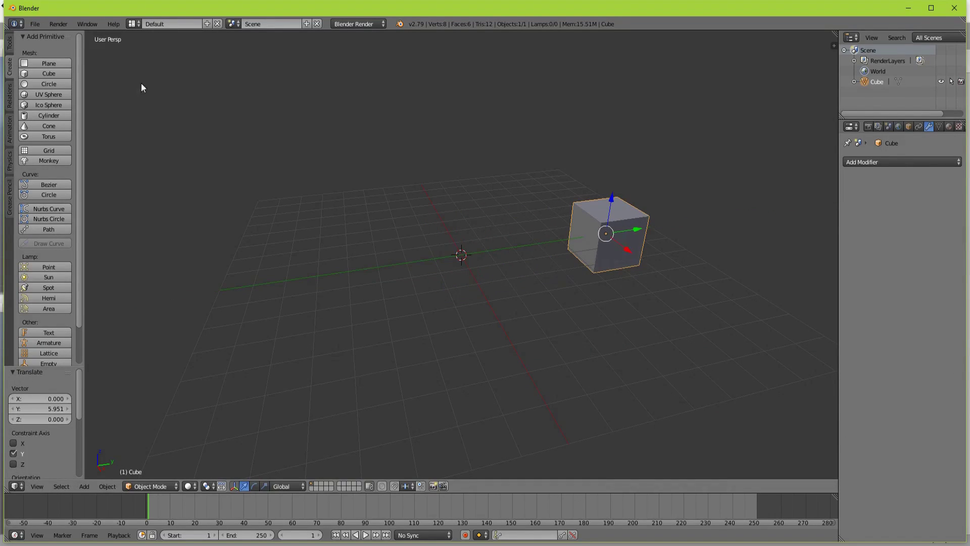
left_click(43, 96)
left_click_drag(493, 251, 549, 244)
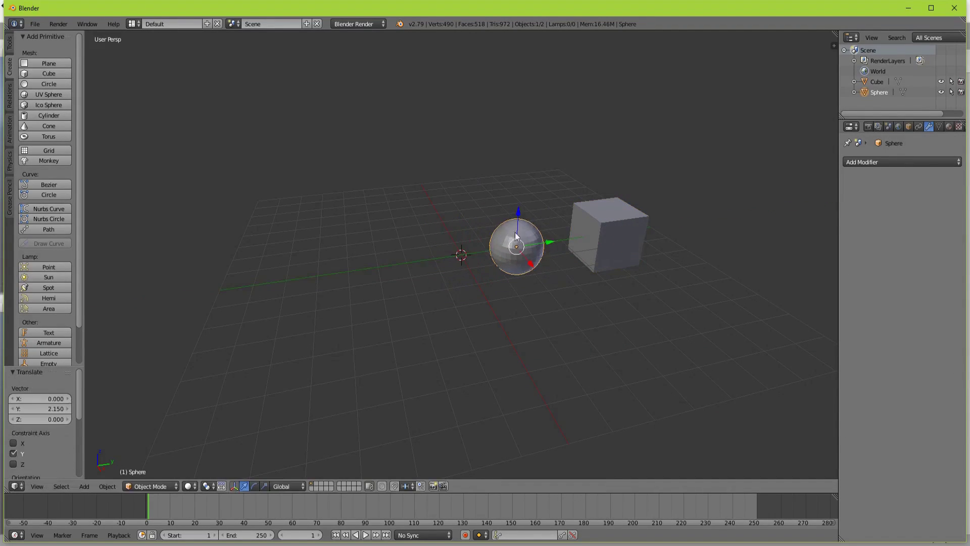
left_click(9, 45)
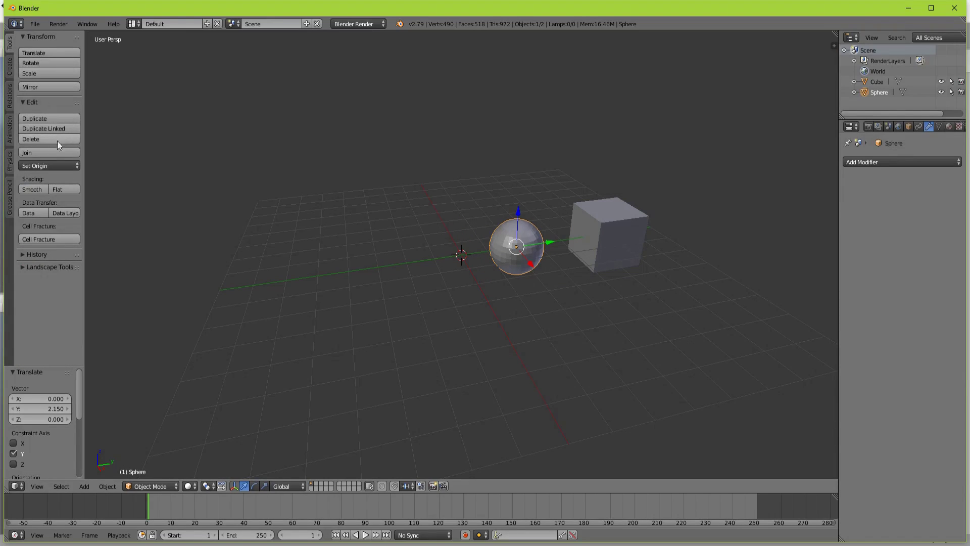
left_click(32, 189)
Add a monkey head beside the sphere, turn it 90° on Z, and duplicate it to Y -3.350.
left_click(9, 66)
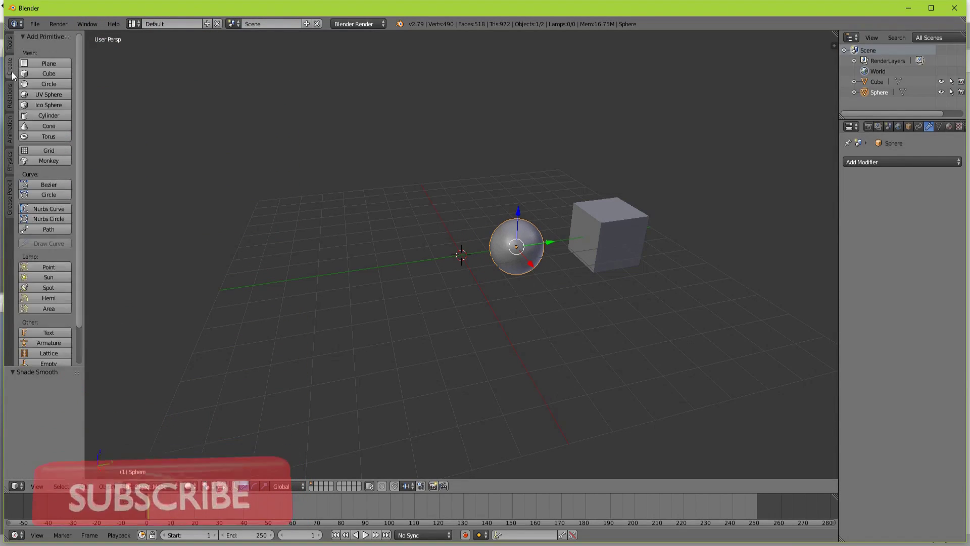
left_click(47, 160)
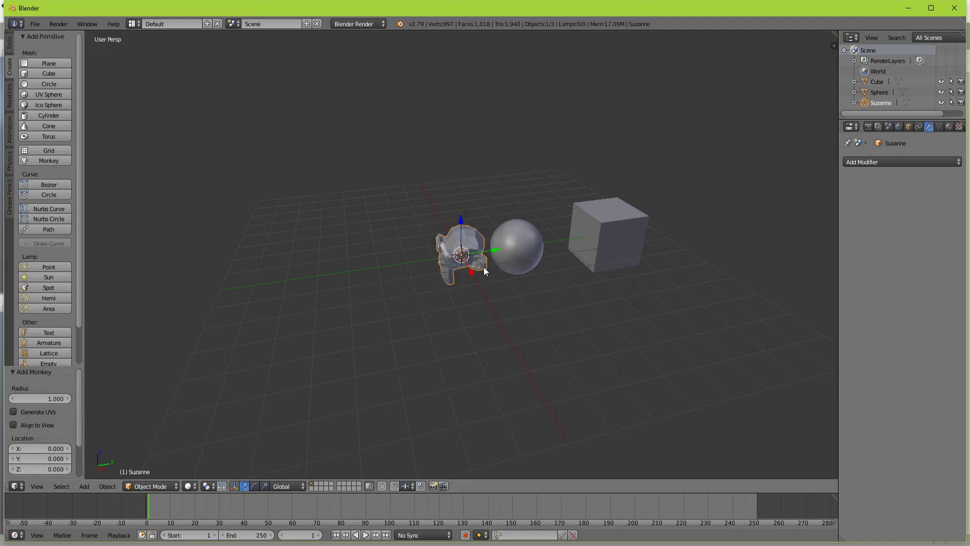
left_click_drag(496, 250, 475, 253)
key("r")
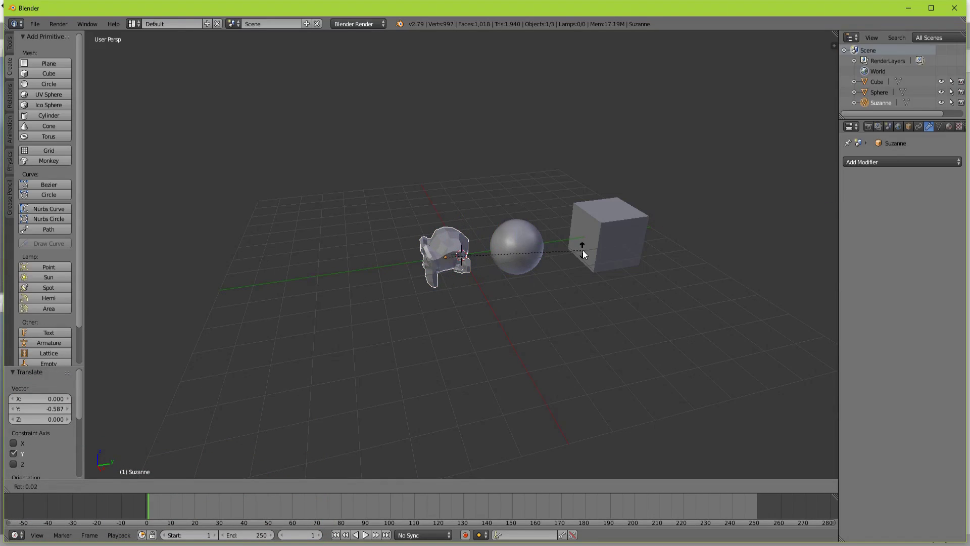
key("z")
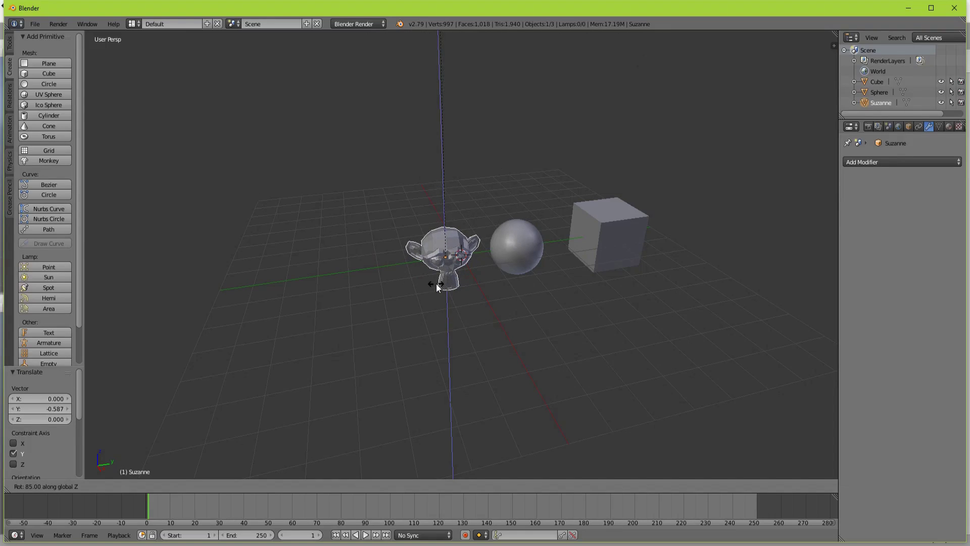
left_click(411, 265)
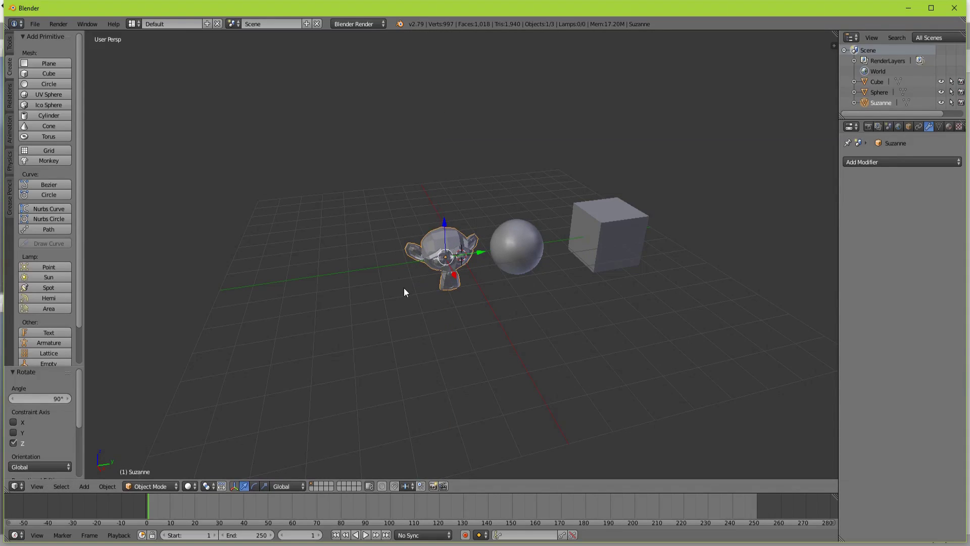
key("shift+d")
key("y")
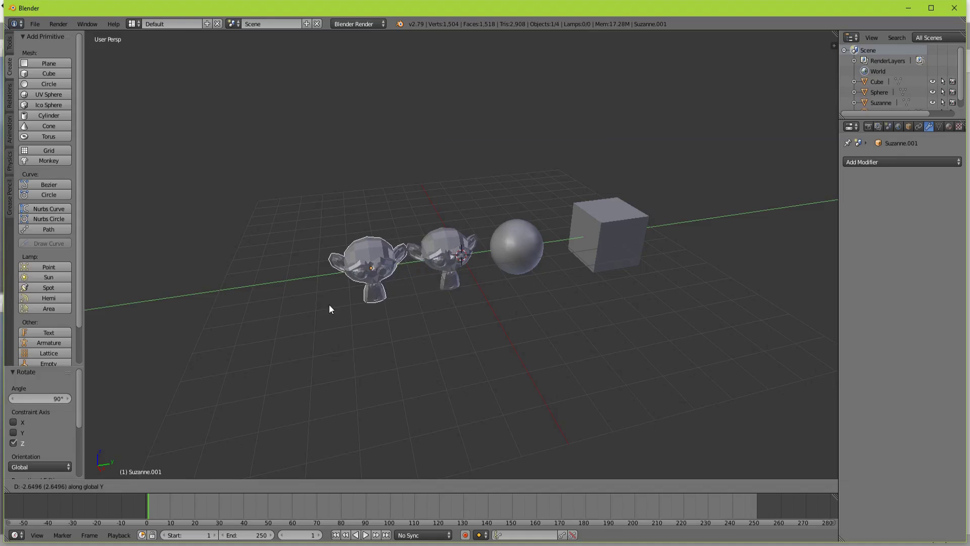
left_click(289, 268)
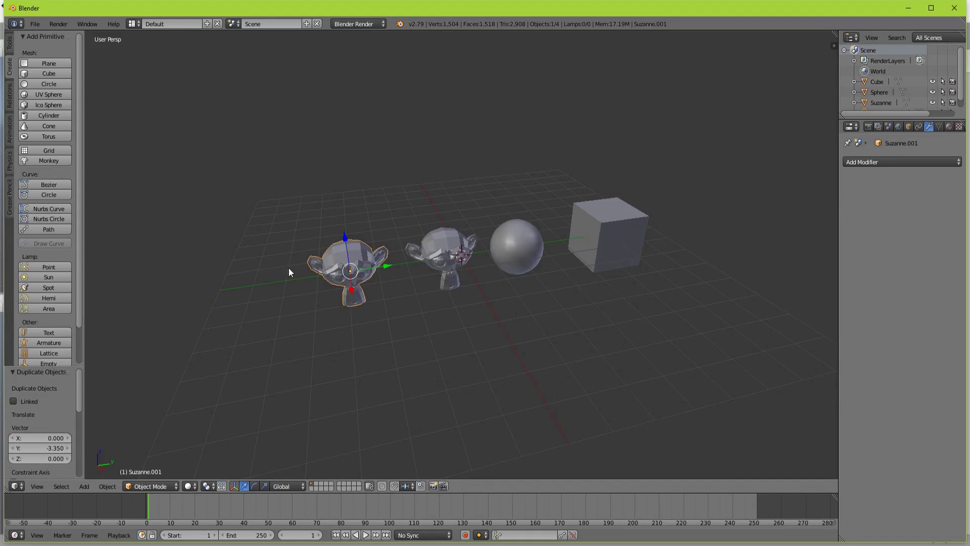
left_click(12, 42)
Shade the duplicate monkey smooth and apply a Subdivision Surface modifier to it.
left_click(30, 189)
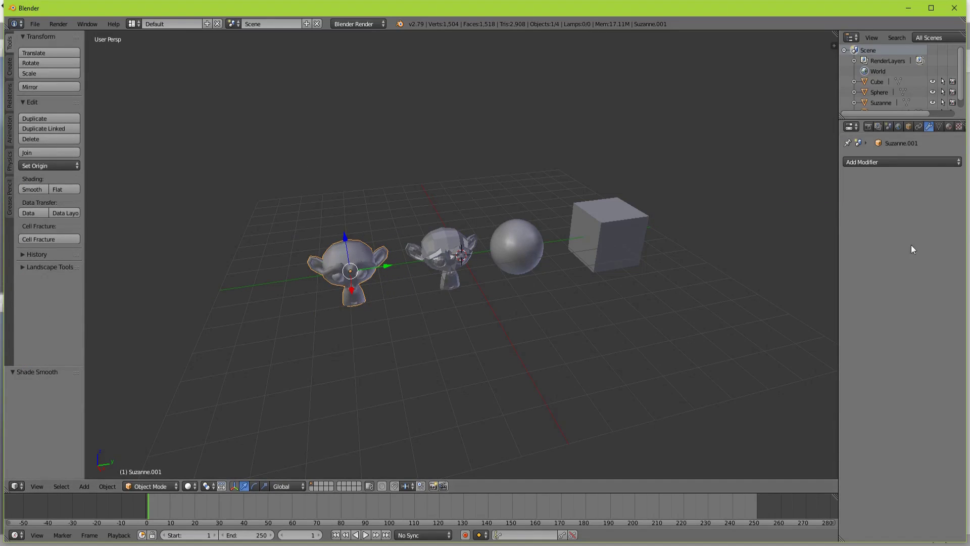
left_click(902, 161)
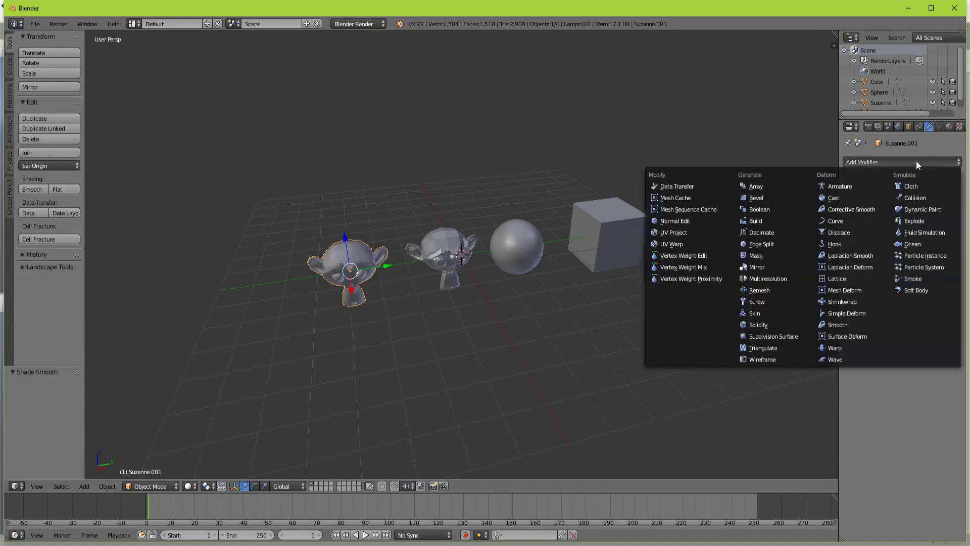
left_click(763, 335)
left_click(881, 193)
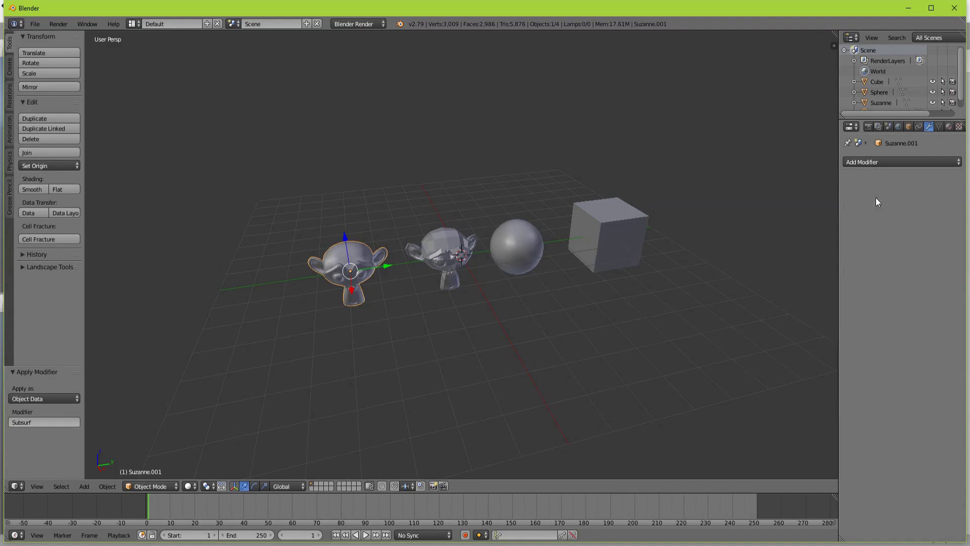
key("a")
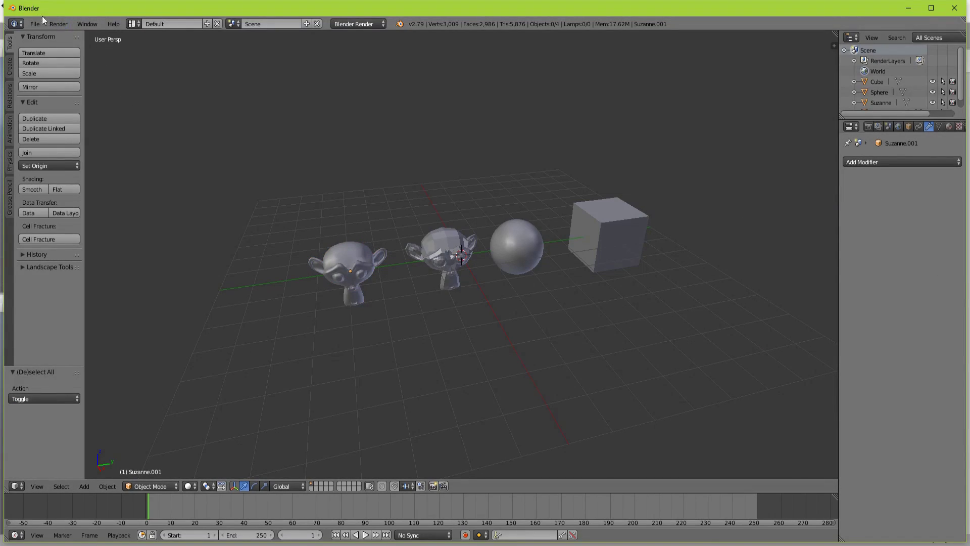
Export the scene as untitled.fbx into the Unity project's Assets folder.
left_click(35, 23)
mouse_move(102, 235)
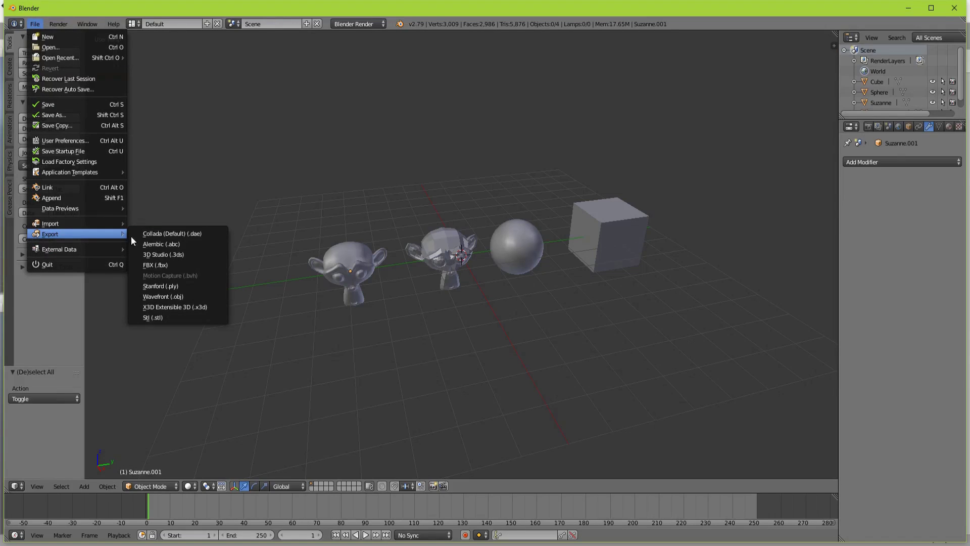
left_click(202, 264)
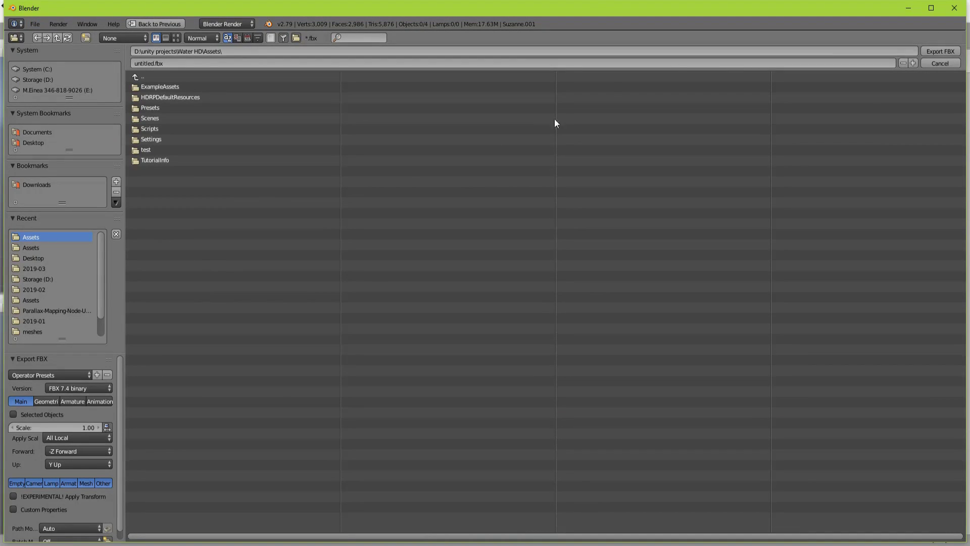
left_click(940, 51)
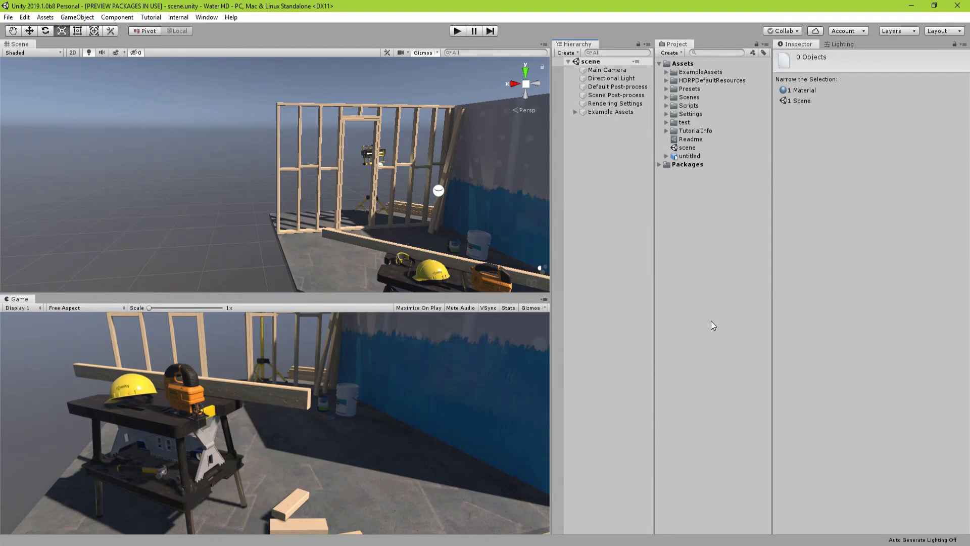
Drag the imported untitled model into the scene and frame the view on it.
left_click_drag(688, 156, 609, 140)
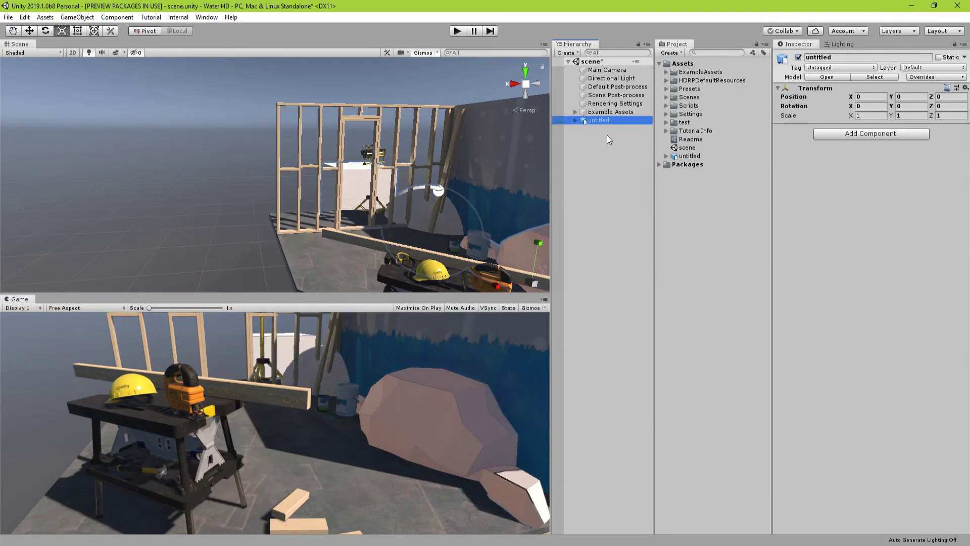
left_click(719, 156)
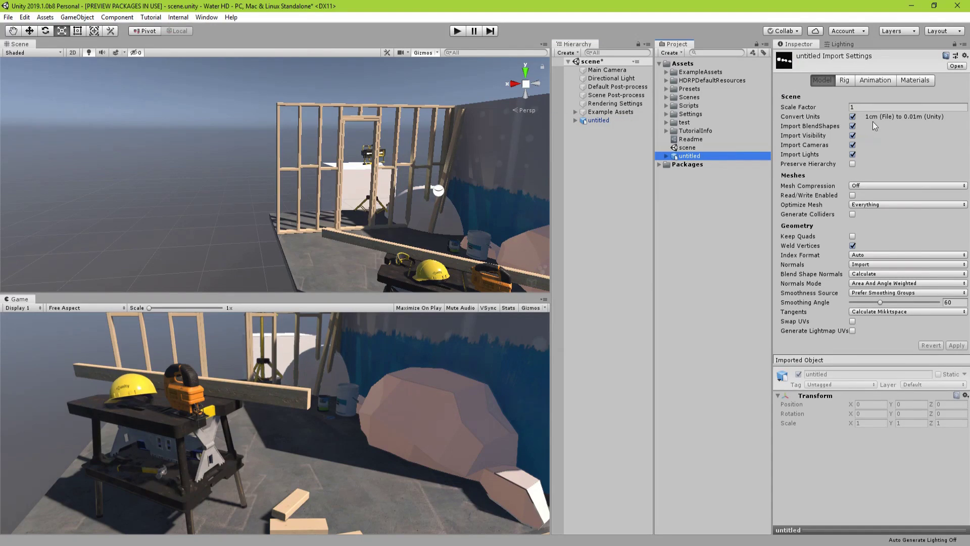
left_click(602, 119)
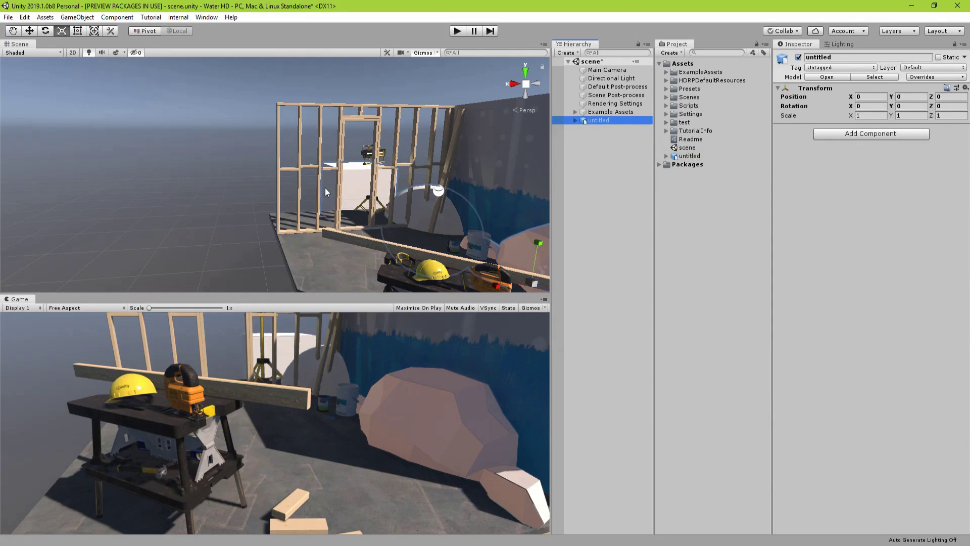
scroll(335, 168, "down", 3)
key("f")
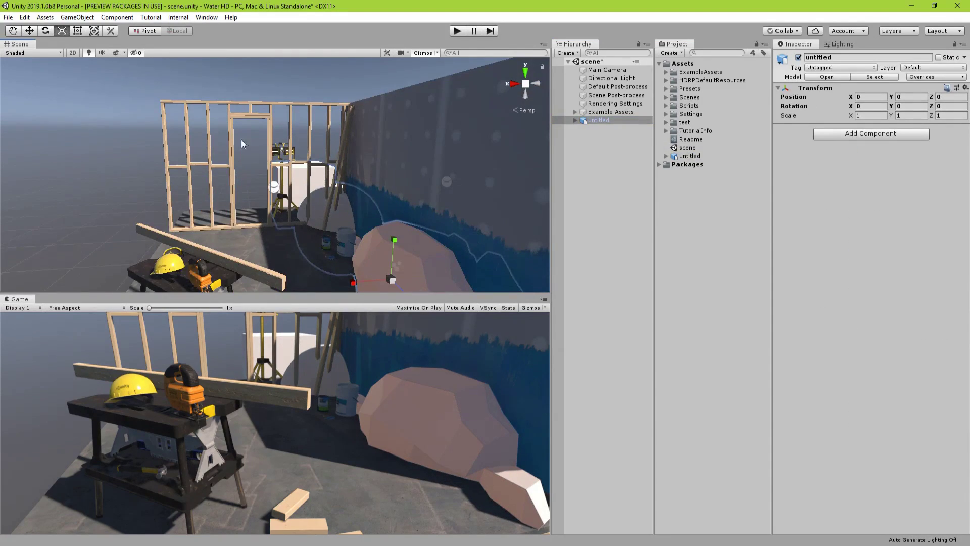
scroll(160, 95, "down", 5)
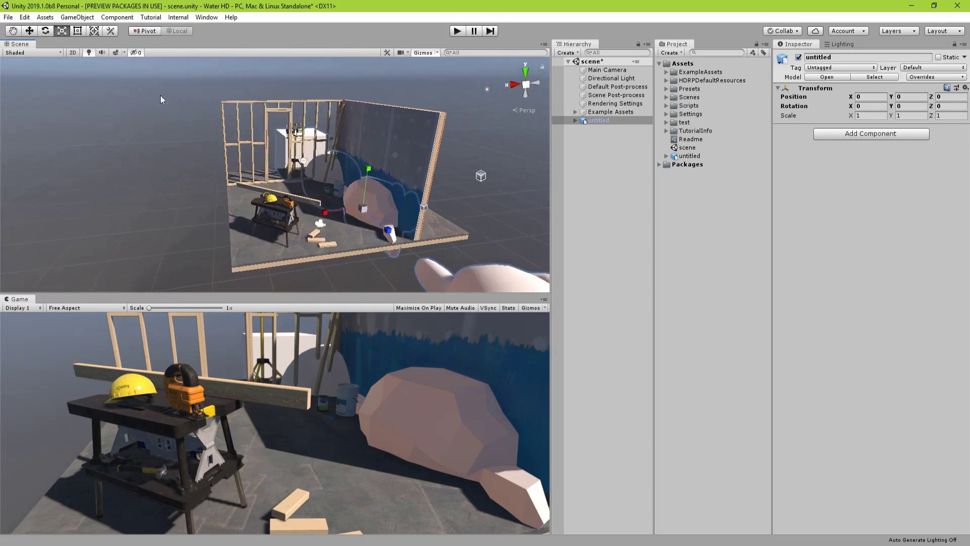
Rotate the model 90° on Y, move it to 4.28, 2.12, 0, and scale it to 0.352.
left_click(45, 31)
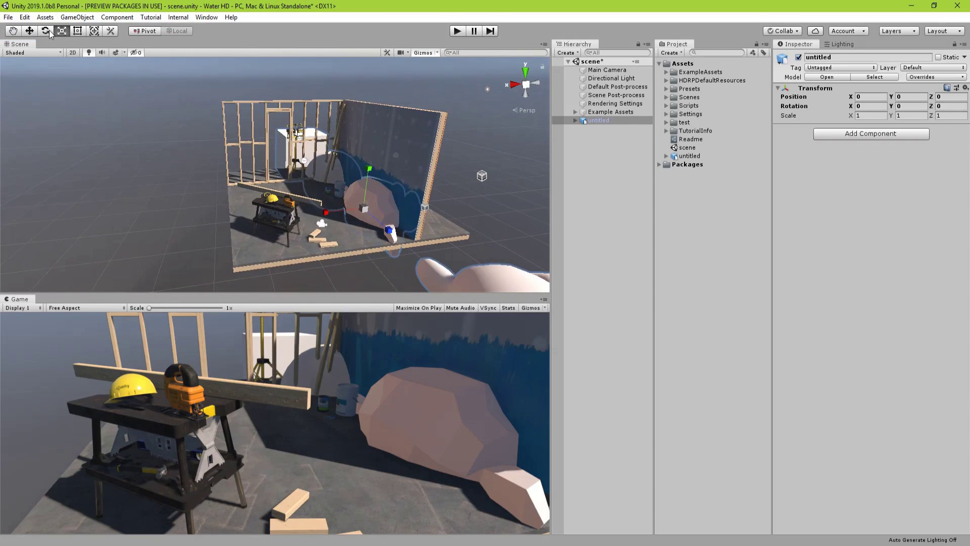
left_click_drag(345, 220, 155, 117)
key("w")
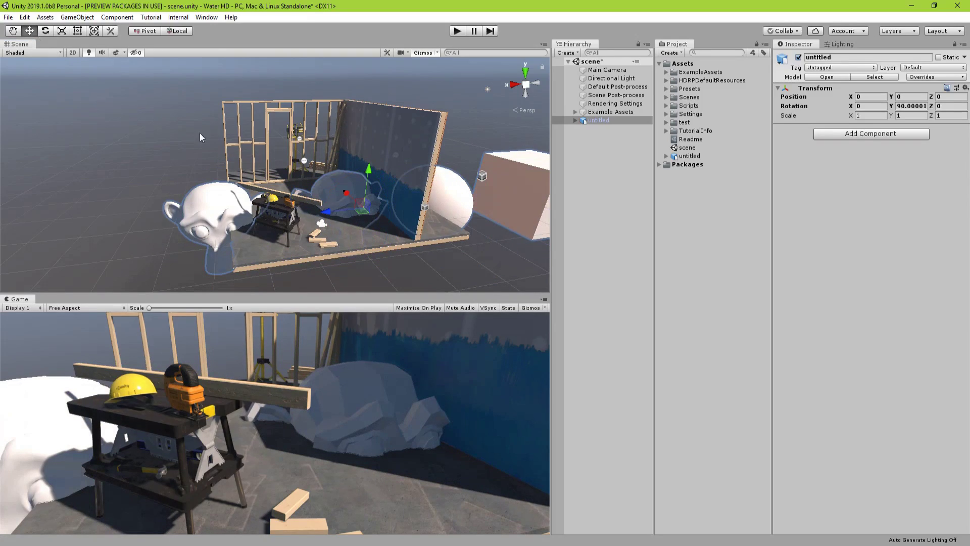
left_click_drag(271, 148, 200, 173)
left_click(64, 32)
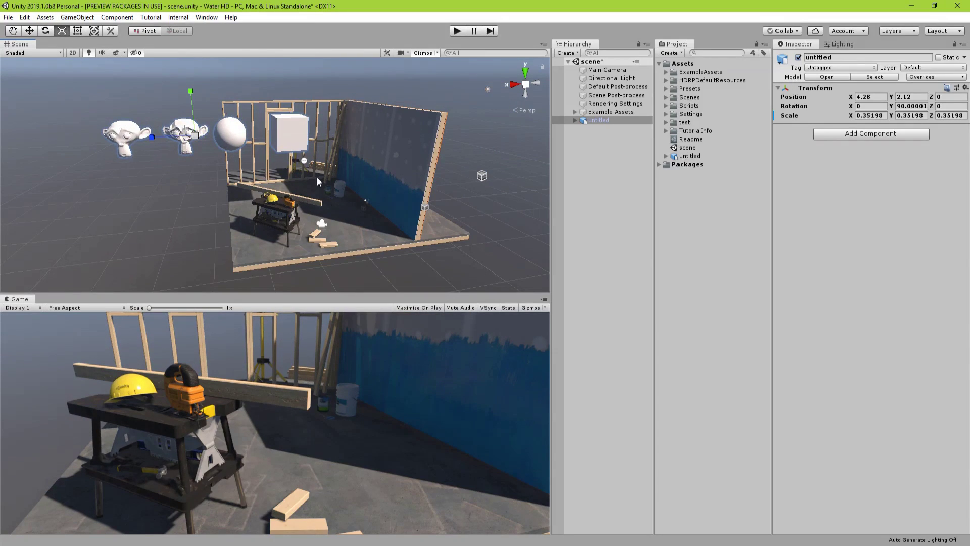
right_click_drag(317, 177, 314, 196, "alt")
left_click_drag(316, 197, 292, 188, "alt")
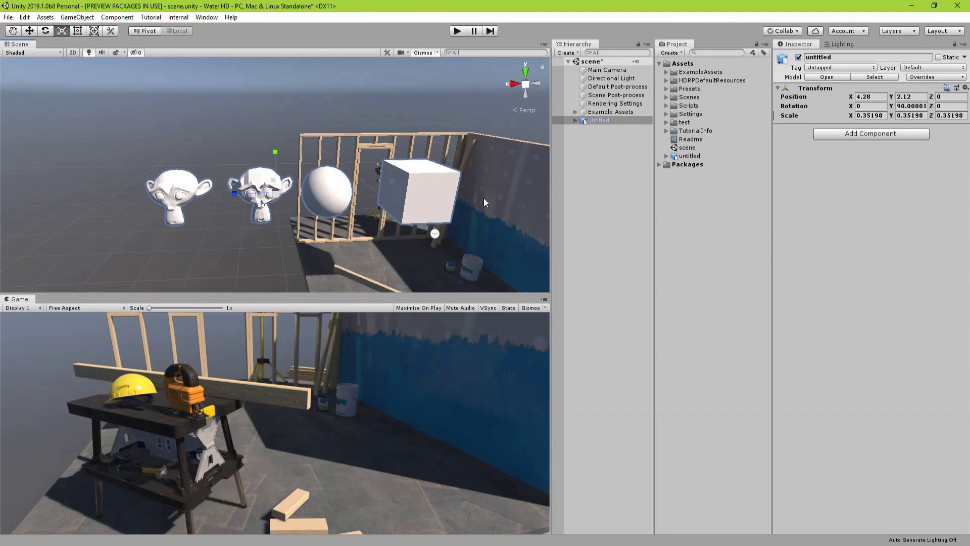
left_click(699, 190)
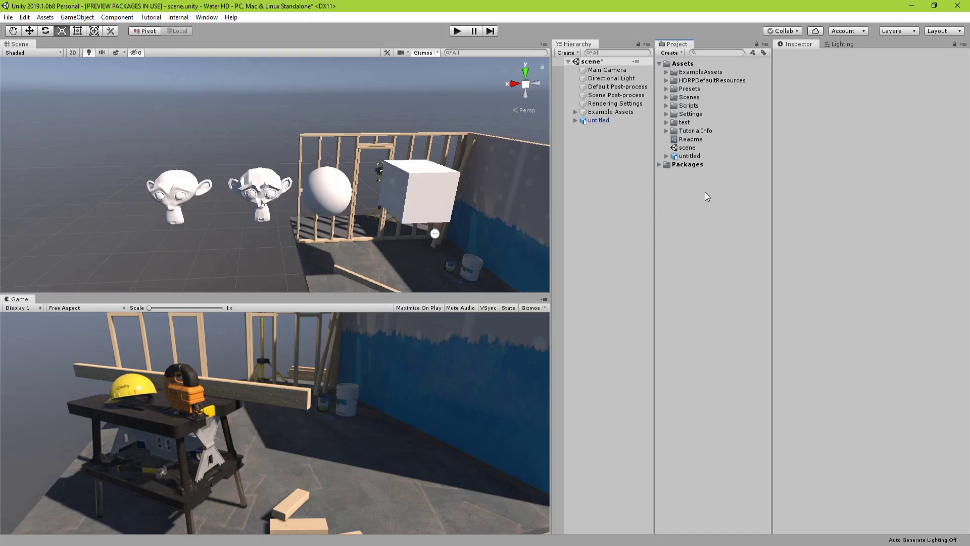
Create a PBR Graph via Create > Shader, name it Fresnel outline, and open it in Shader Graph.
right_click(699, 190)
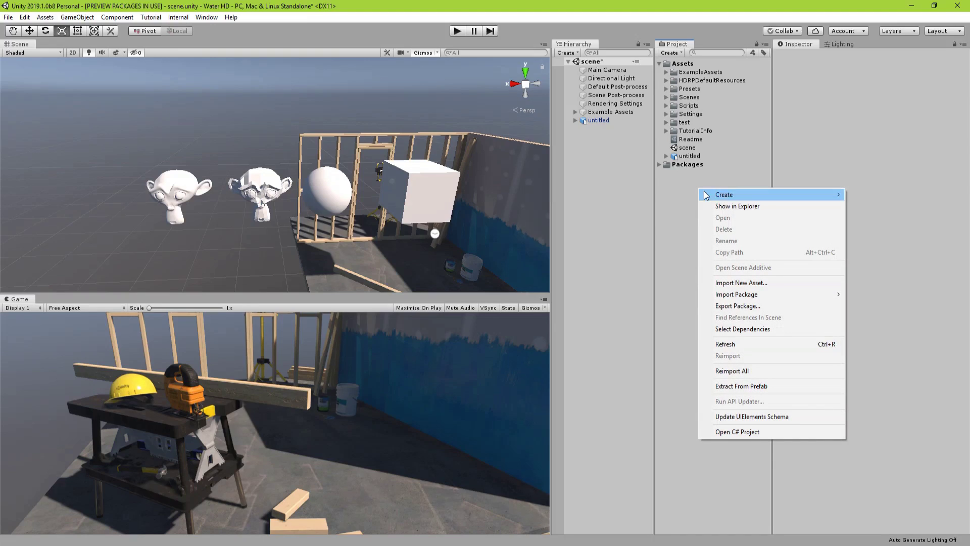
mouse_move(707, 195)
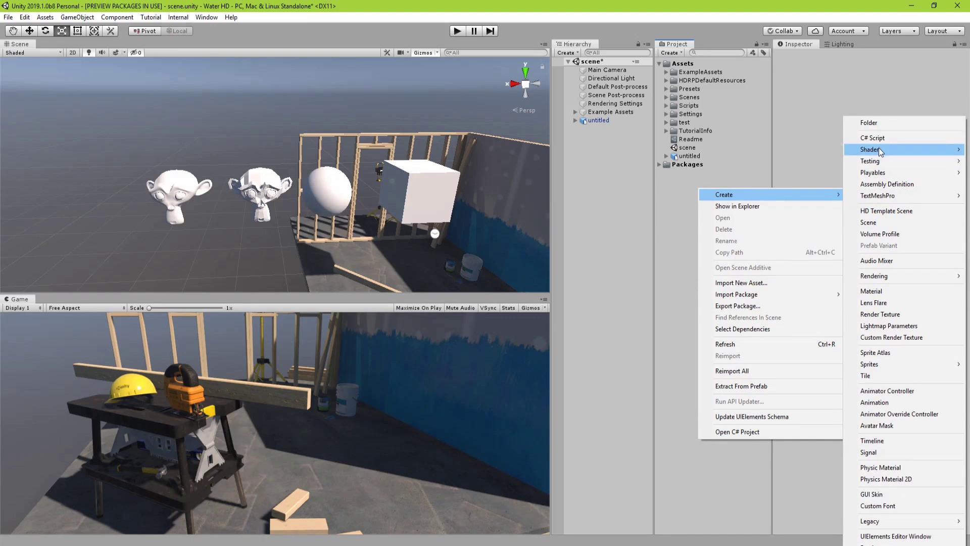
mouse_move(880, 151)
left_click(803, 203)
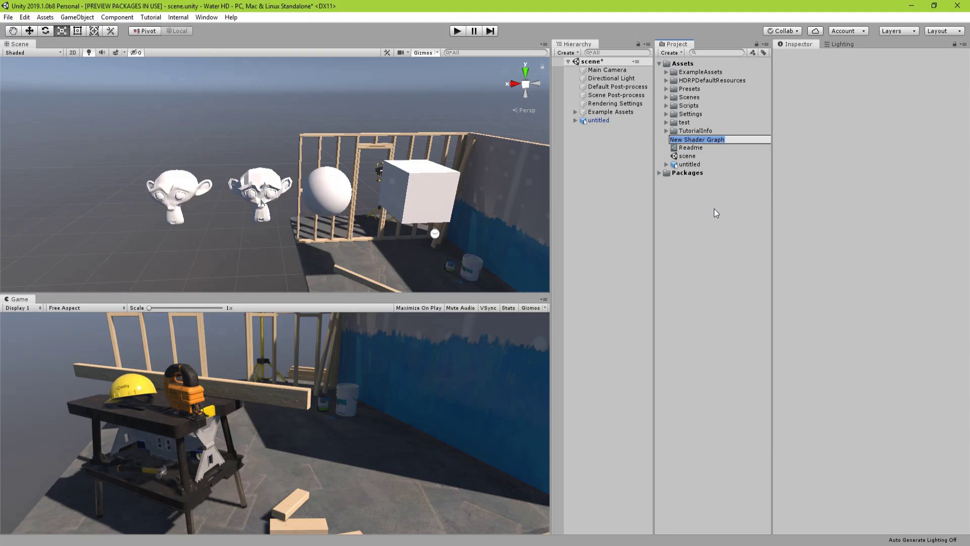
type("Fresne")
type(";l")
key("BackSpace")
key("BackSpace")
type("l outline")
key("Return")
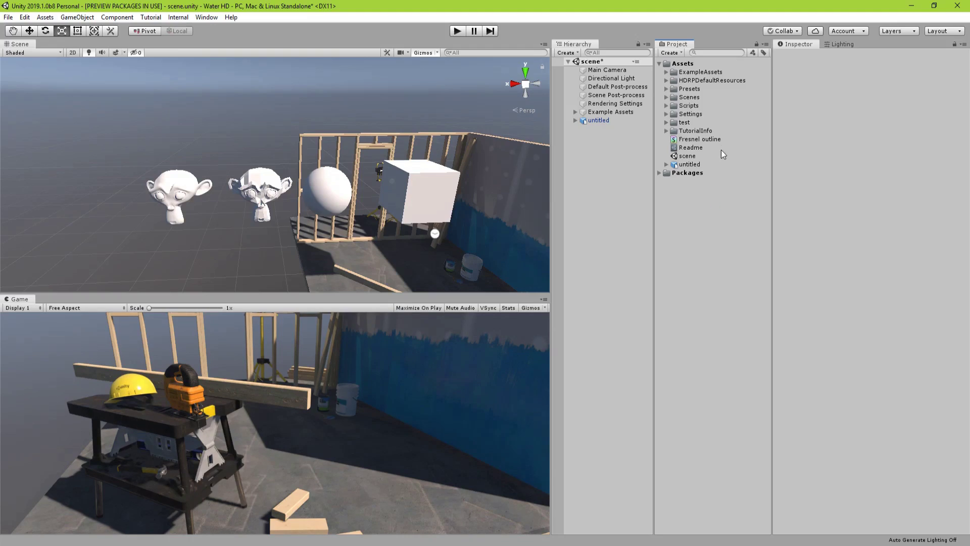
left_click(717, 140)
double_click(718, 139)
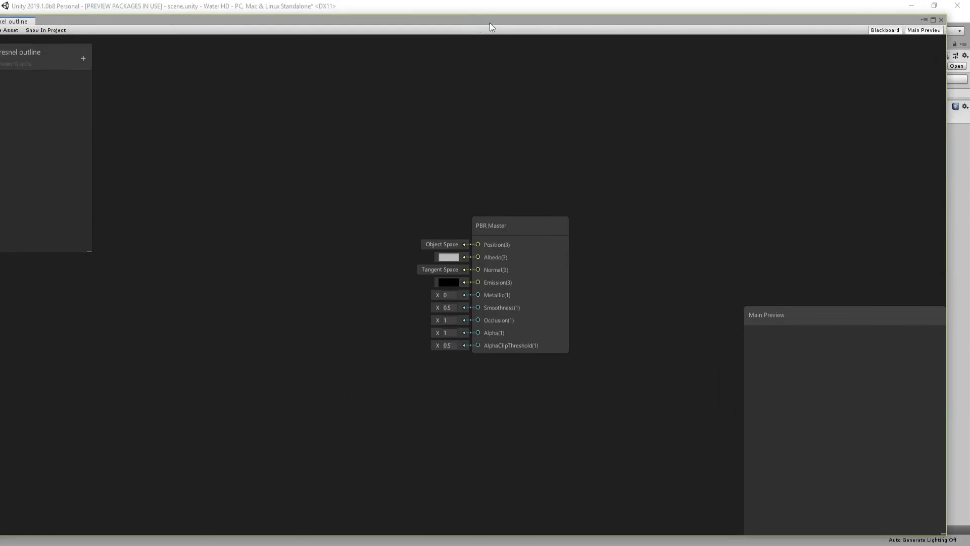
Add a Fresnel Effect node to the graph.
right_click(252, 267)
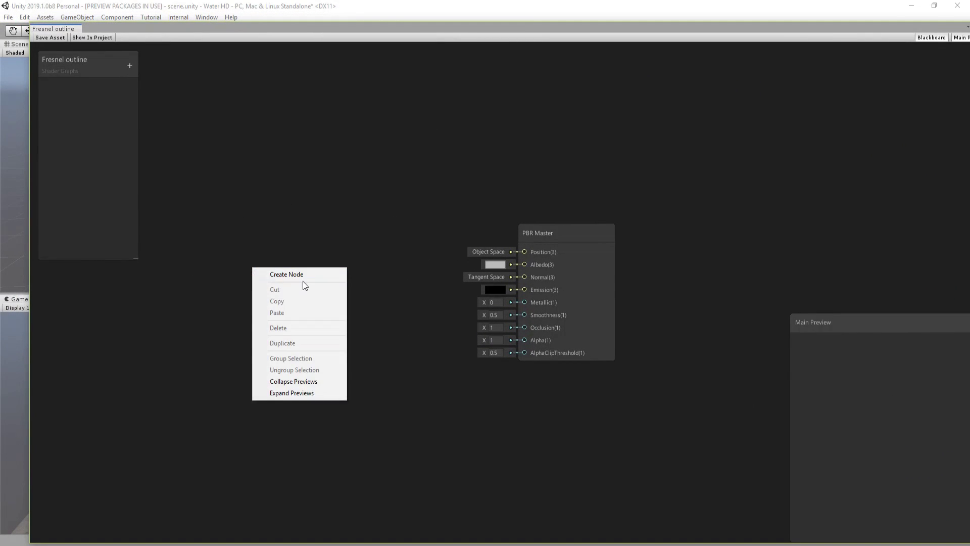
left_click(302, 277)
type("fresnel")
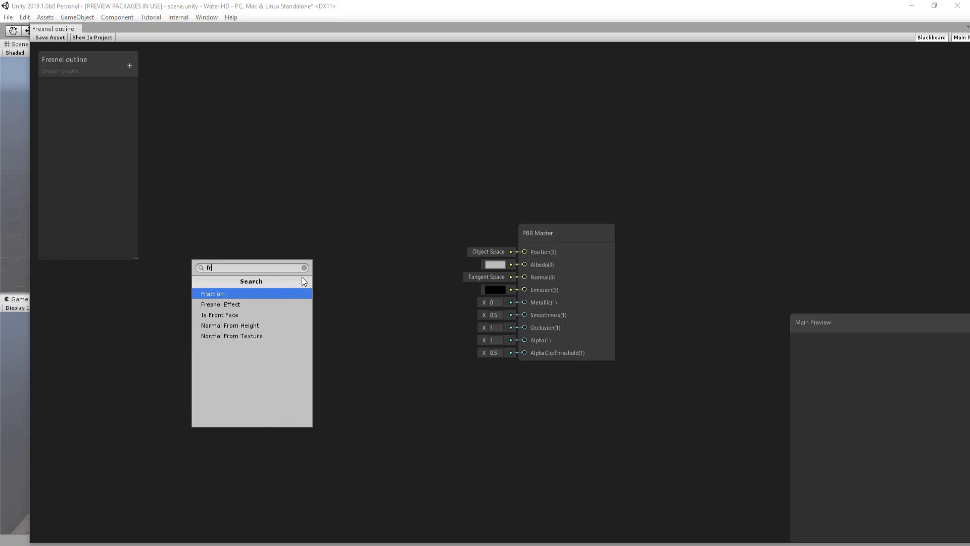
key("Return")
left_click_drag(302, 280, 231, 244)
key("a")
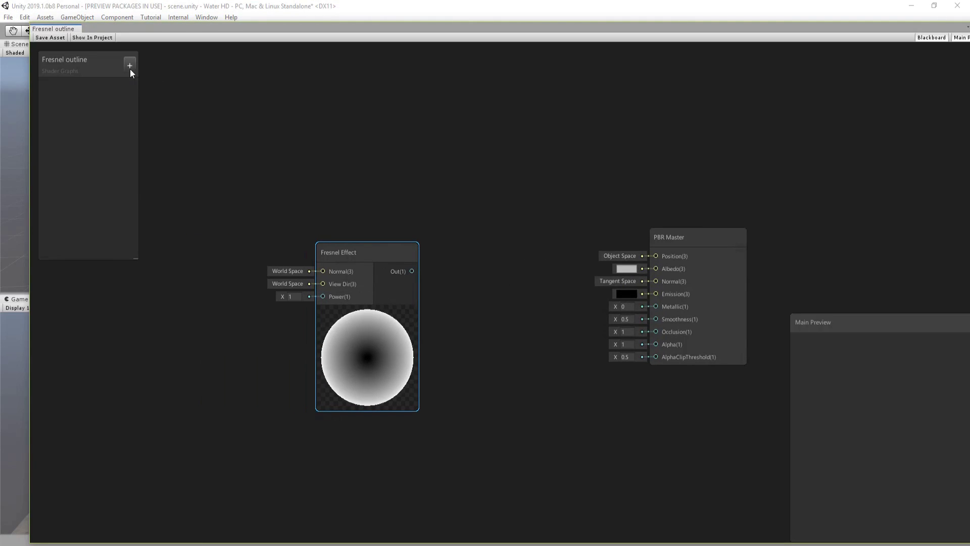
Create a Vector1 property named power, default 3, and wire it into Fresnel Power.
left_click(133, 71)
left_click(141, 77)
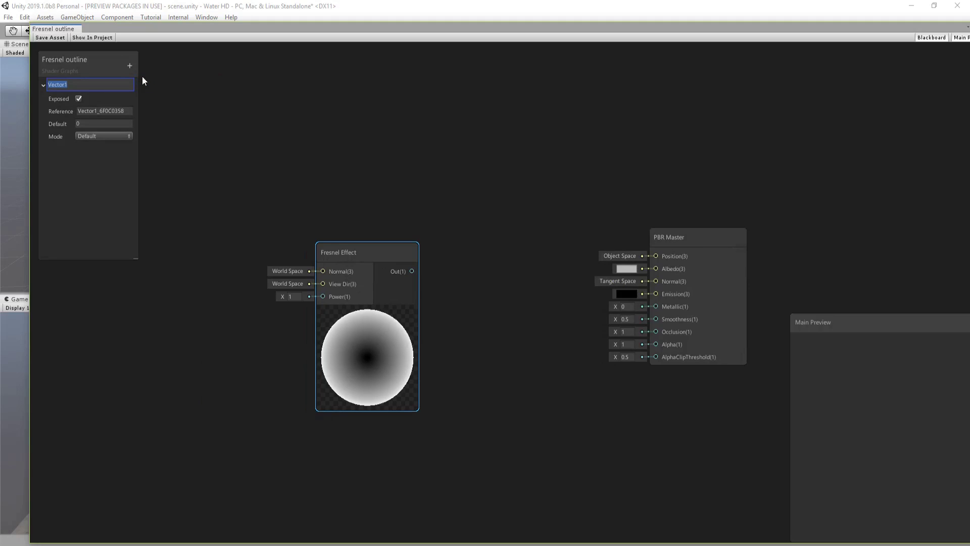
type("power")
key("Return")
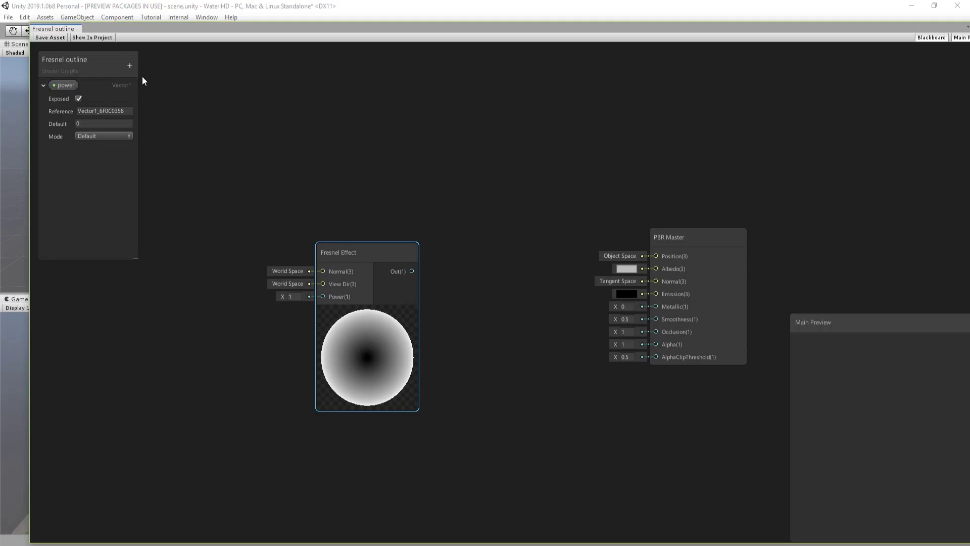
left_click(62, 87)
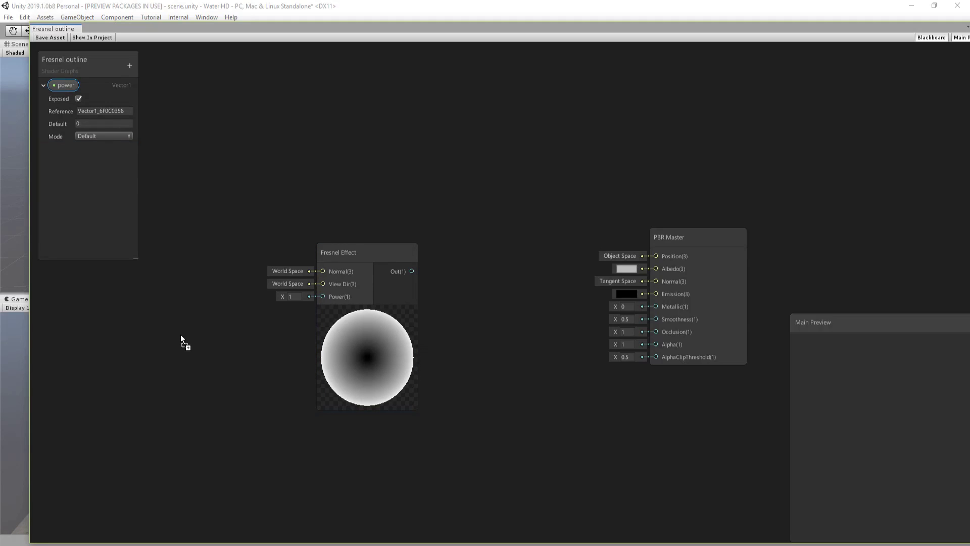
left_click_drag(181, 334, 317, 293)
left_click(120, 124)
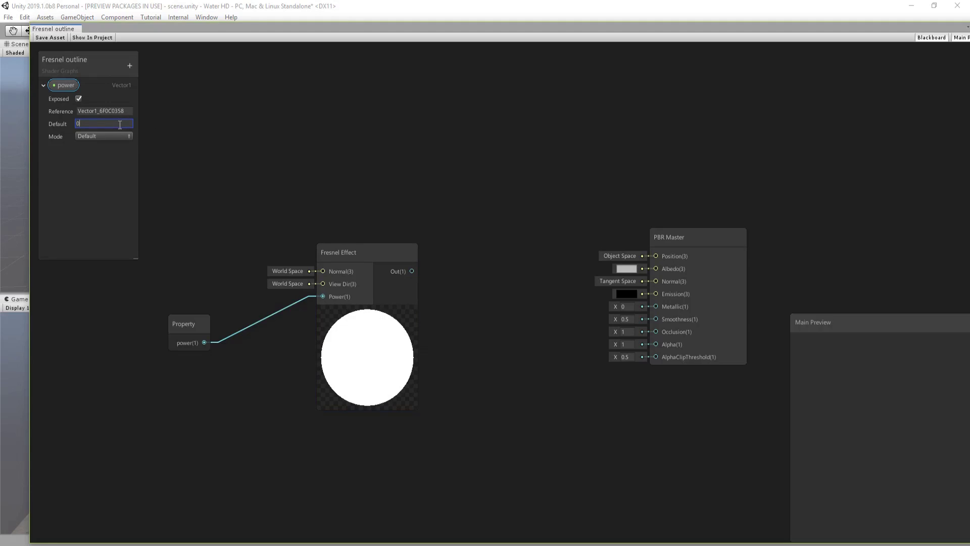
type("3")
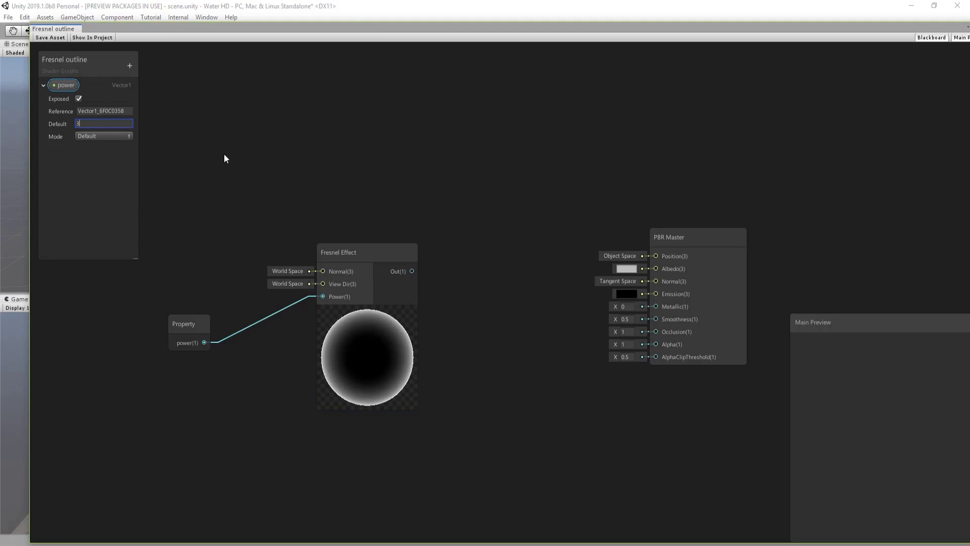
Feed the Fresnel output through a Step node into the PBR Master Albedo.
left_click_drag(412, 272, 477, 290)
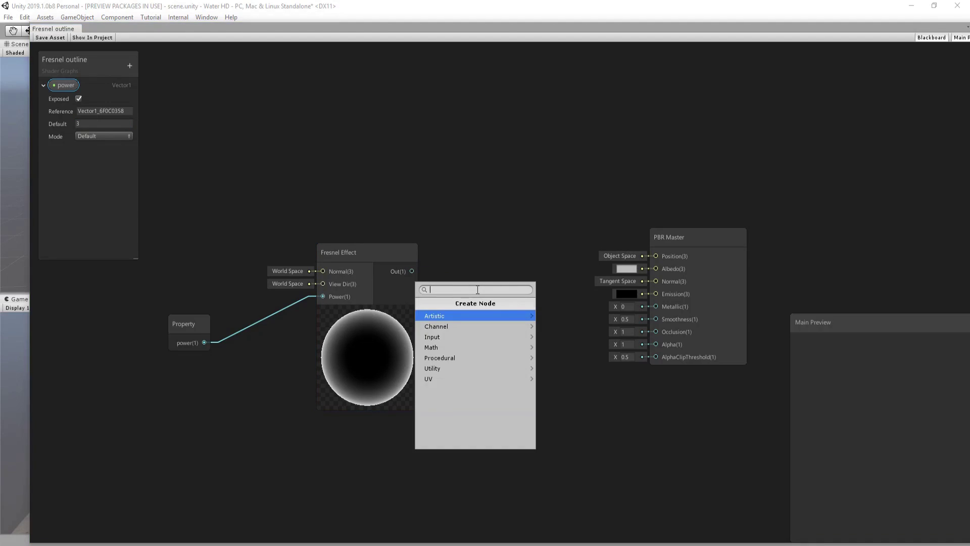
type("step")
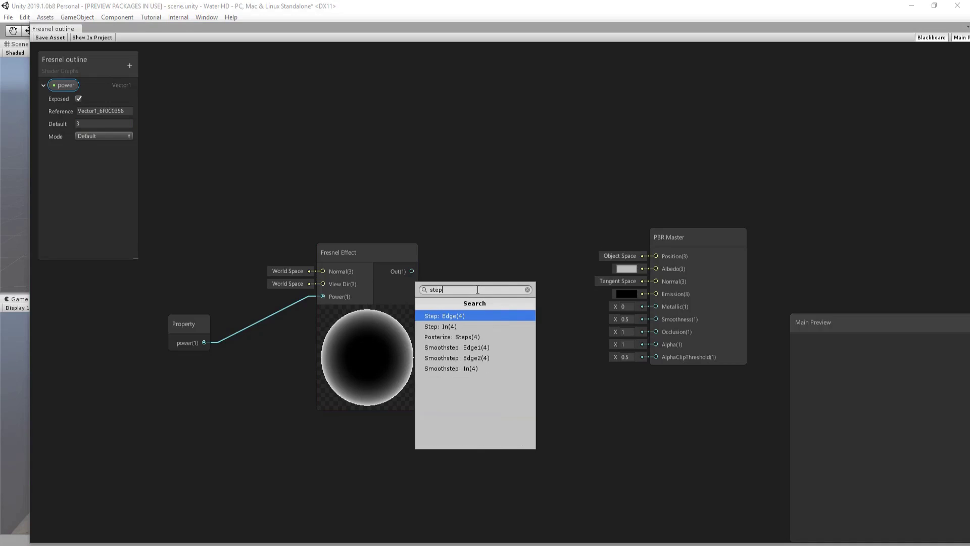
key("Down")
key("Return")
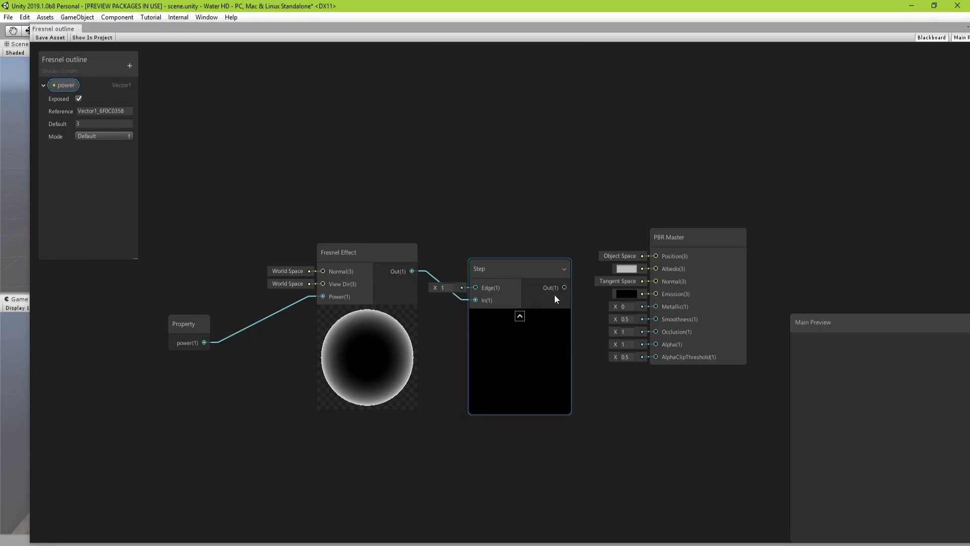
left_click_drag(565, 288, 588, 277)
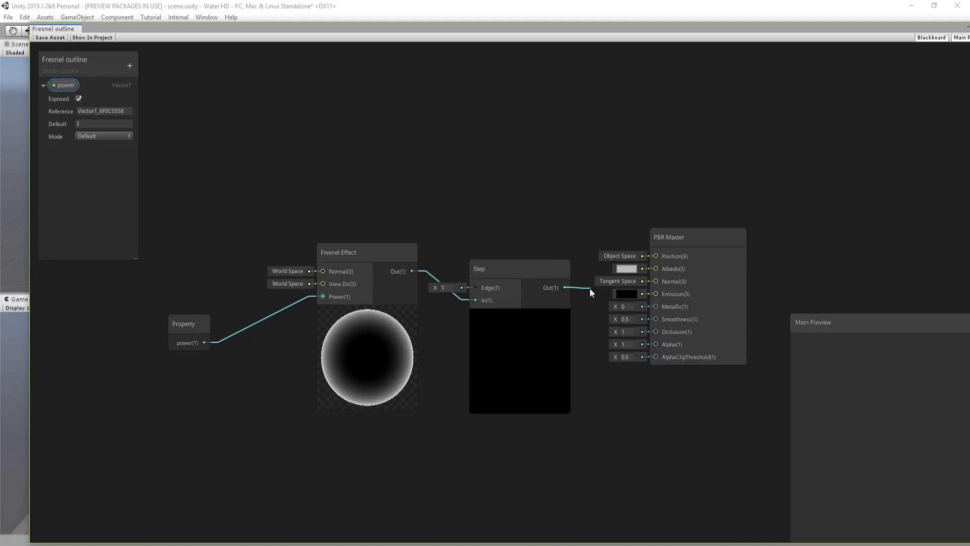
left_click_drag(590, 288, 623, 269)
middle_click_drag(480, 196, 359, 197)
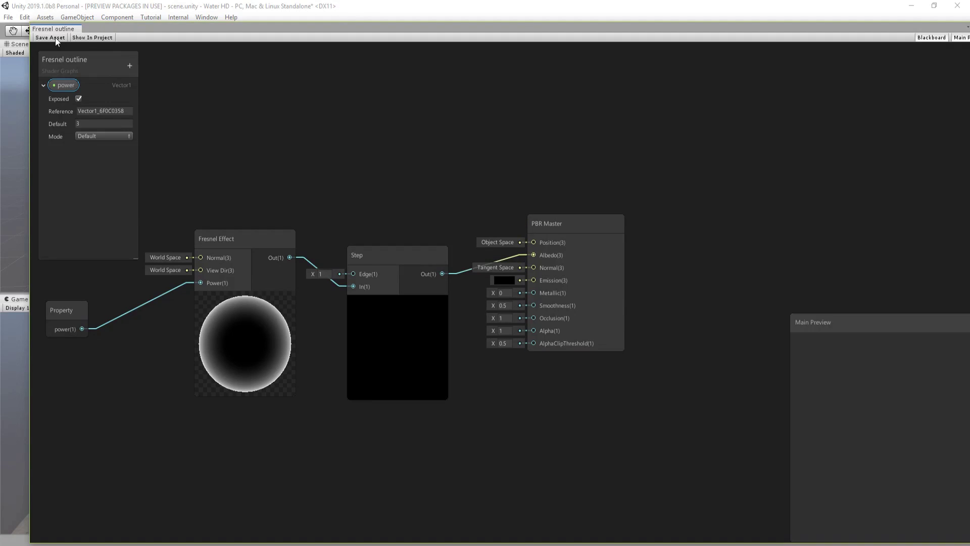
left_click_drag(177, 30, 177, 537)
Create a material from the shader and name it Fresnel outline.
right_click(697, 140)
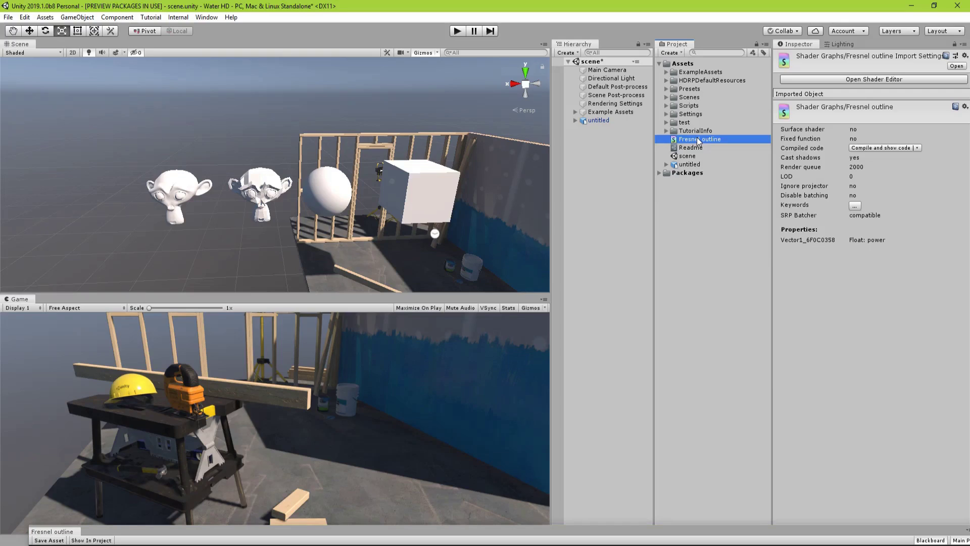
mouse_move(718, 145)
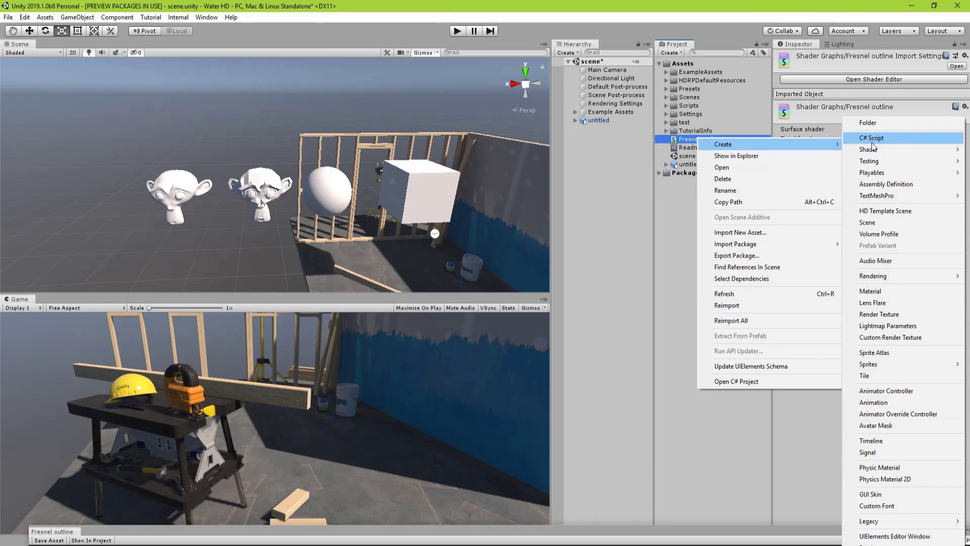
left_click(880, 291)
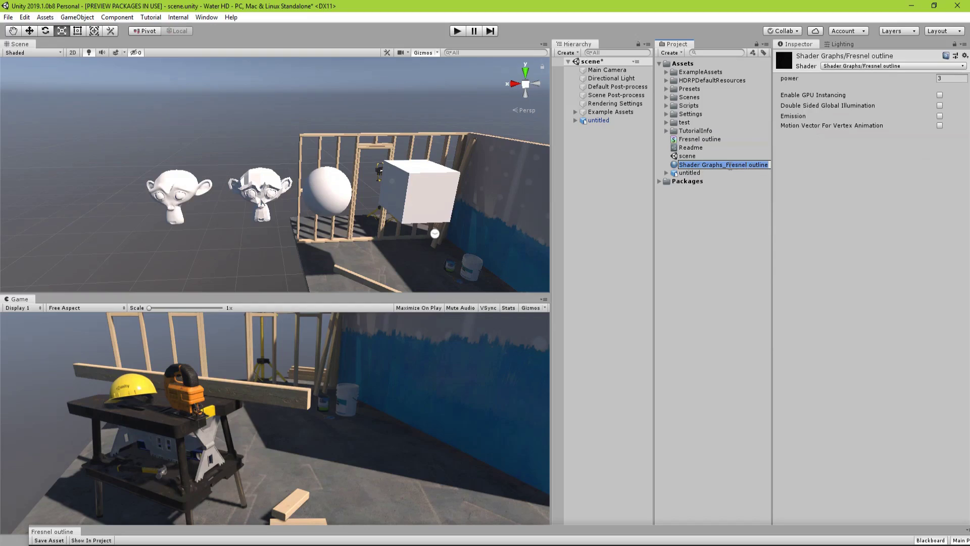
left_click(726, 167)
left_click_drag(726, 167, 648, 167)
key("BackSpace")
key("Return")
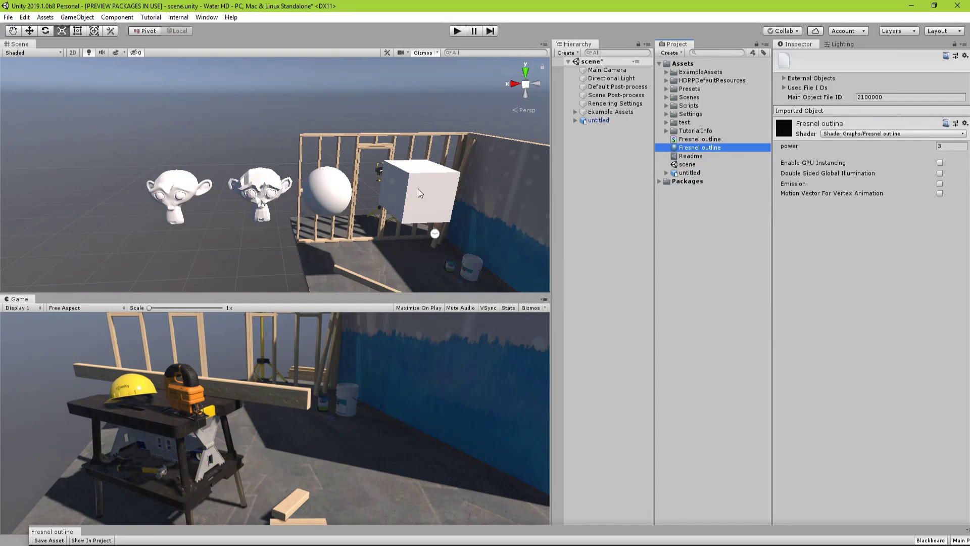
Duplicate the untitled model group and raise the copy above the originals.
left_click(594, 120)
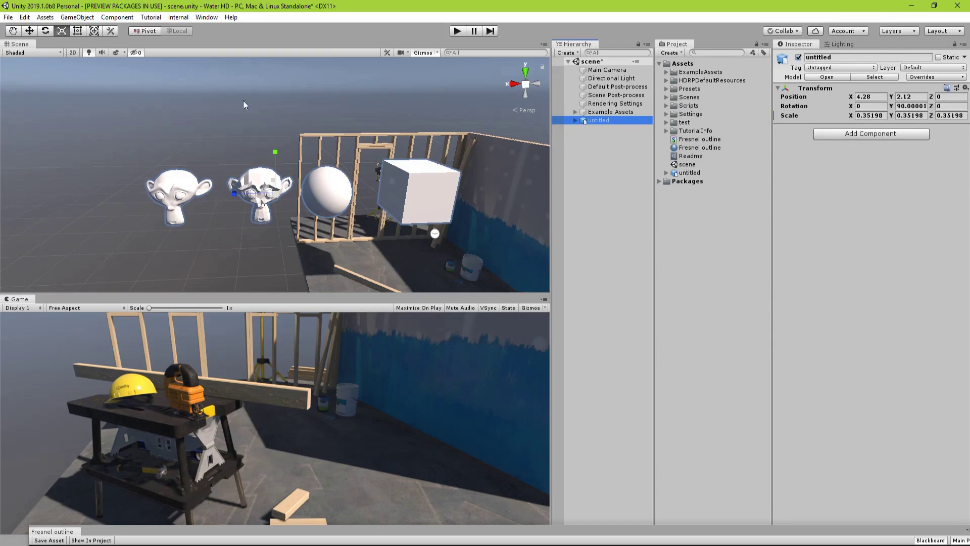
key("ctrl+d")
left_click(29, 31)
left_click_drag(276, 157, 281, 85)
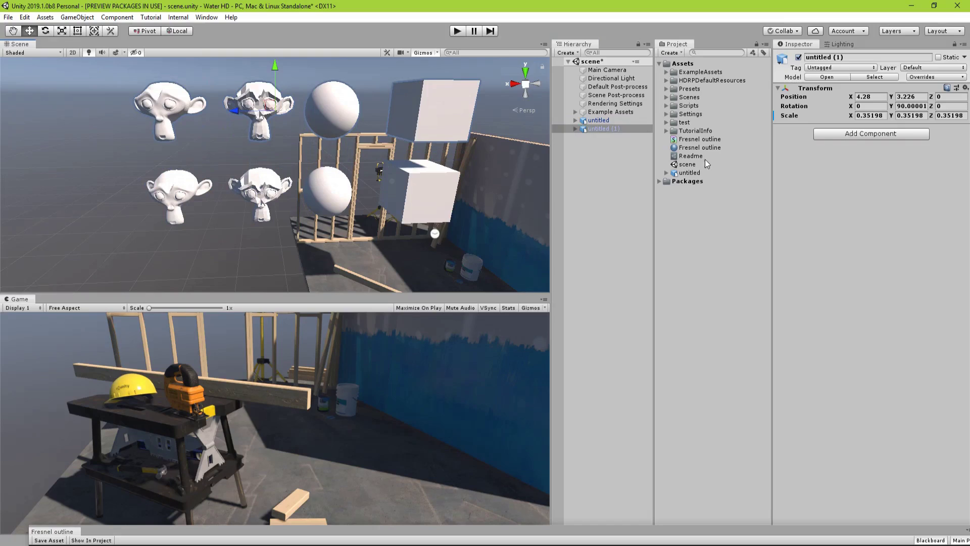
Apply the Fresnel outline material to the lower cube, sphere and both monkey heads.
left_click_drag(686, 148, 411, 177)
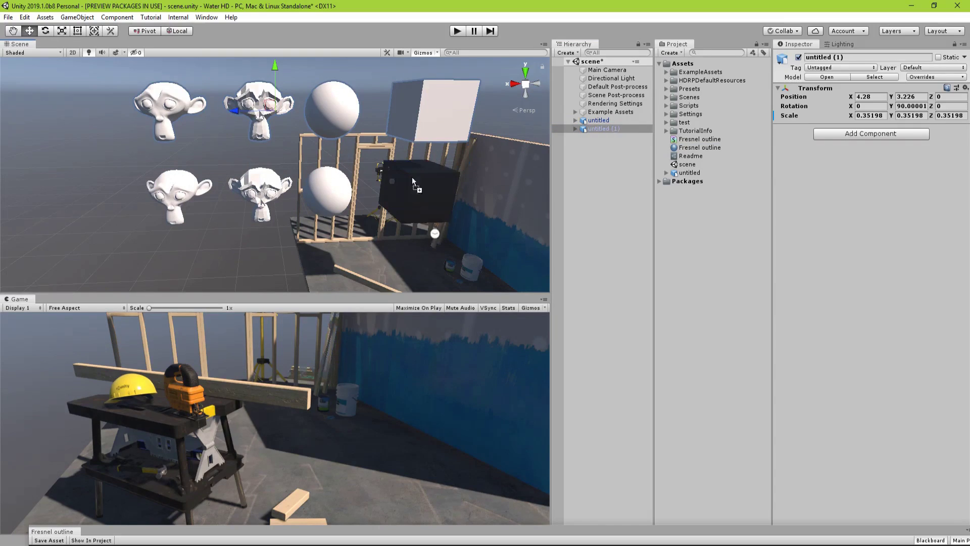
left_click_drag(486, 180, 308, 187)
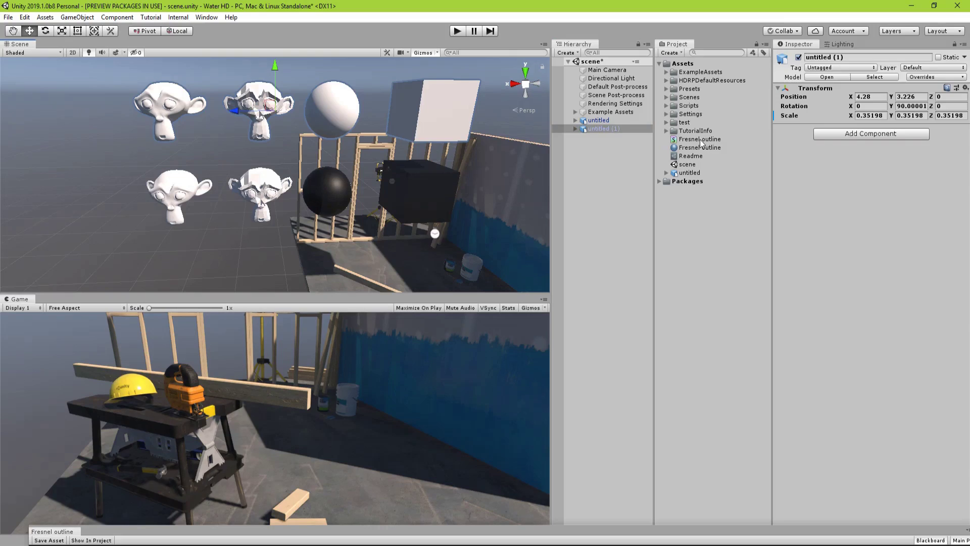
left_click_drag(689, 149, 264, 188)
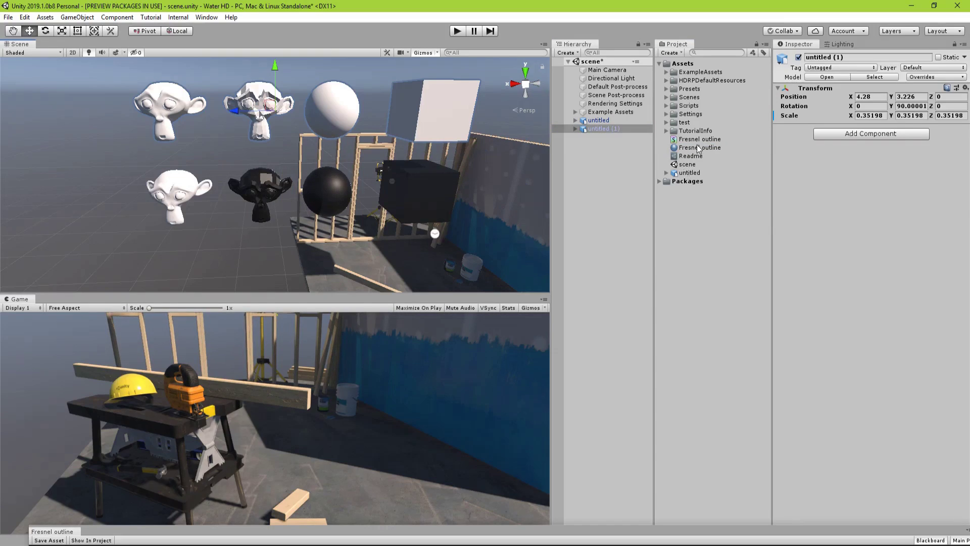
left_click_drag(690, 148, 183, 202)
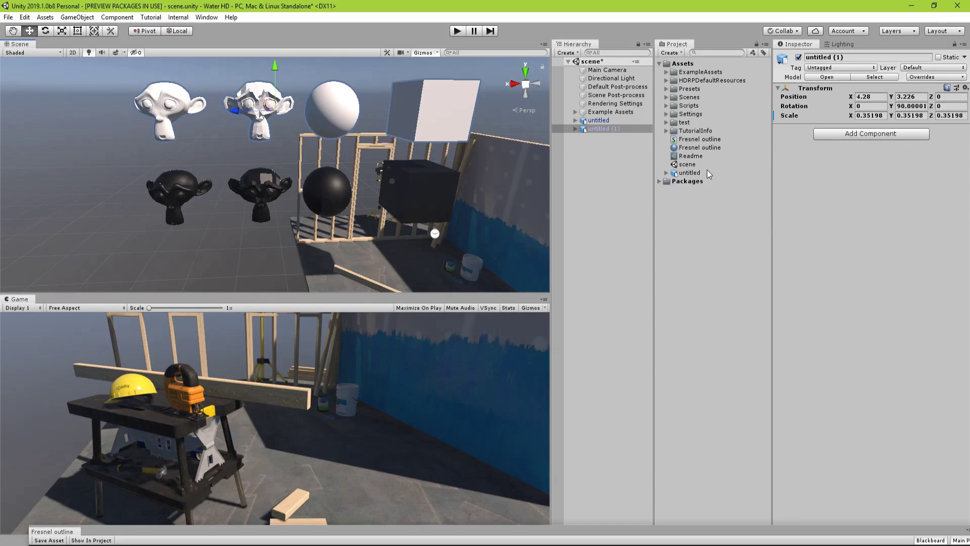
left_click(708, 148)
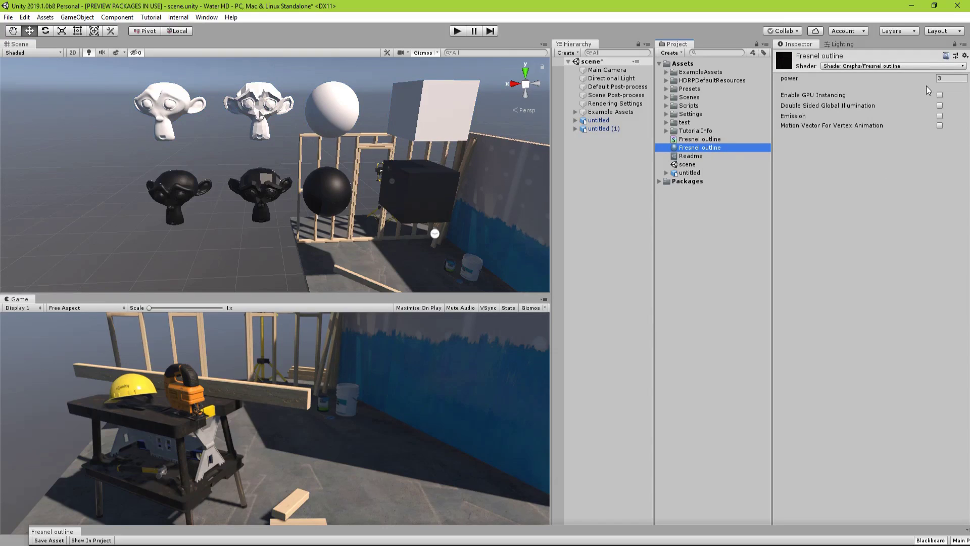
Lower the material's power to about -0.7 and bring the shader graph back to full size.
left_click_drag(918, 80, 891, 78)
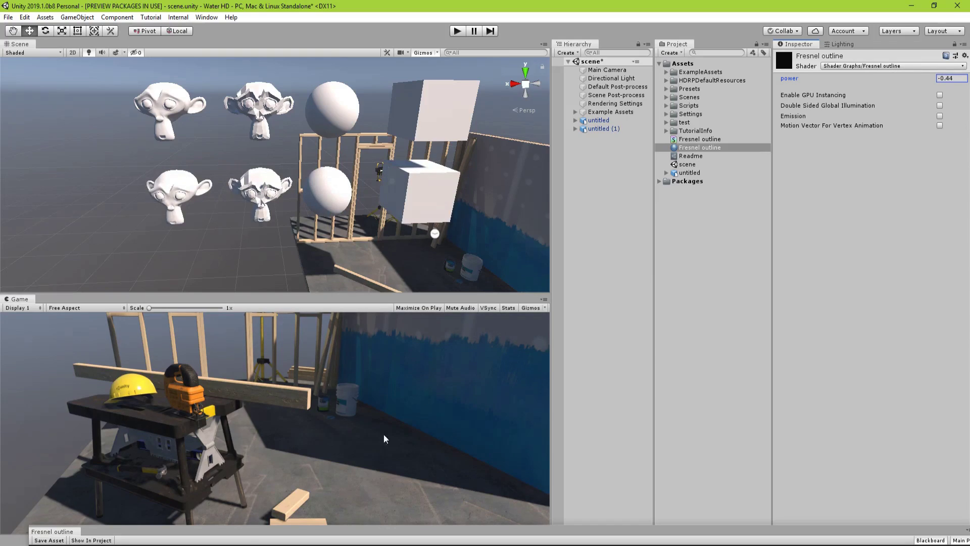
left_click_drag(251, 534, 264, 43)
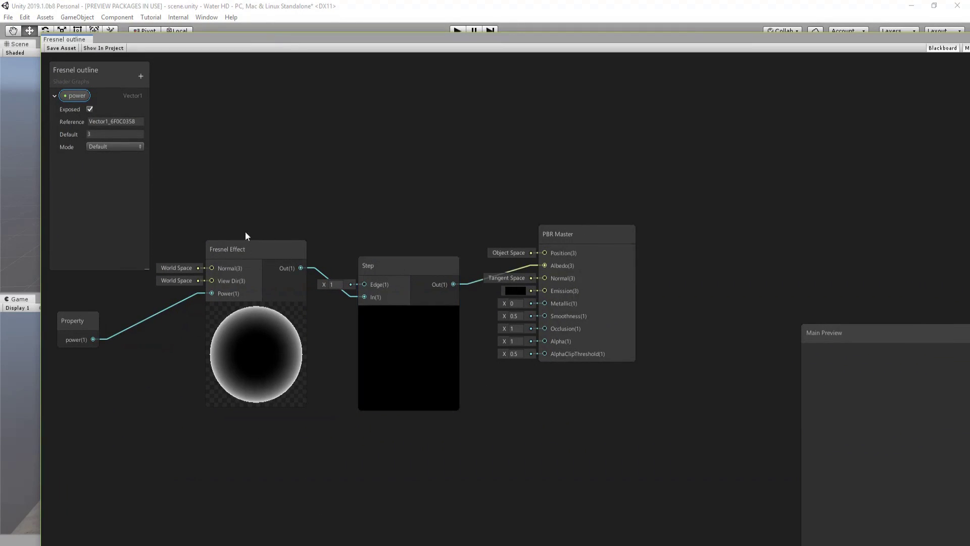
left_click_drag(251, 305, 235, 399)
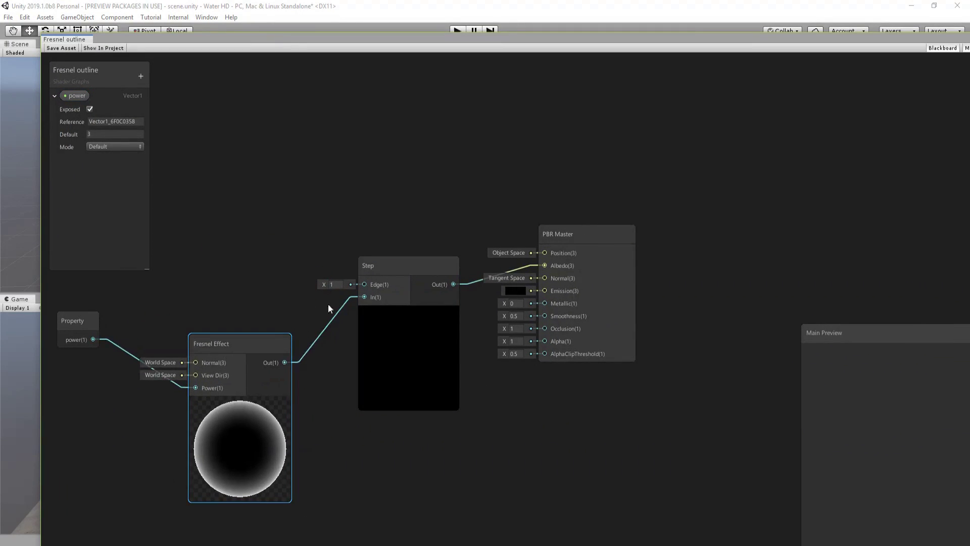
Add a Vector1 property edge, default 0.5, wire it into Step's Edge, and save.
left_click(136, 79)
left_click(151, 87)
type("ed")
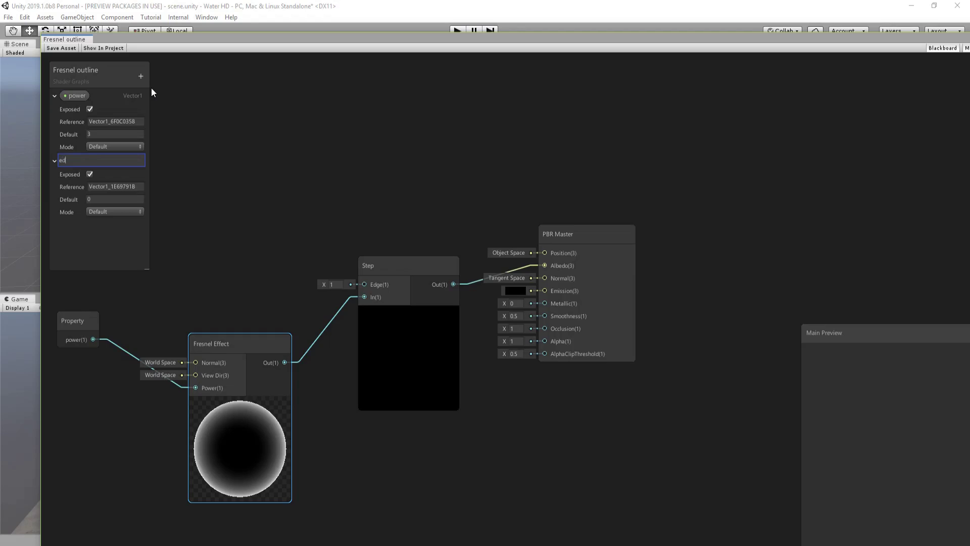
type("ge")
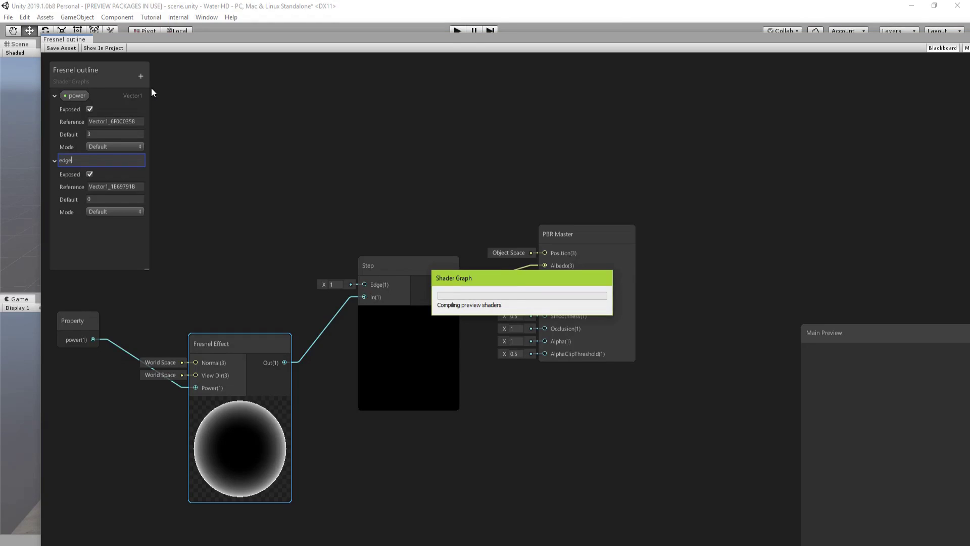
key("Return")
left_click(133, 202)
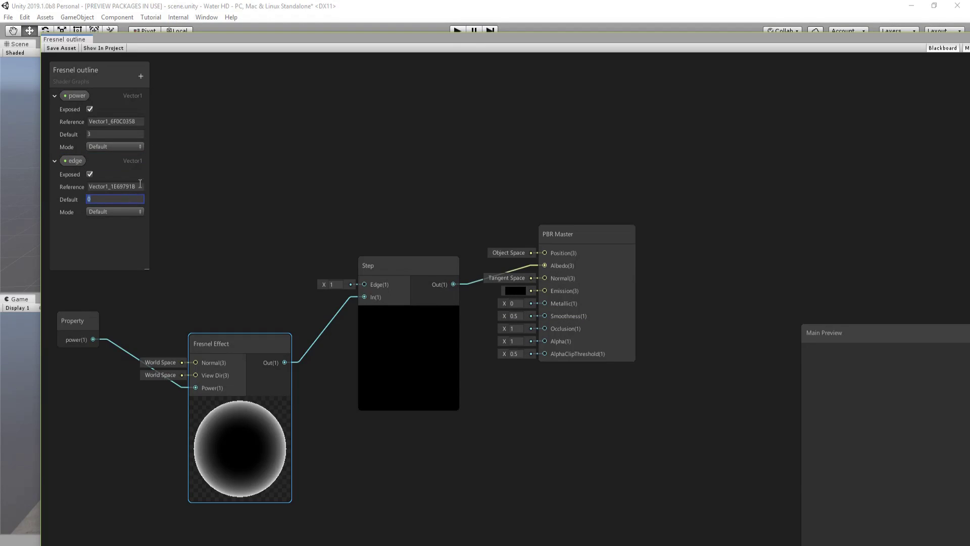
left_click_drag(73, 158, 261, 277)
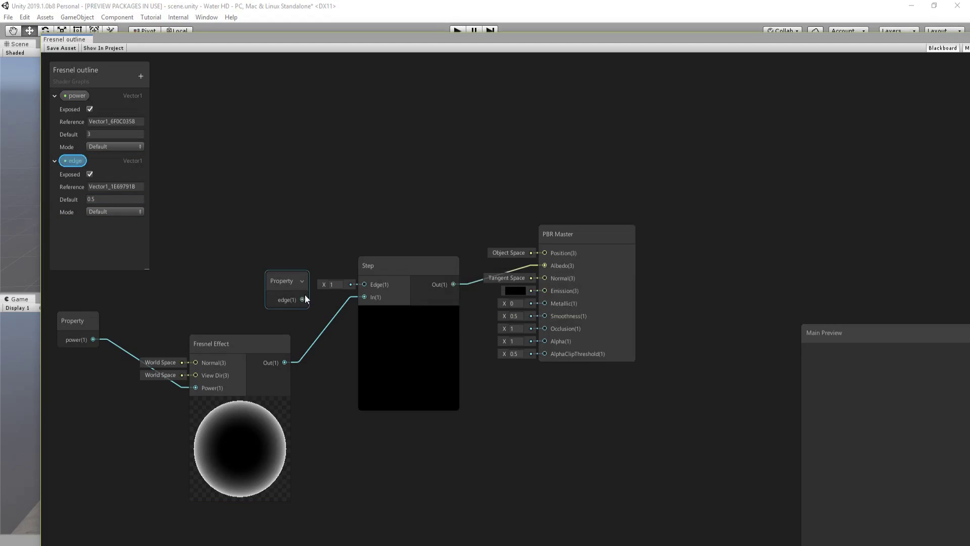
left_click_drag(303, 299, 365, 284)
left_click(63, 48)
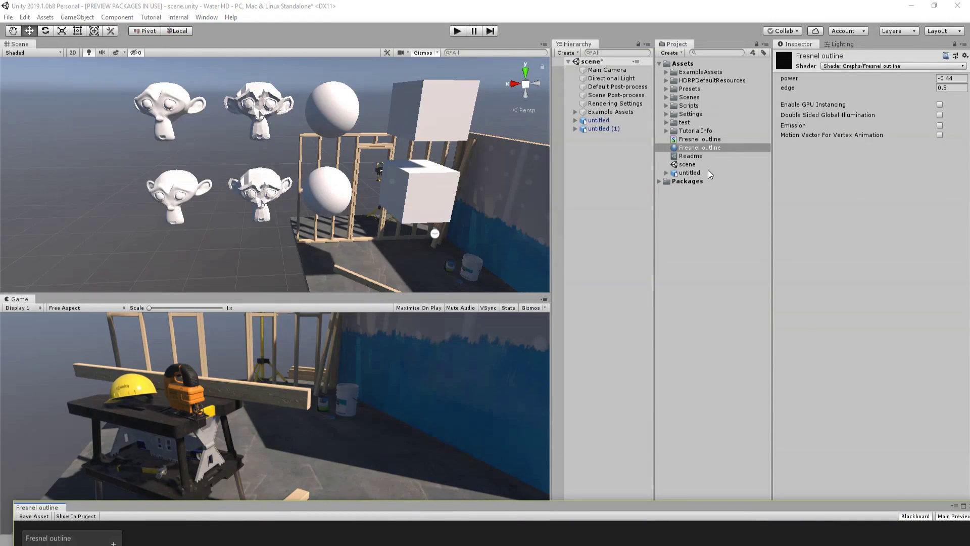
Raise the material's power to 1.54 and fly around the scene to inspect the white rims.
left_click_drag(905, 78, 917, 72)
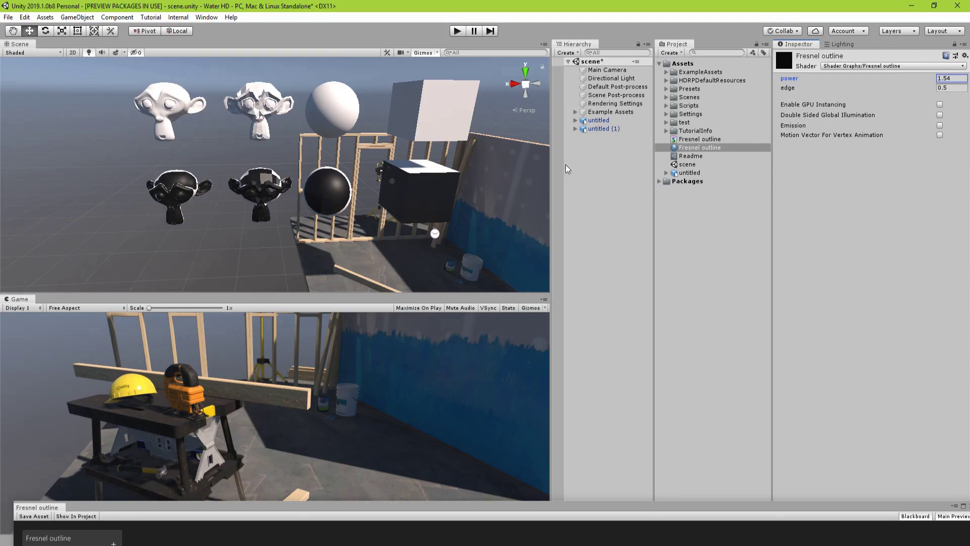
key("w")
right_click_drag(403, 214, 386, 212)
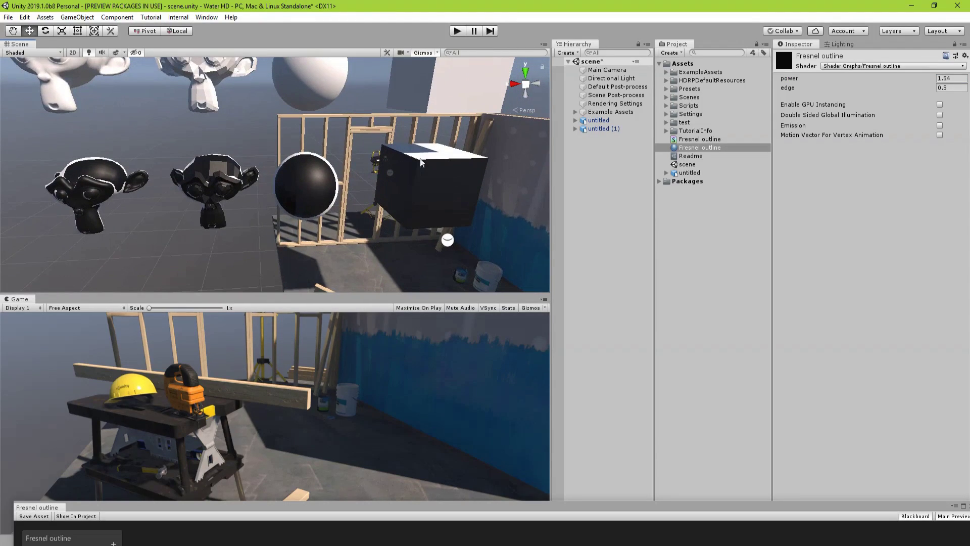
right_click_drag(444, 166, 313, 200)
key("w")
key("w")
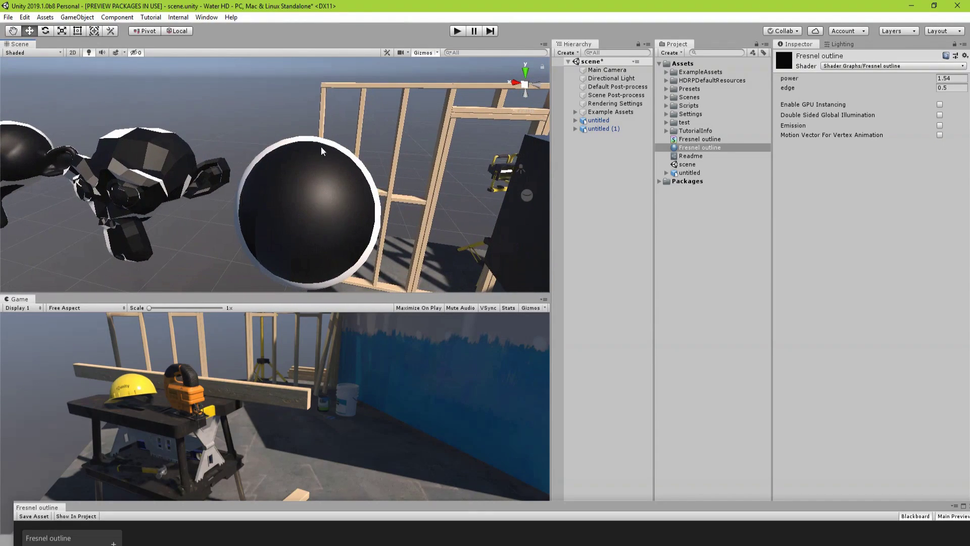
right_click_drag(321, 151, 410, 202)
key("d")
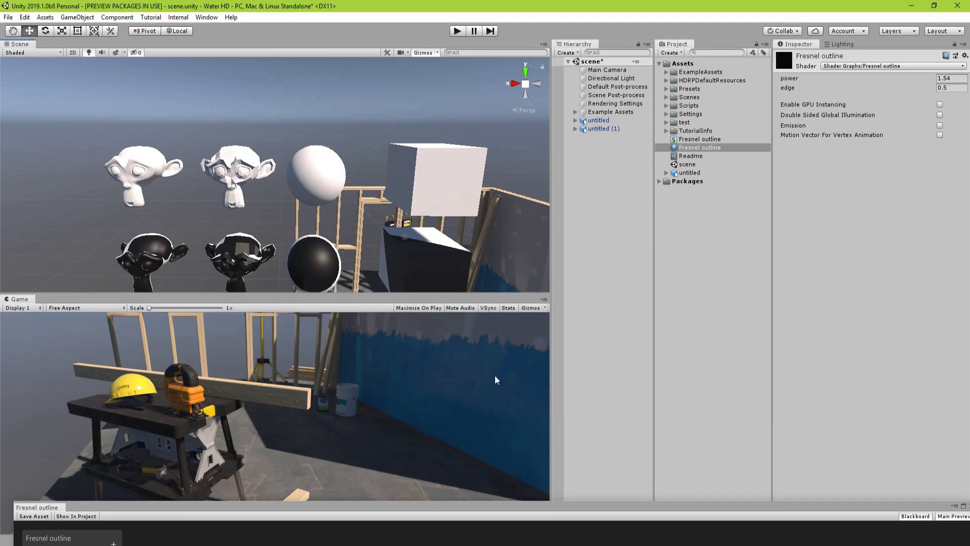
left_click(925, 509)
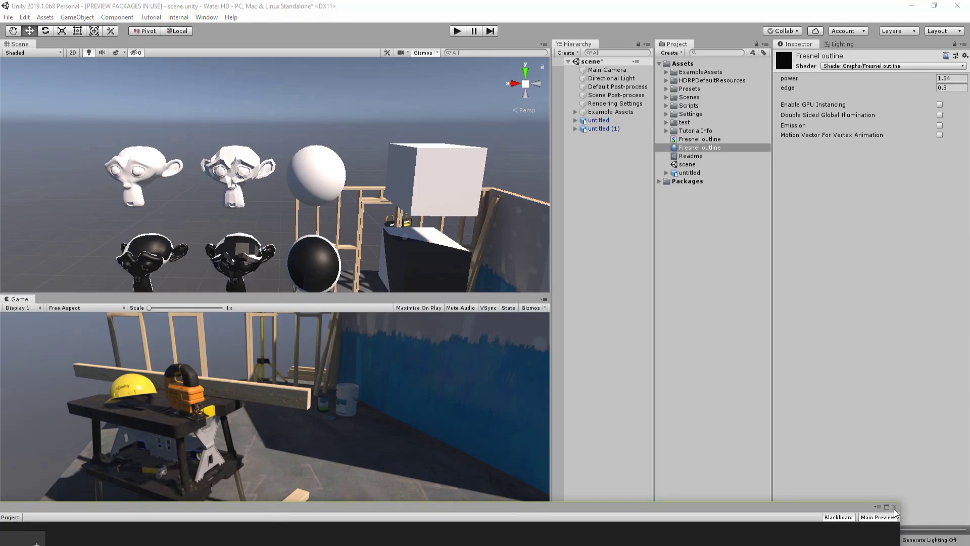
Create a PBR Graph via Create > Shader in Assets and name it Depth outline.
right_click(699, 207)
mouse_move(716, 213)
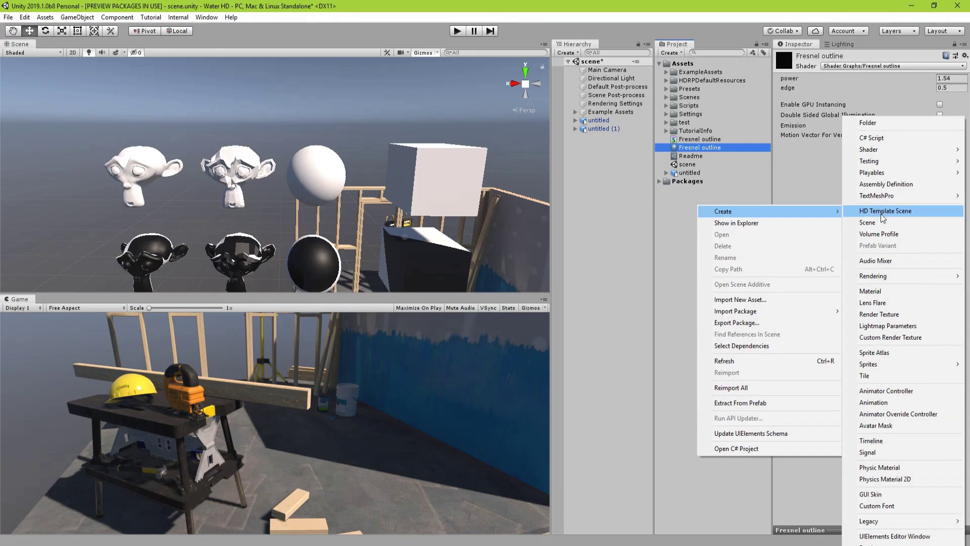
mouse_move(879, 151)
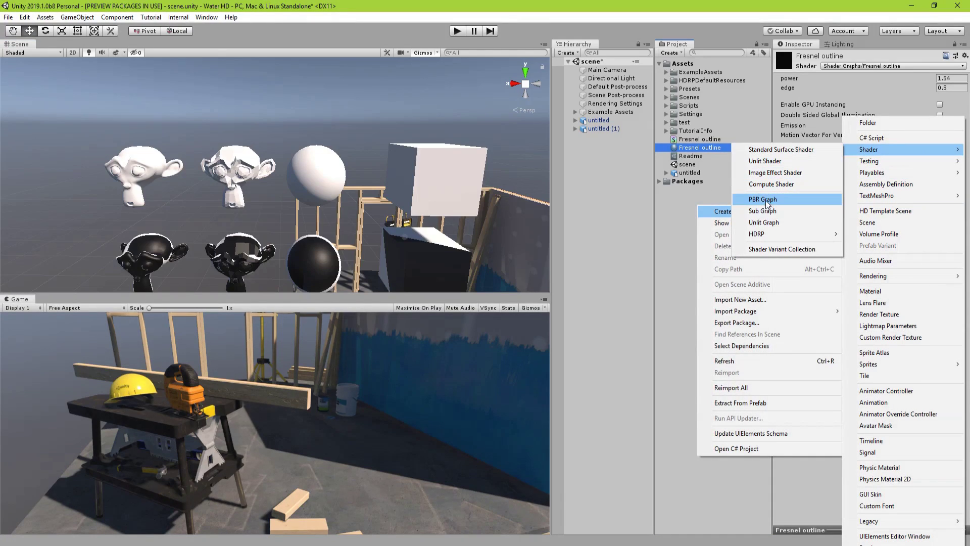
left_click(782, 198)
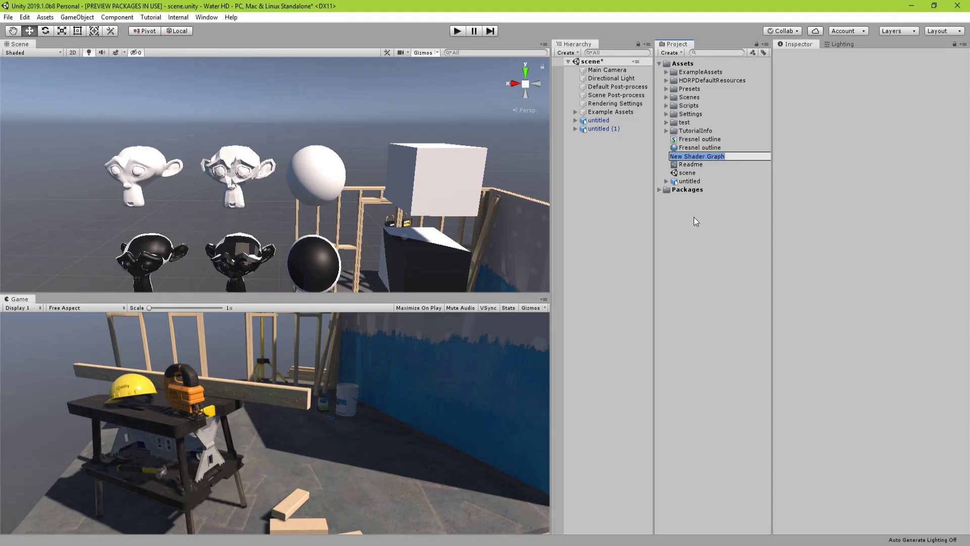
type("Depth outline")
key("Return")
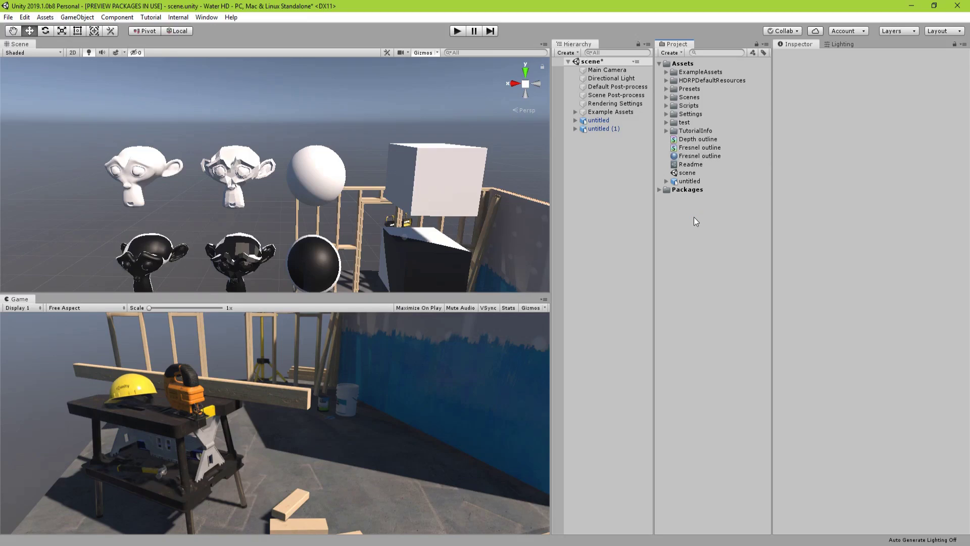
Open the Depth outline graph, add a Scene Depth node and feed it into a Multiply node.
double_click(695, 145)
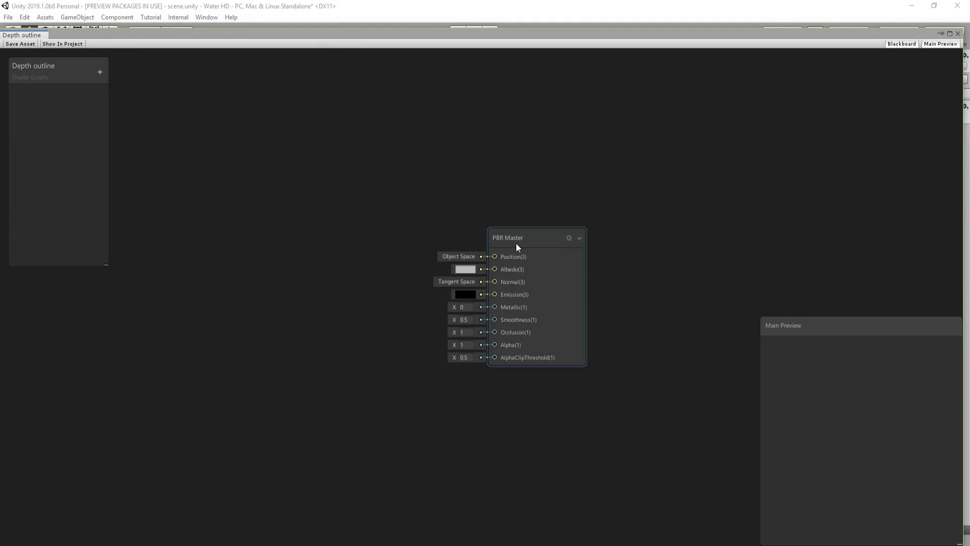
right_click(169, 242)
left_click(177, 243)
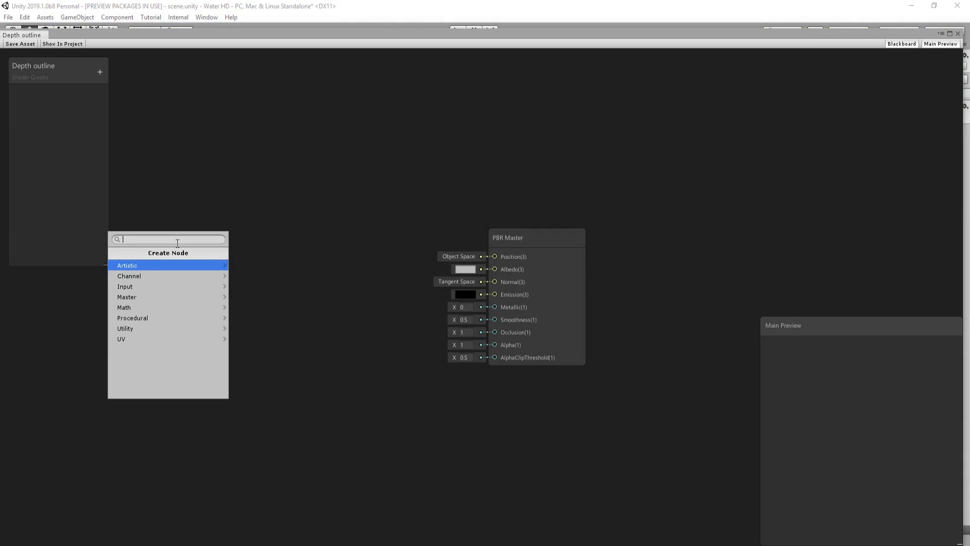
type("scene")
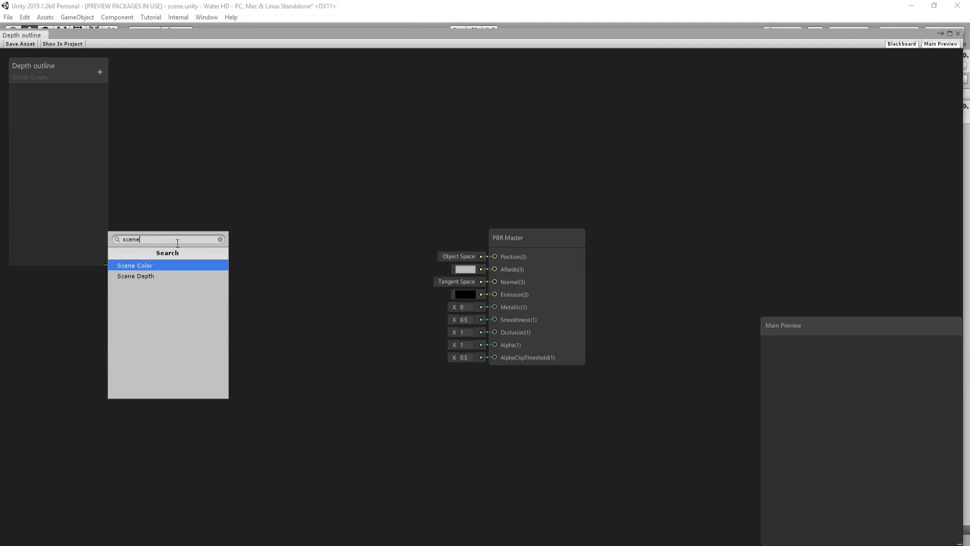
key("Down")
key("Return")
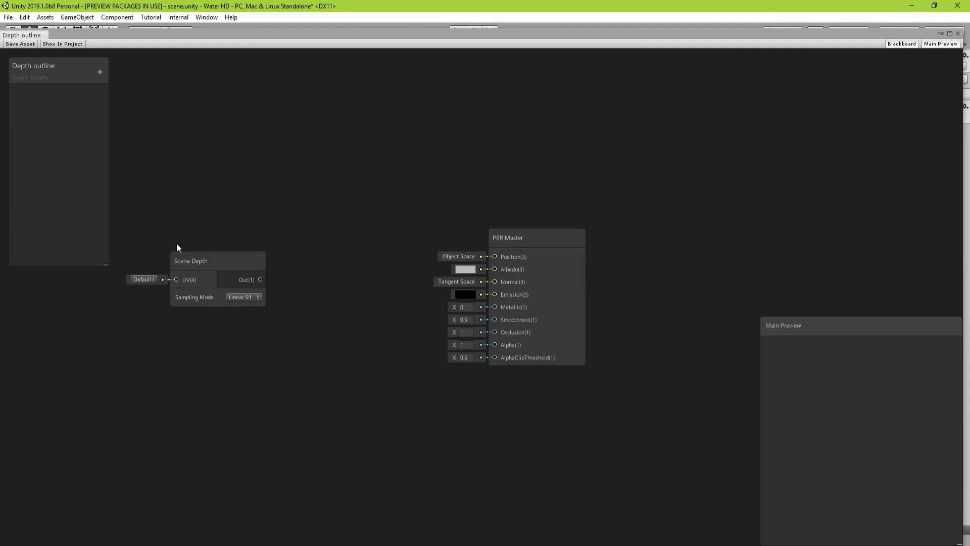
left_click(210, 265)
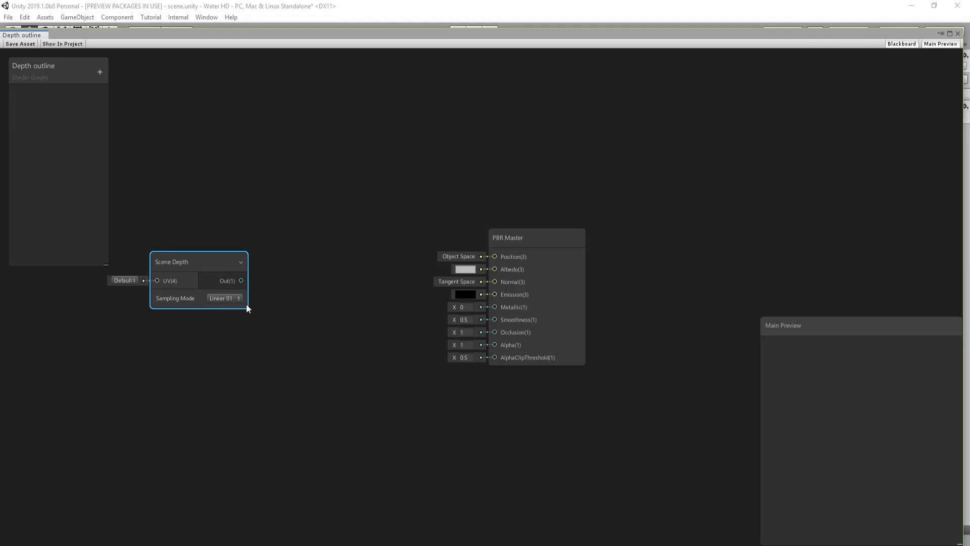
left_click_drag(246, 278, 264, 283)
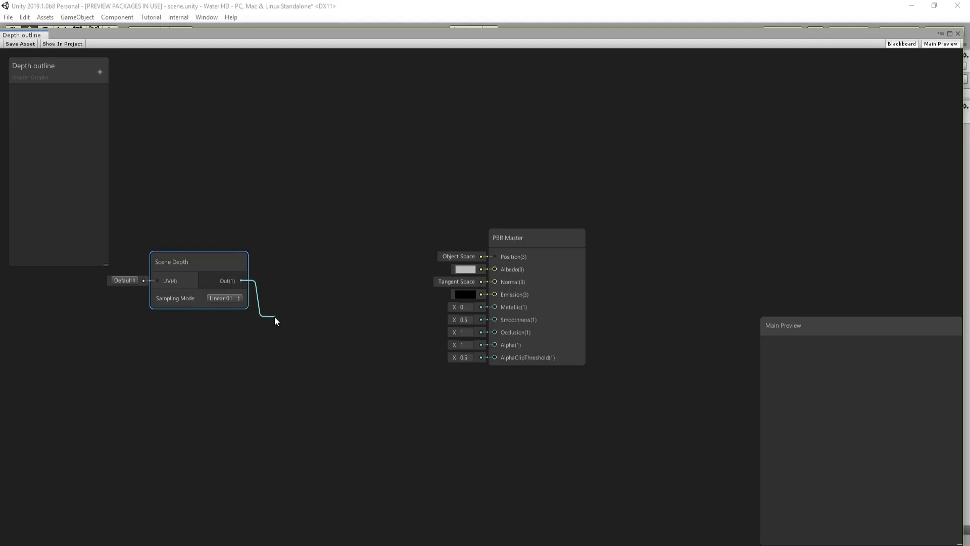
left_click_drag(270, 335, 272, 330)
type("mult")
key("Return")
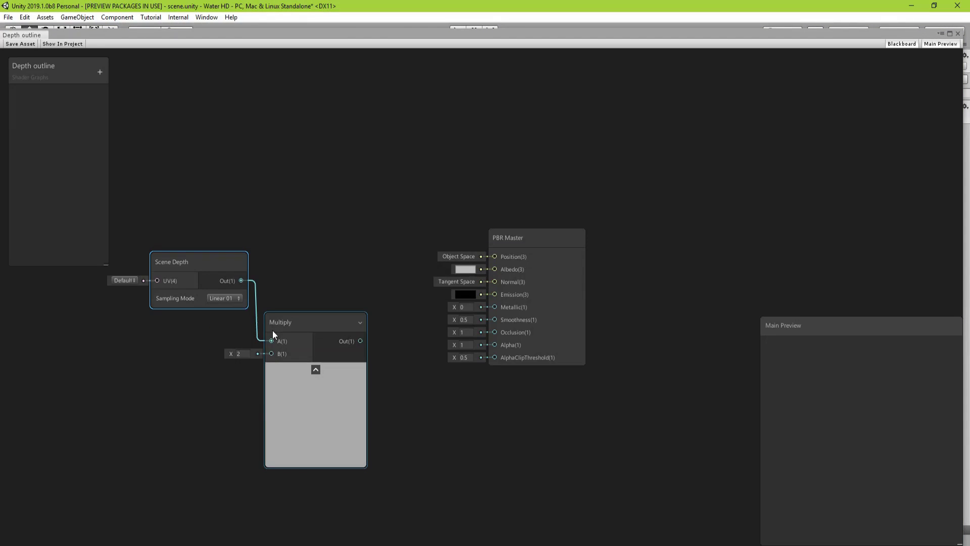
Multiply Scene Depth by the Camera's Far Plane and feed the result into a Subtract node.
right_click(162, 356)
left_click(171, 362)
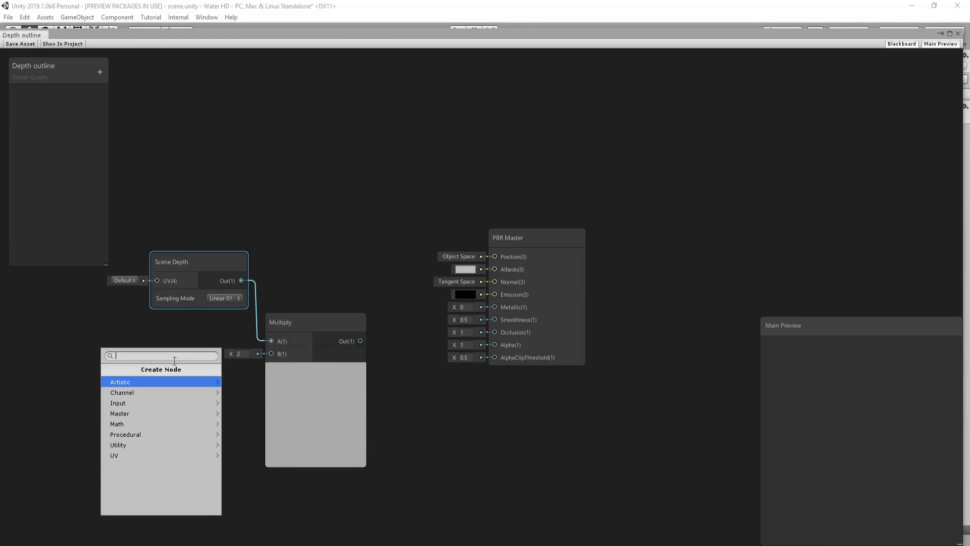
type("camera")
key("Return")
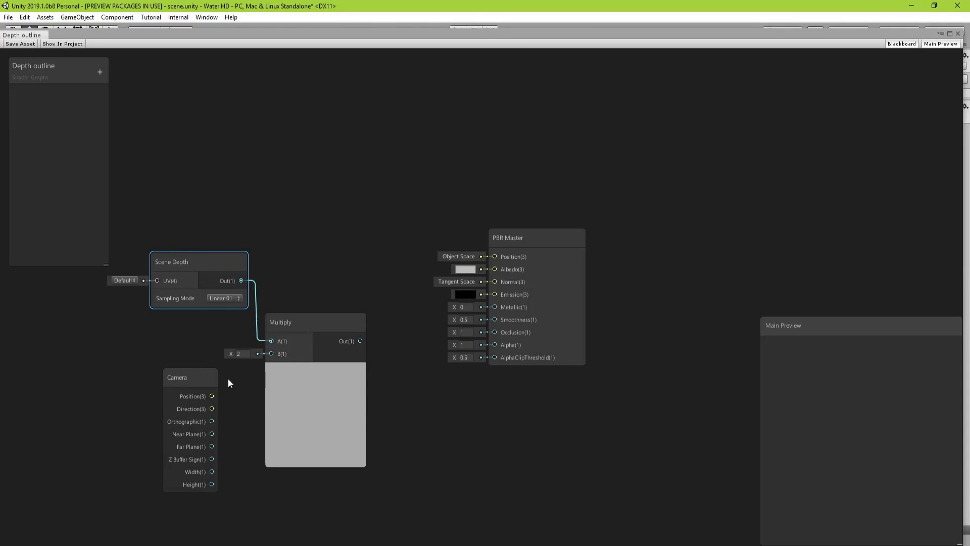
left_click_drag(212, 415, 415, 412)
left_click(316, 369)
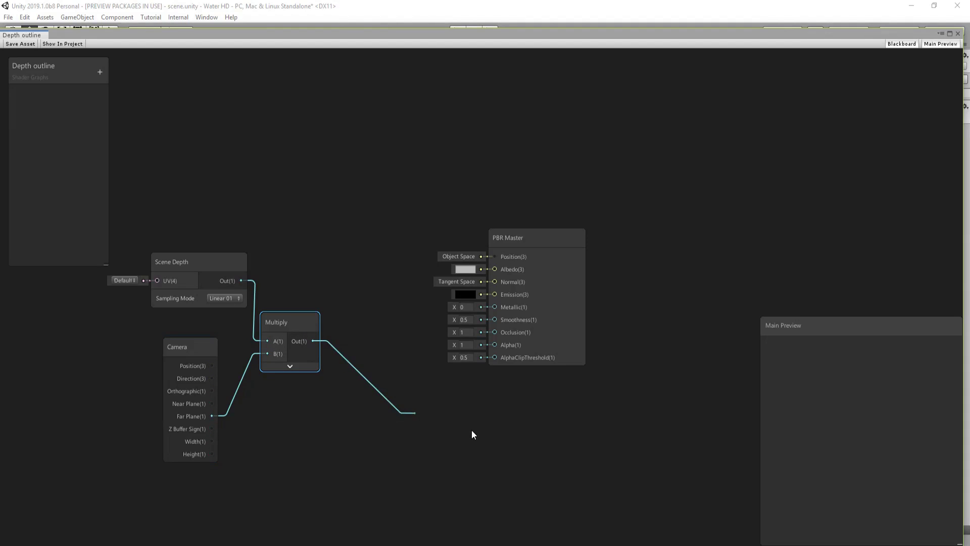
type("subtract")
key("Return")
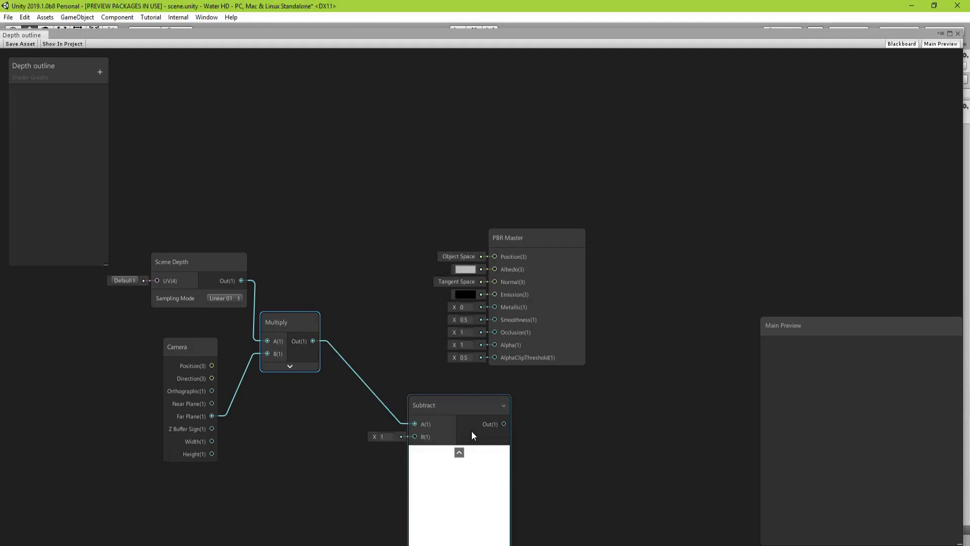
Add a Screen Position node to the left of the Subtract node.
middle_click_drag(371, 450, 369, 290)
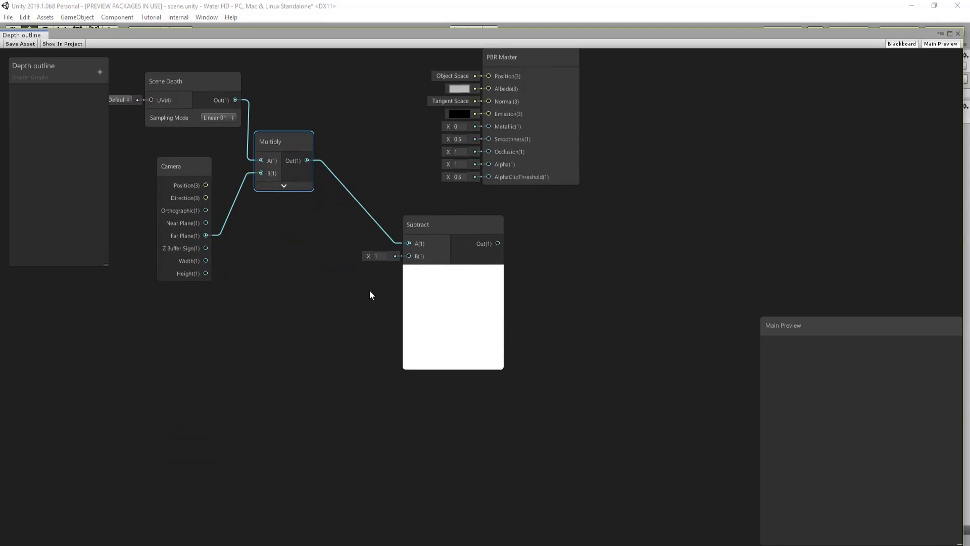
right_click(274, 265)
left_click(292, 265)
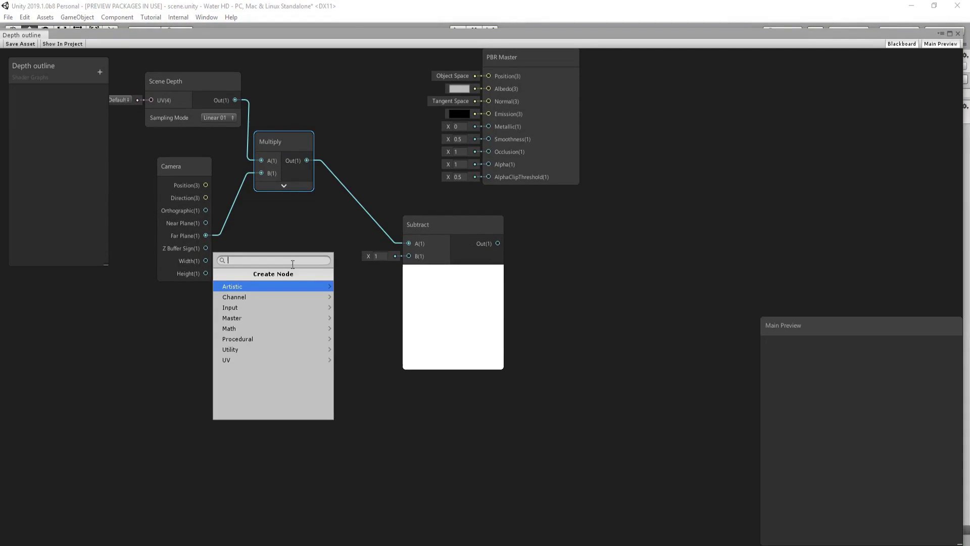
type("sc")
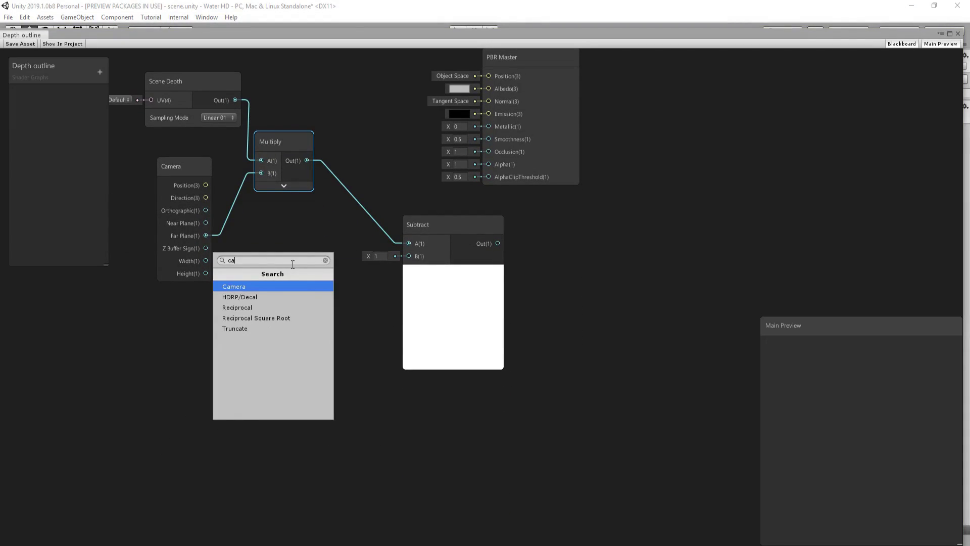
key("BackSpace")
key("BackSpace")
type("scr")
key("Down")
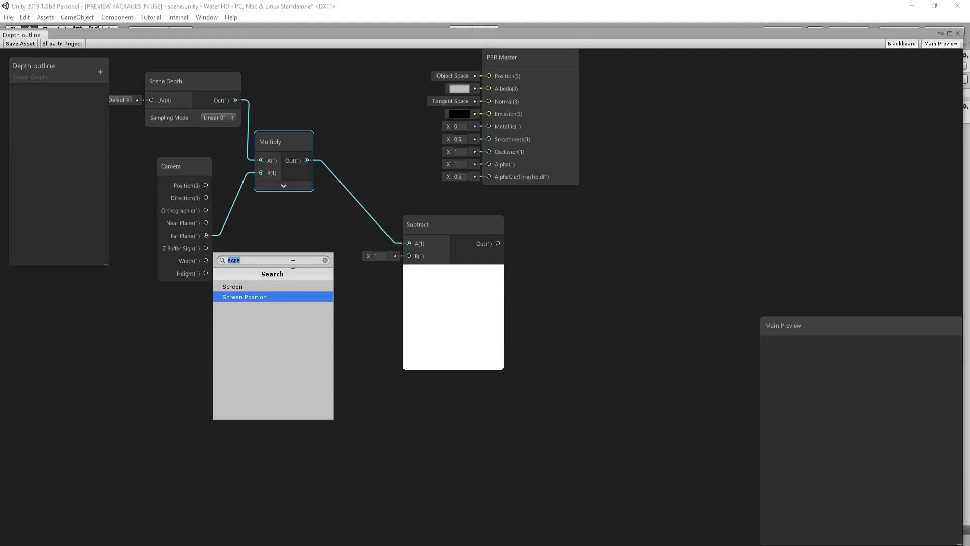
key("Return")
left_click_drag(332, 282, 303, 305)
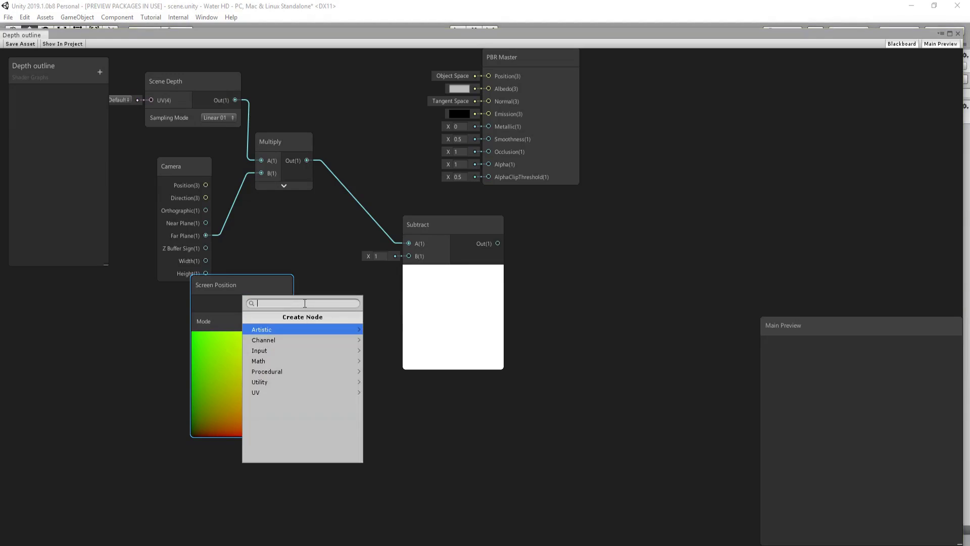
Split the Screen Position, wire Split A into Subtract B, and set its mode to Raw.
type("split")
key("Return")
left_click(374, 351)
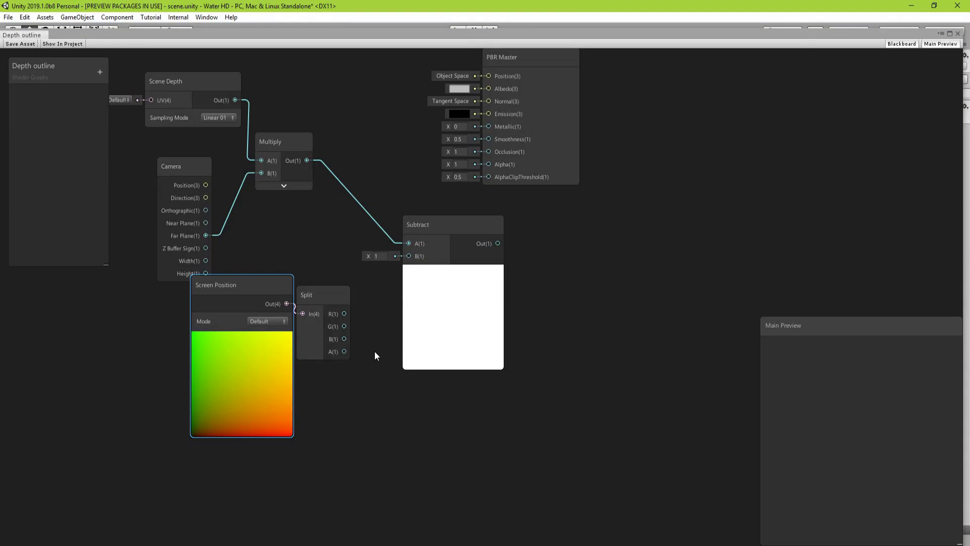
left_click_drag(344, 351, 408, 256)
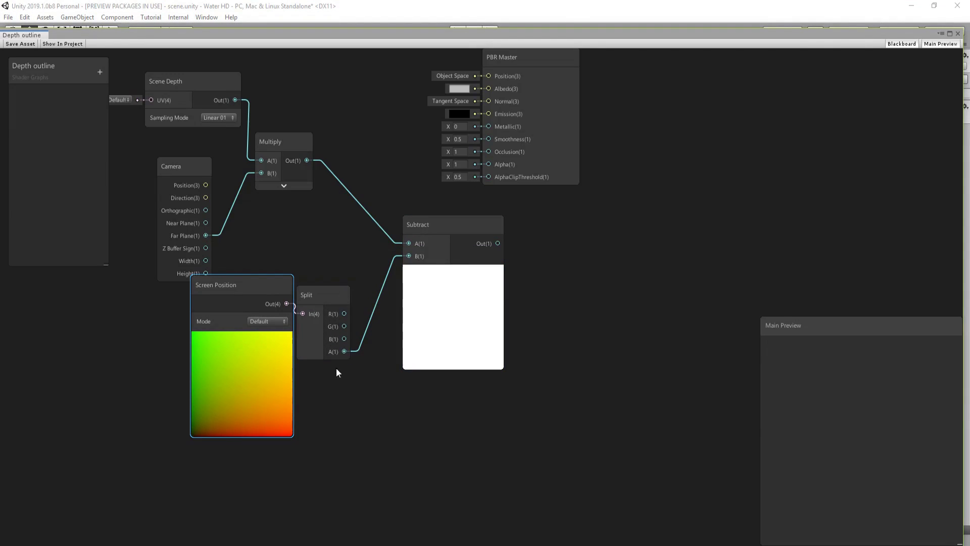
left_click(274, 320)
left_click(281, 346)
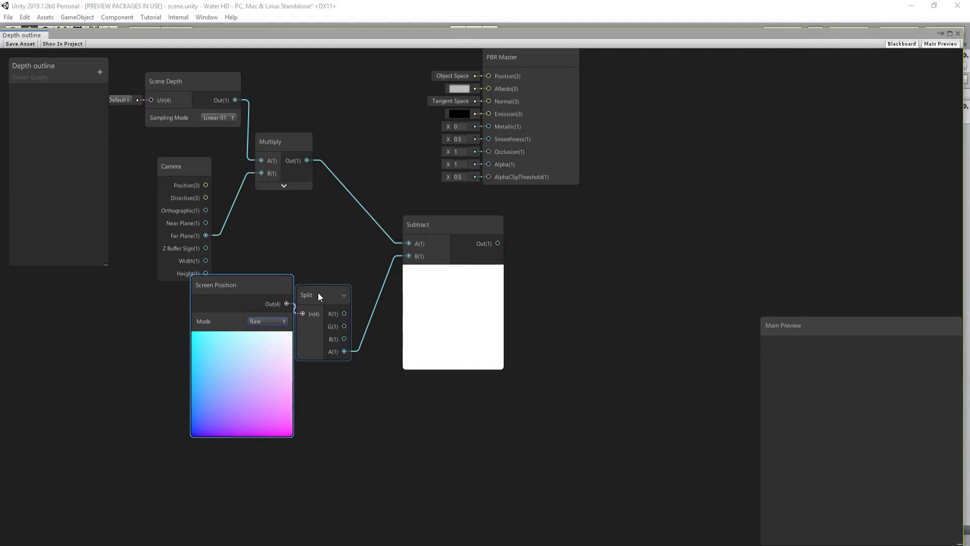
Rearrange the graph, moving the PBR Master node to the right and down.
left_click_drag(317, 292, 329, 291)
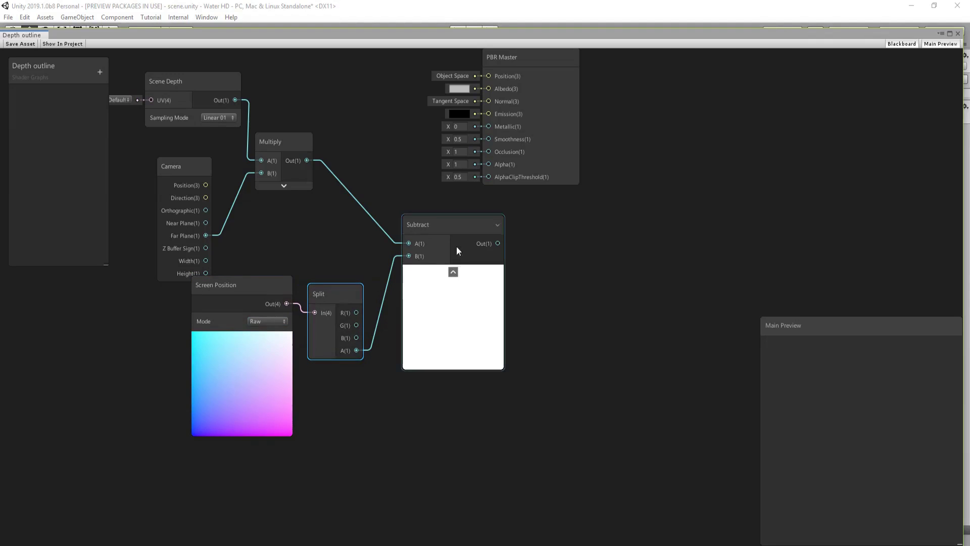
middle_click_drag(555, 270, 534, 336)
left_click_drag(510, 125, 647, 176)
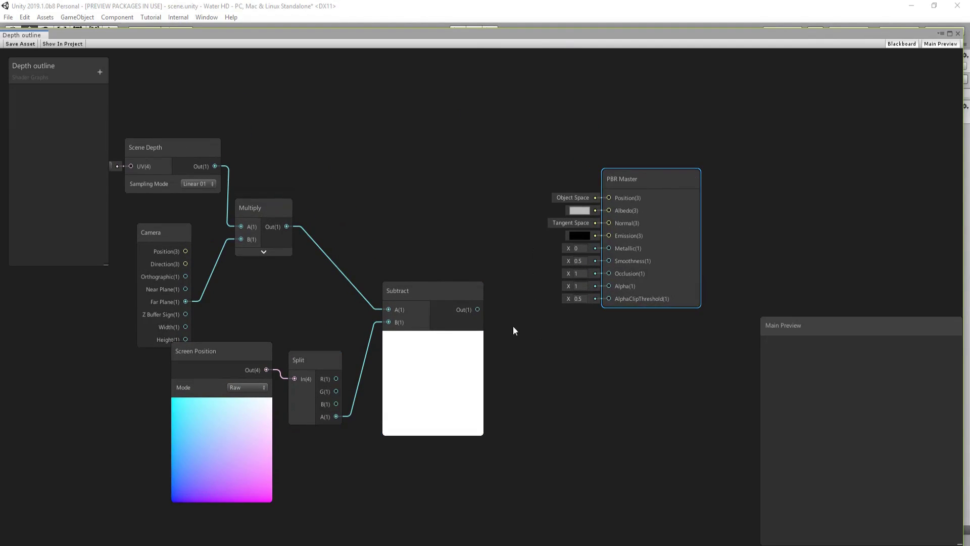
middle_click_drag(477, 310, 303, 312)
left_click_drag(450, 179, 544, 179)
middle_click_drag(268, 248, 412, 295)
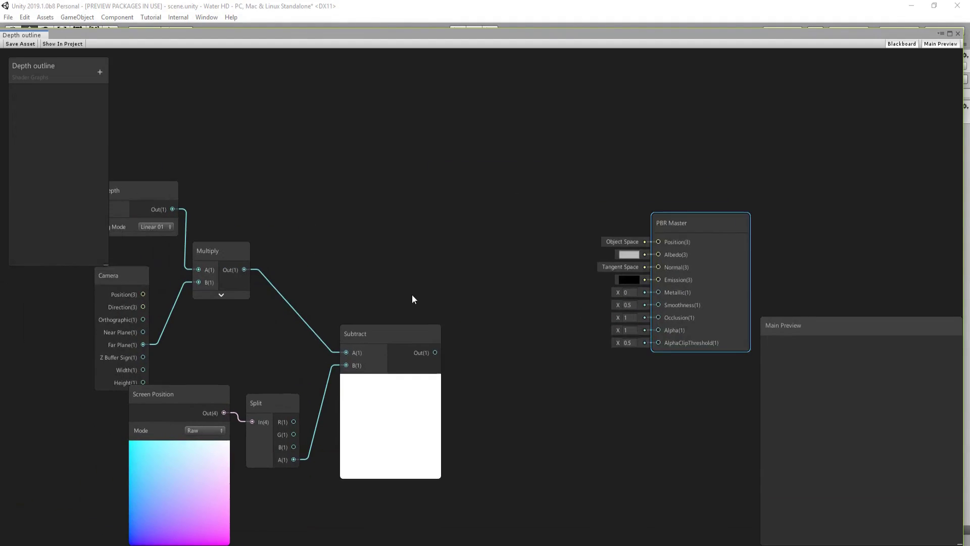
middle_click_drag(426, 247, 392, 271)
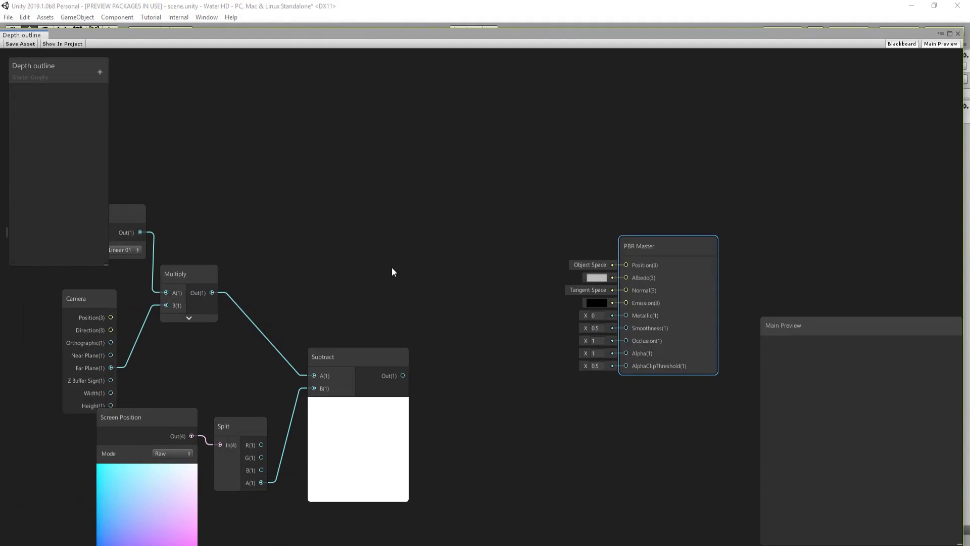
Add a Position node and feed its output into a new Add node.
right_click(418, 228)
left_click(420, 235)
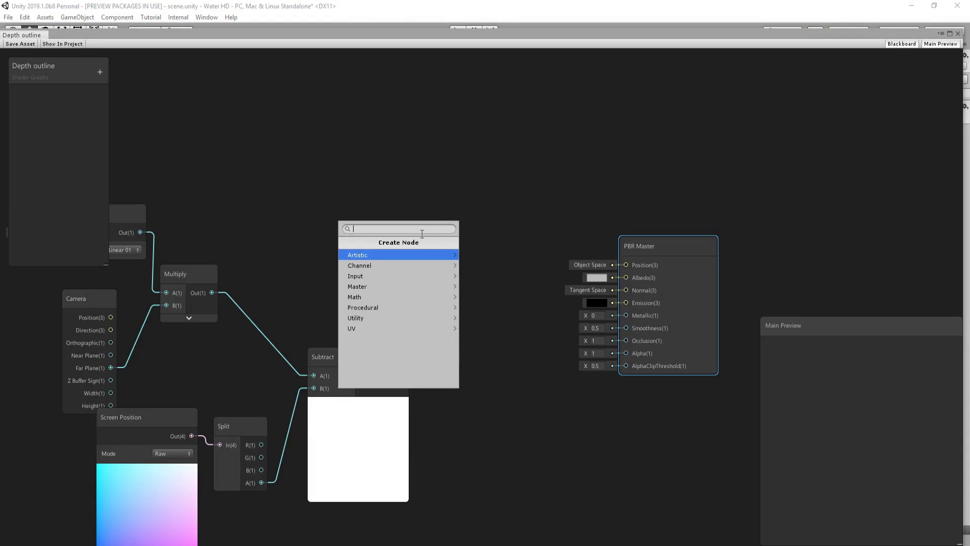
type("pos")
key("Return")
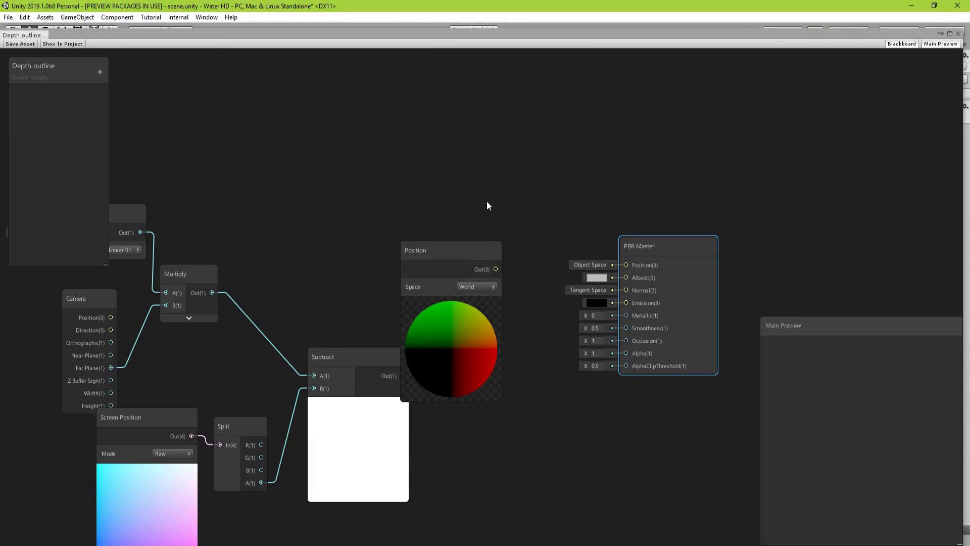
left_click_drag(456, 261, 420, 89)
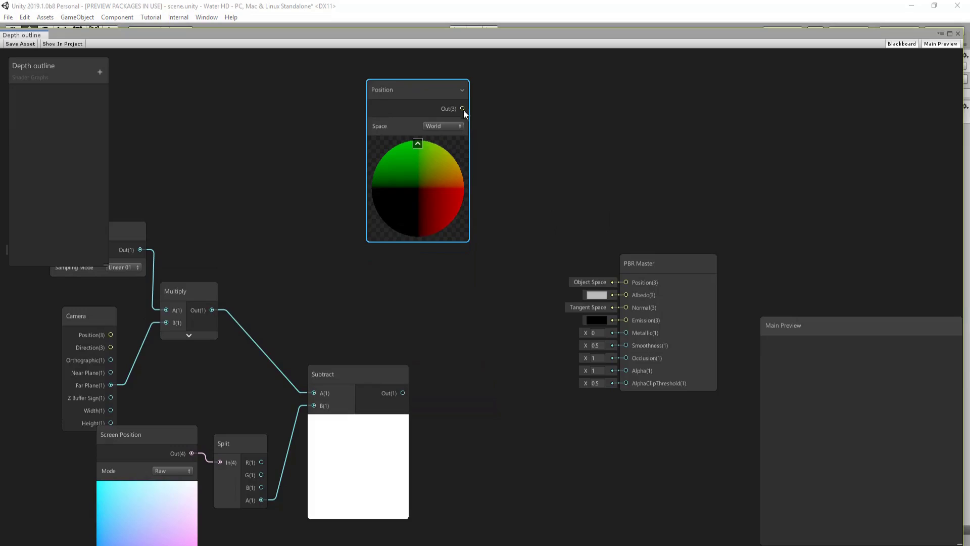
middle_click_drag(462, 109, 365, 221)
left_click(330, 247)
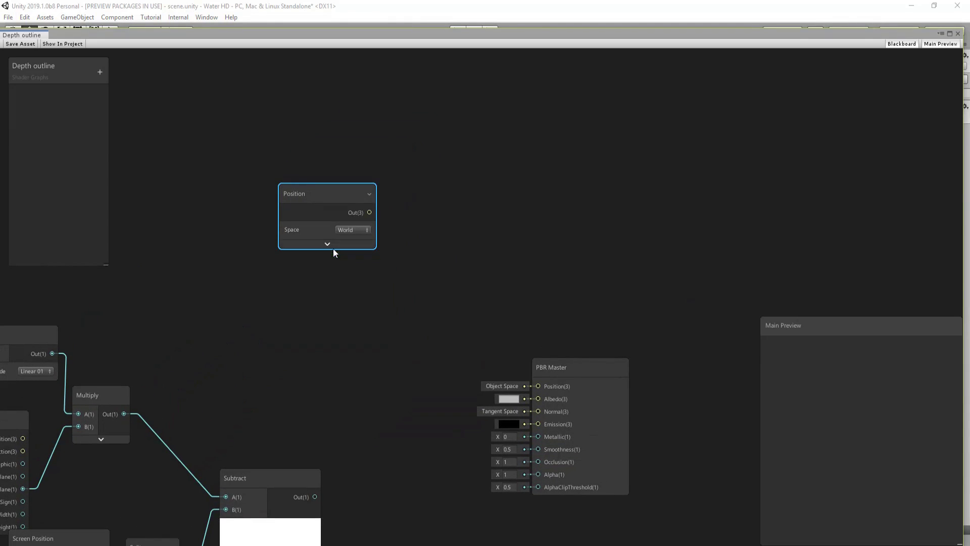
left_click_drag(369, 213, 398, 262)
type("add")
key("Return")
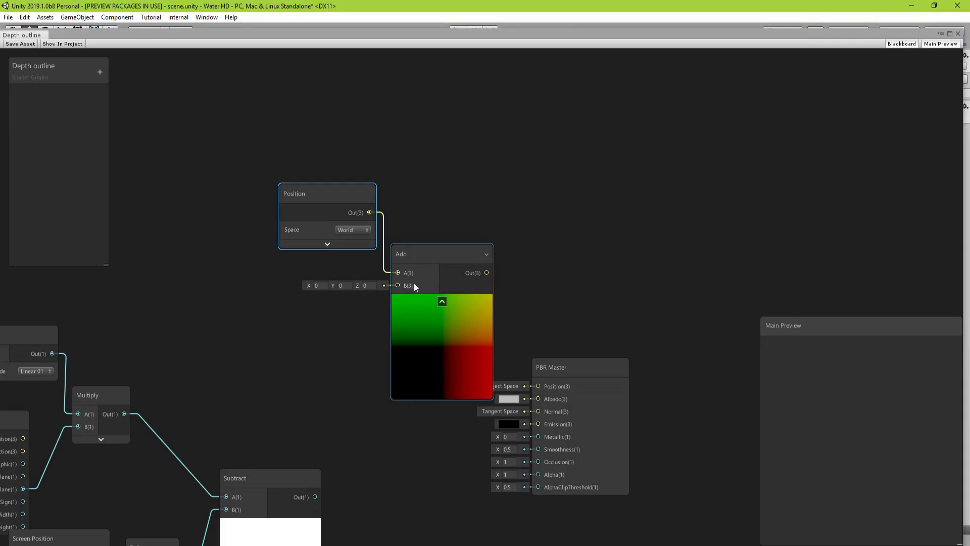
Pass Add through a World-to-Object Transform node wired into PBR Master Position.
left_click(443, 303)
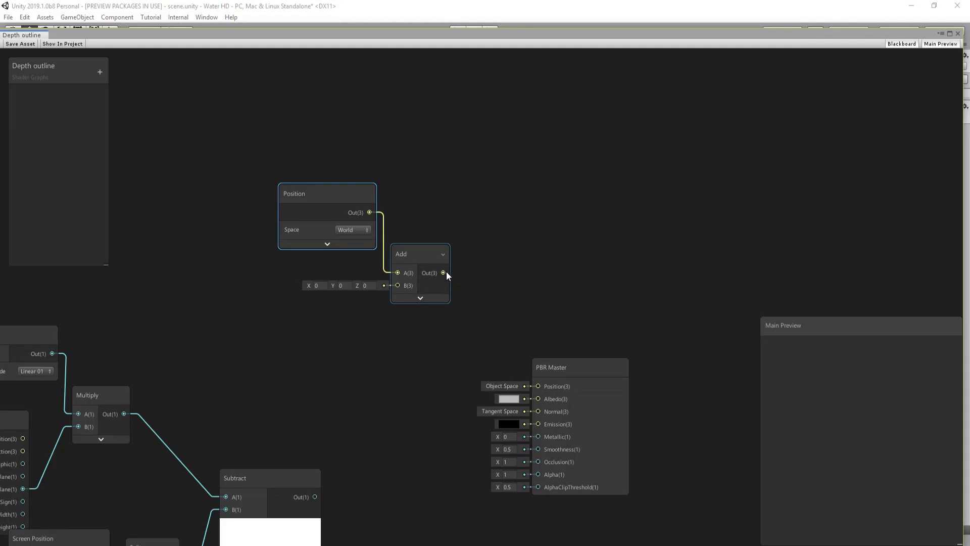
left_click_drag(446, 272, 475, 320)
type("tr")
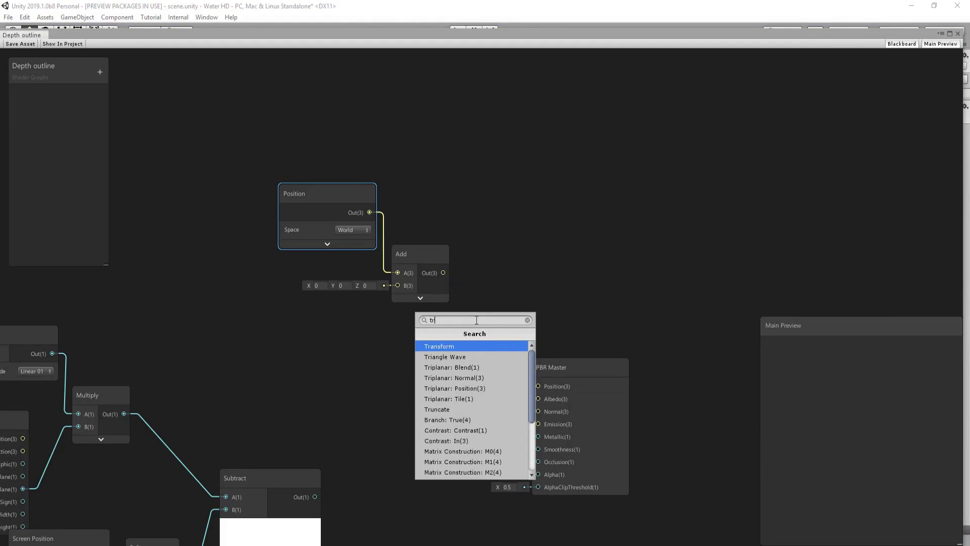
type("a")
key("Return")
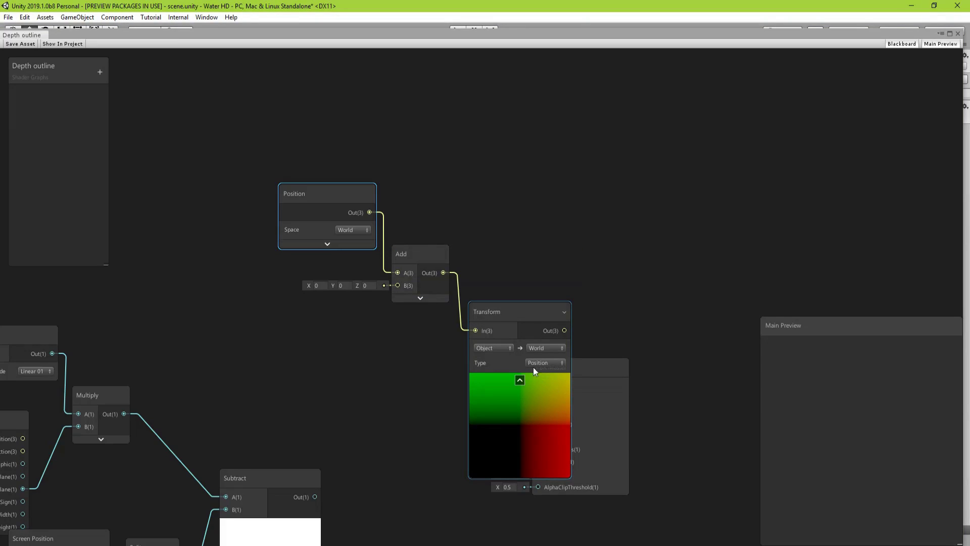
left_click(509, 348)
left_click(511, 371)
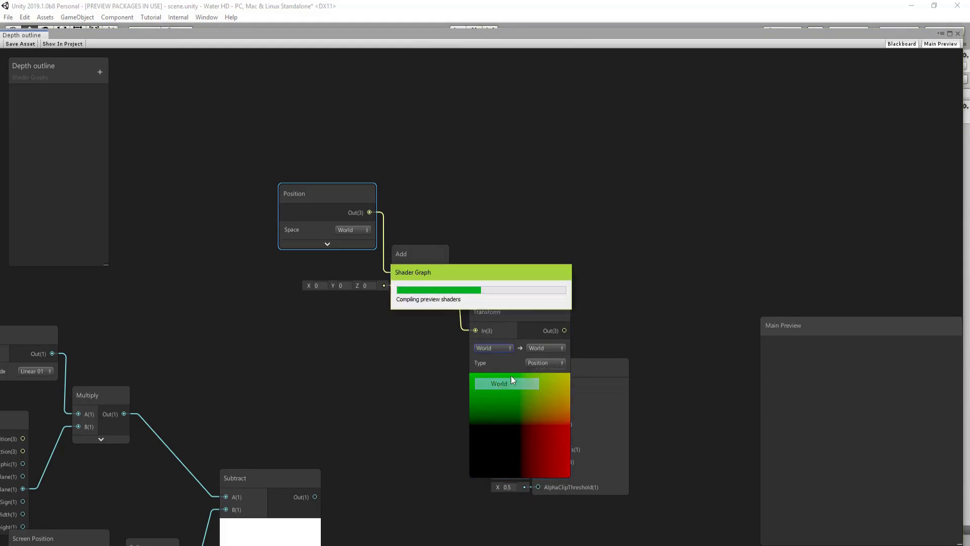
left_click(537, 352)
left_click(541, 370)
left_click_drag(592, 380, 700, 379)
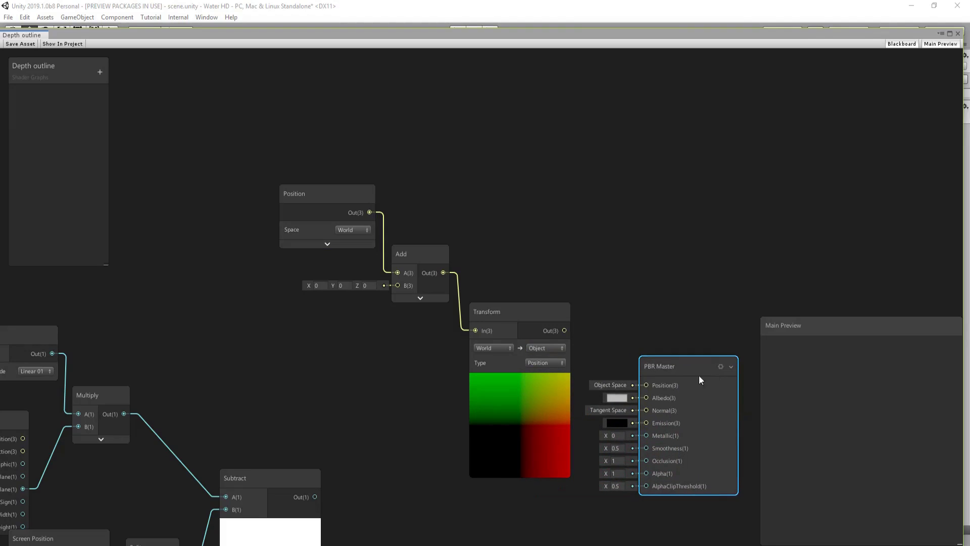
left_click_drag(566, 331, 646, 385)
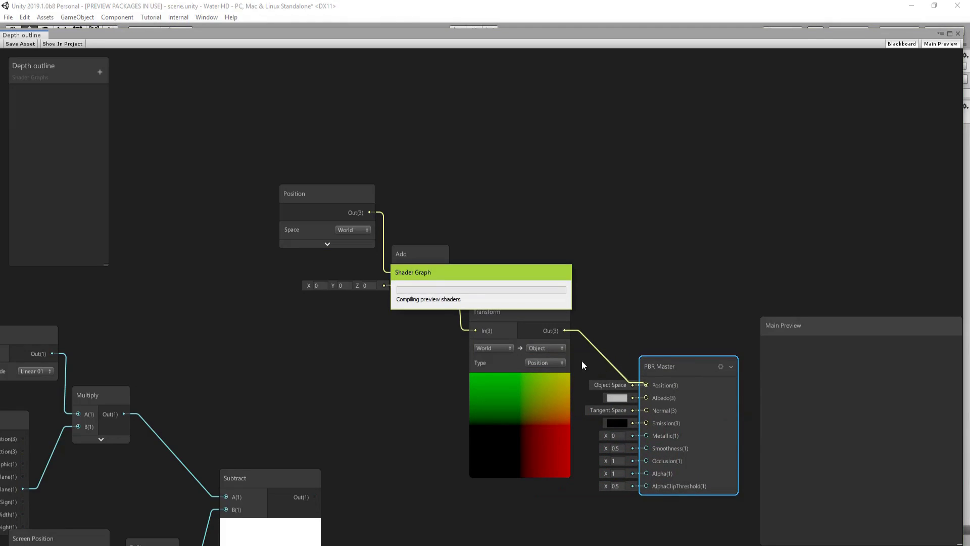
left_click(520, 383)
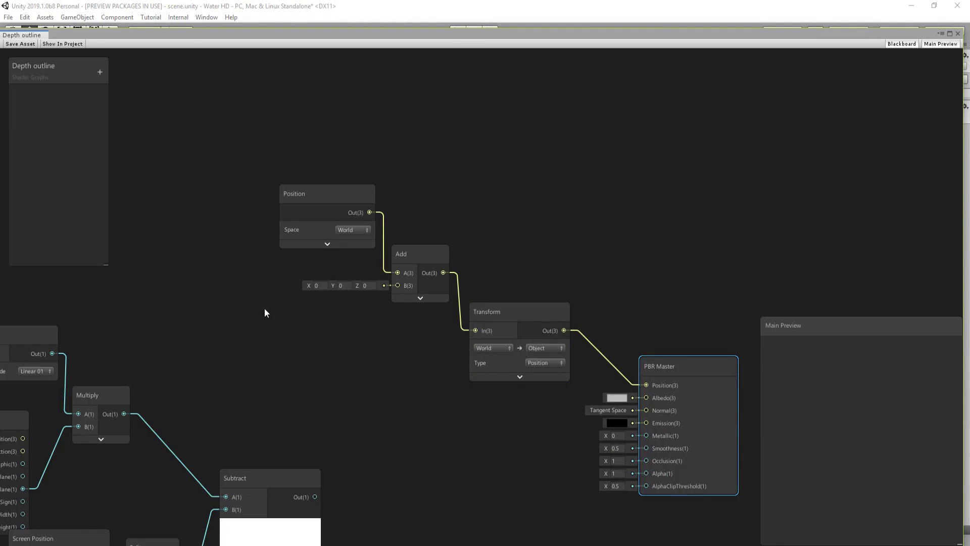
middle_click_drag(265, 309, 315, 303)
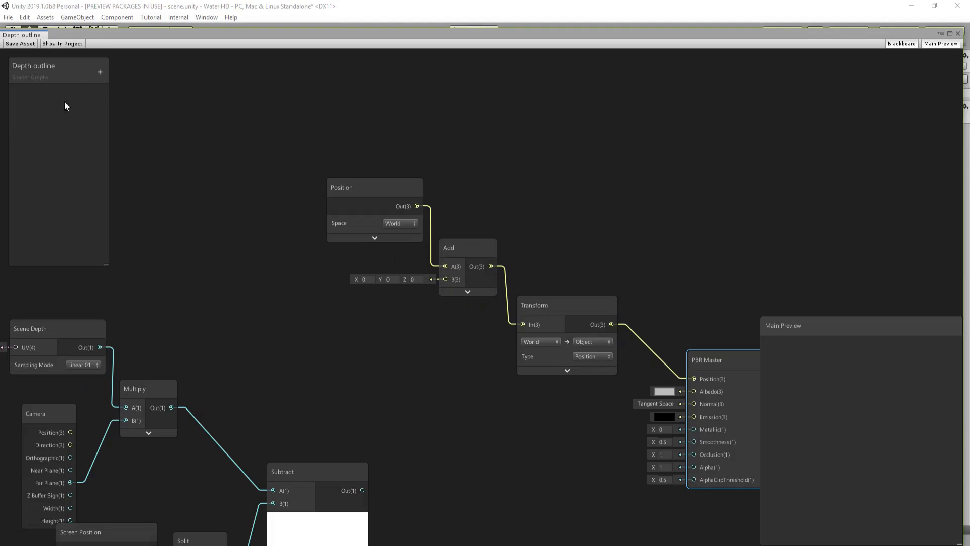
Create a new Subtract node and connect the Position output to its A input.
right_click(260, 270)
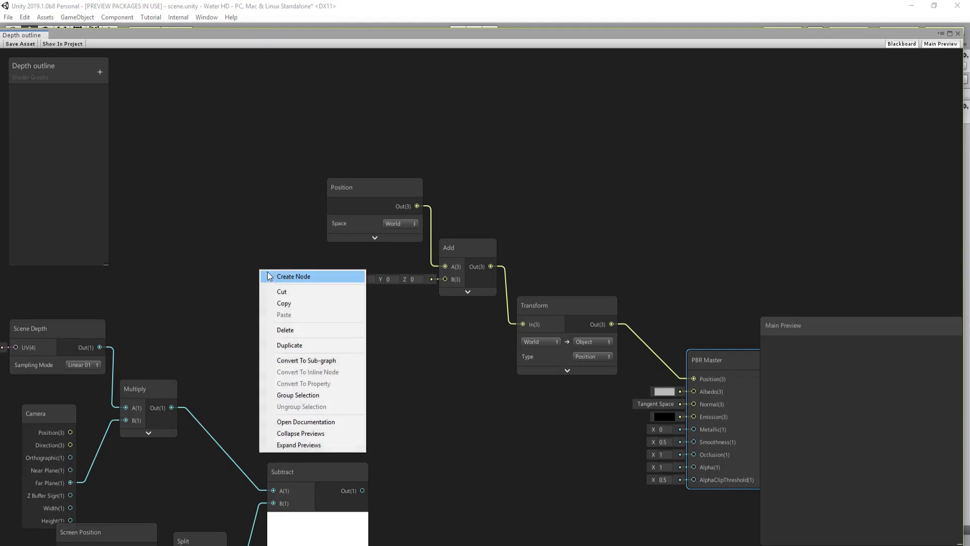
left_click(268, 274)
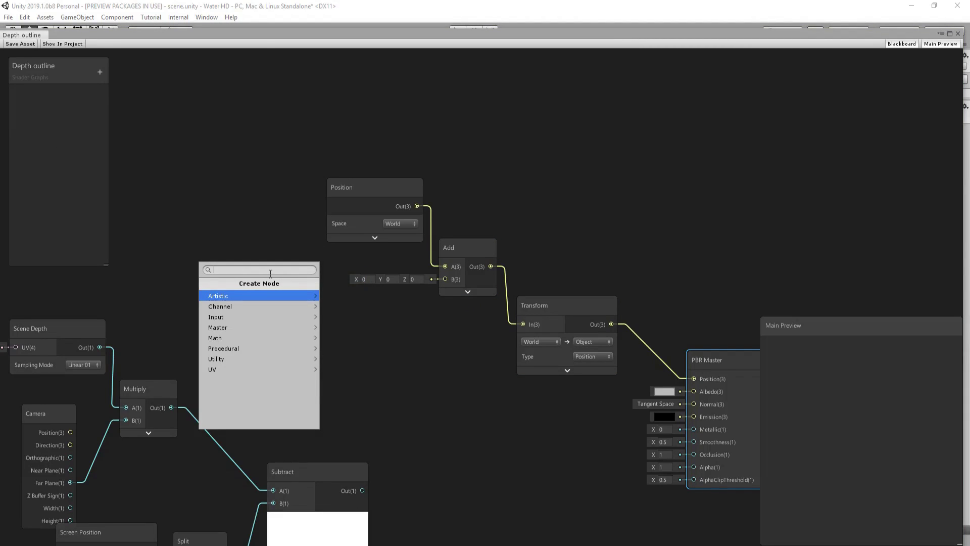
type("sub")
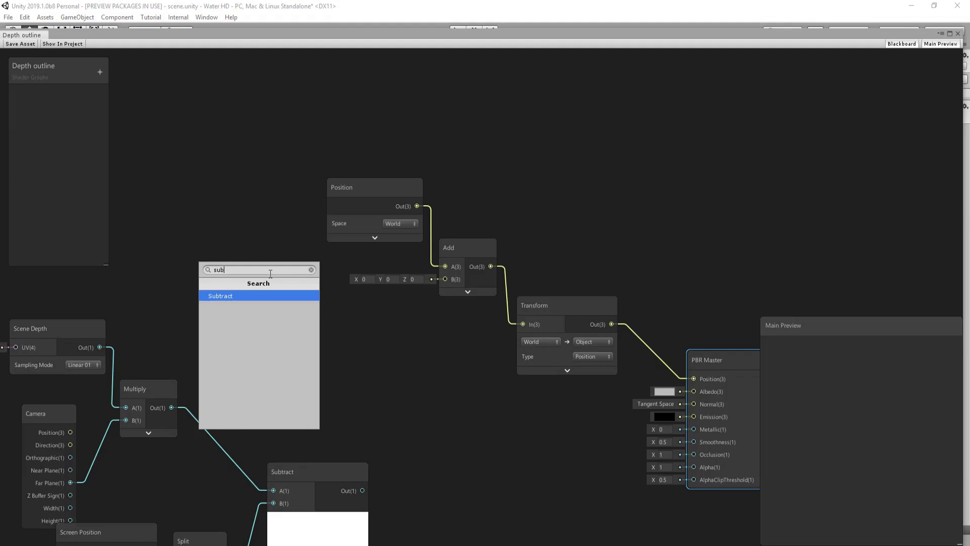
key("Return")
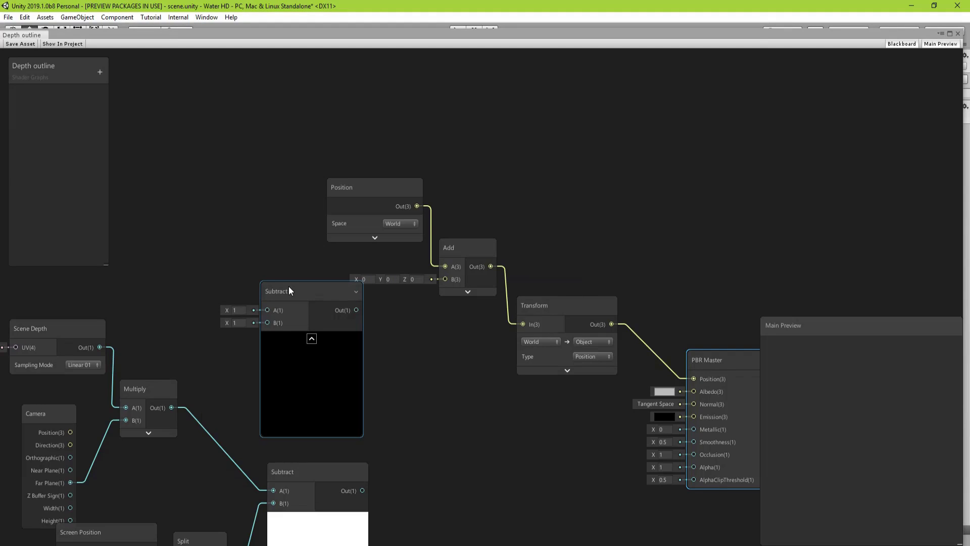
left_click(311, 338)
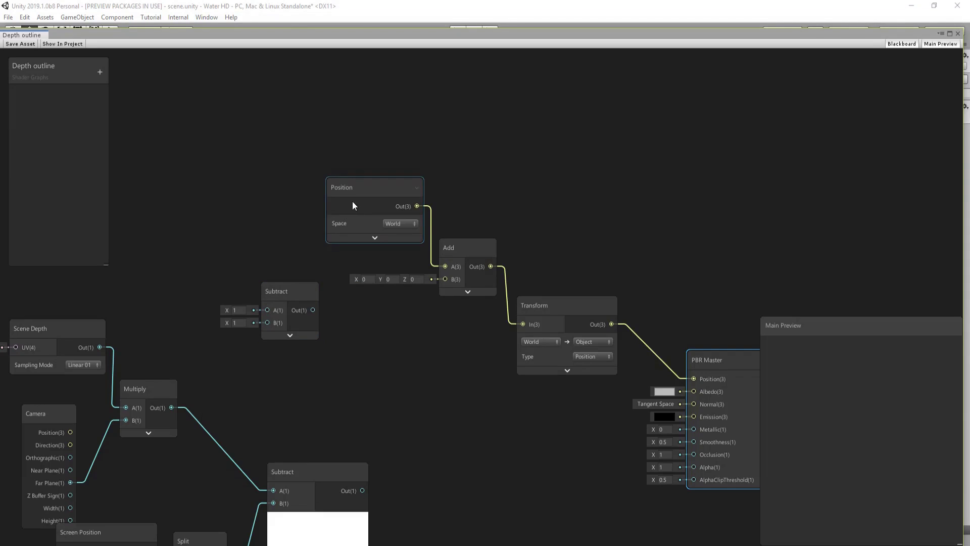
left_click_drag(353, 201, 140, 149)
middle_click_drag(272, 277, 417, 294)
left_click_drag(349, 173, 454, 285)
Add an Object node and feed its Position into the Subtract node's B input.
right_click(295, 270)
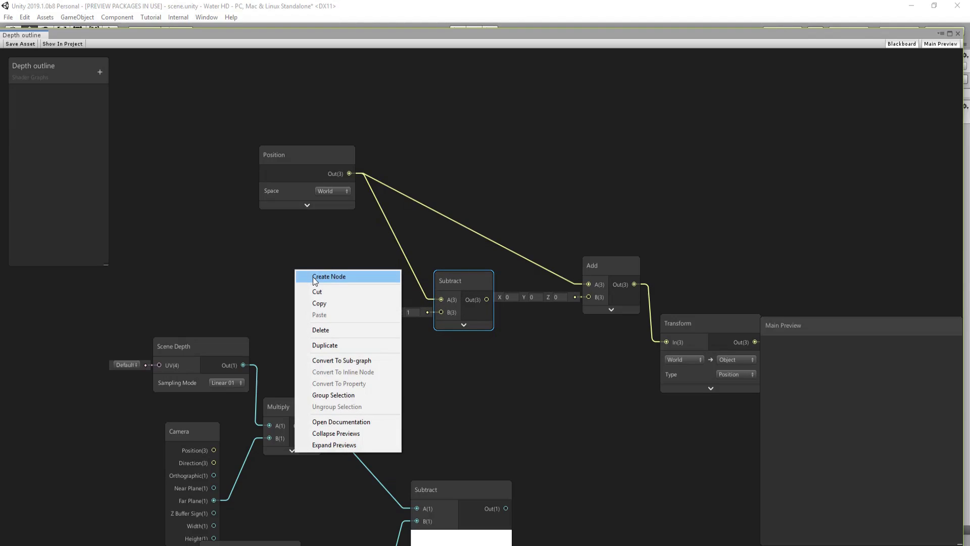
left_click(306, 275)
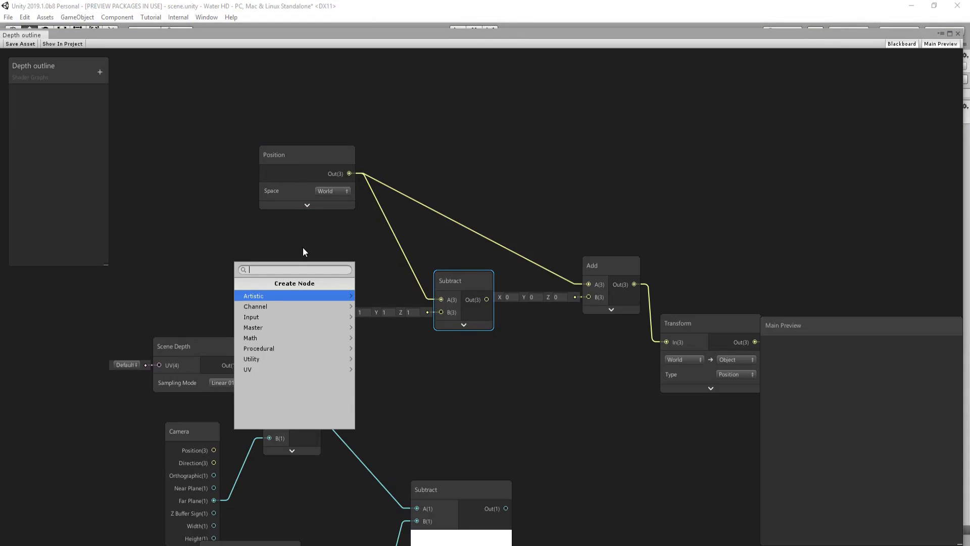
type("object")
key("Return")
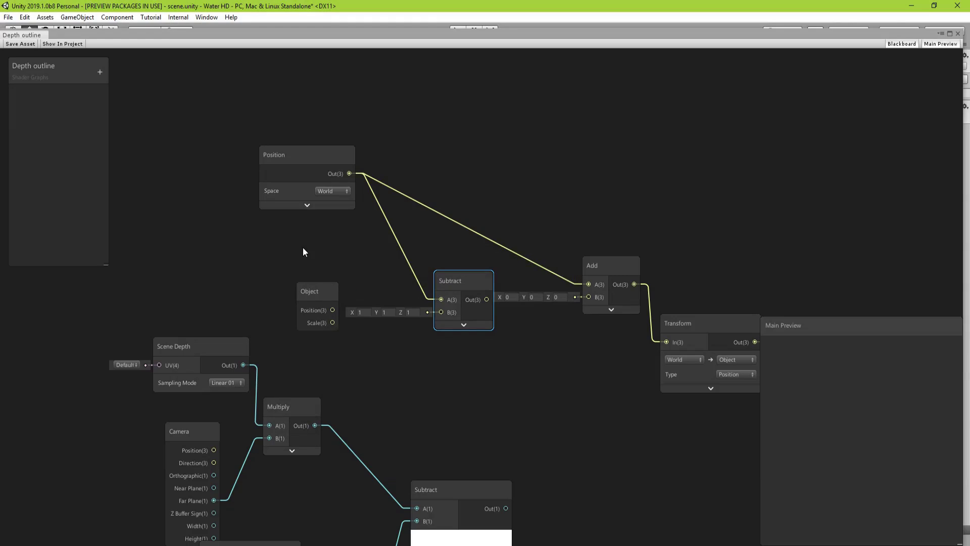
left_click_drag(332, 309, 439, 312)
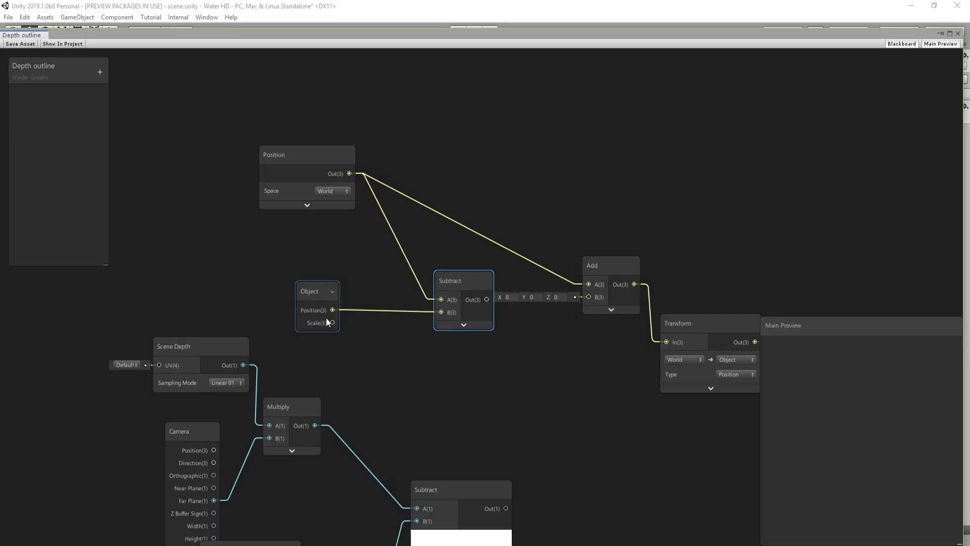
middle_click_drag(429, 326, 313, 333)
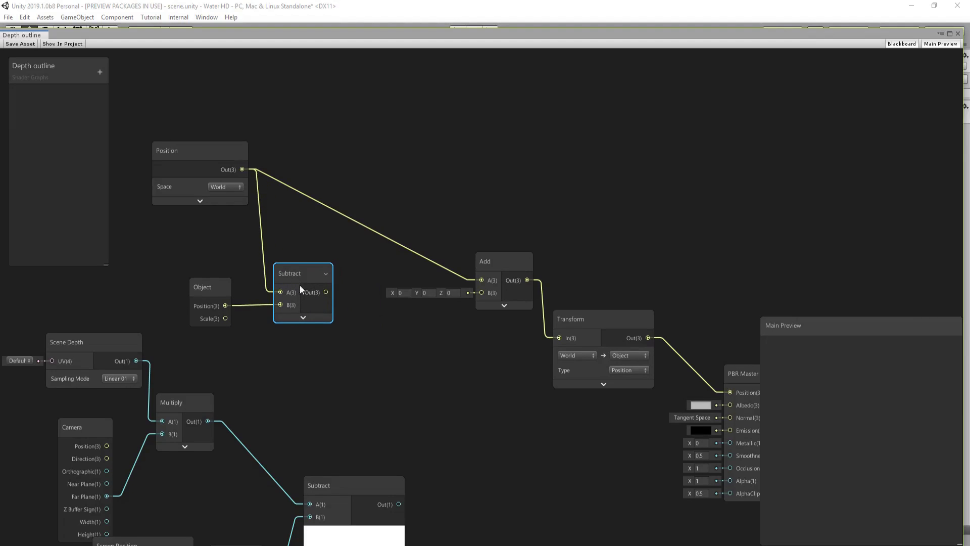
Multiply the Subtract offset by a new Vector1 property 'position multy' and feed it into Add B.
left_click_drag(301, 289, 360, 308)
type("mu")
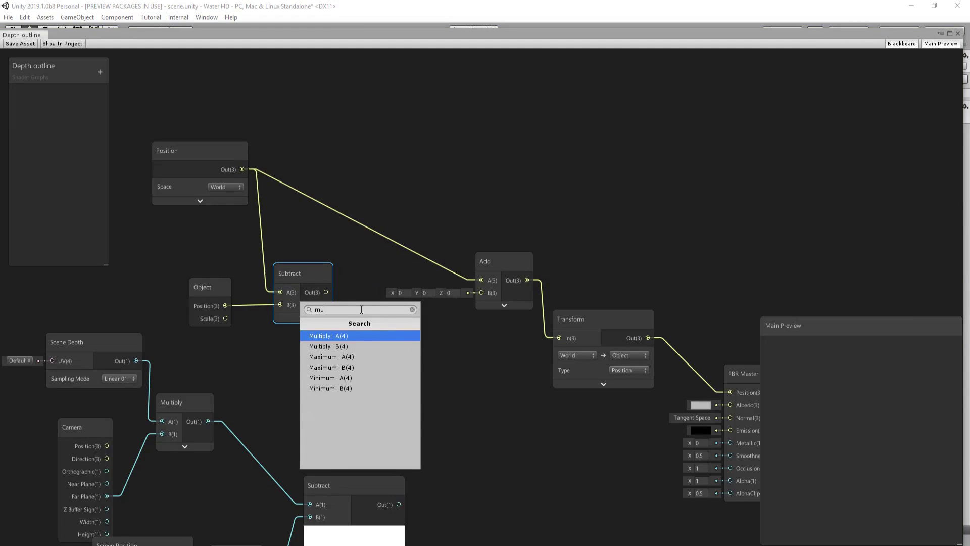
key("Return")
left_click(406, 353)
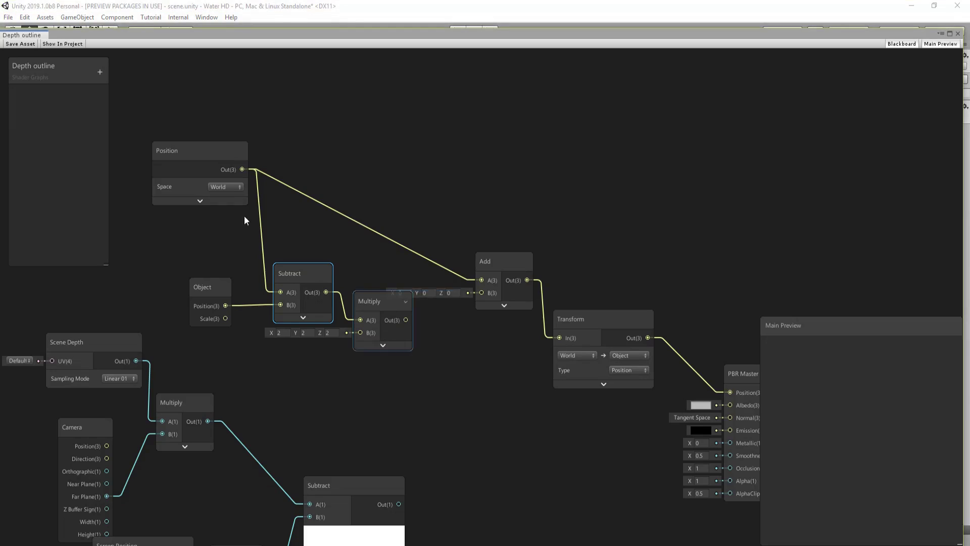
left_click(101, 72)
left_click(105, 80)
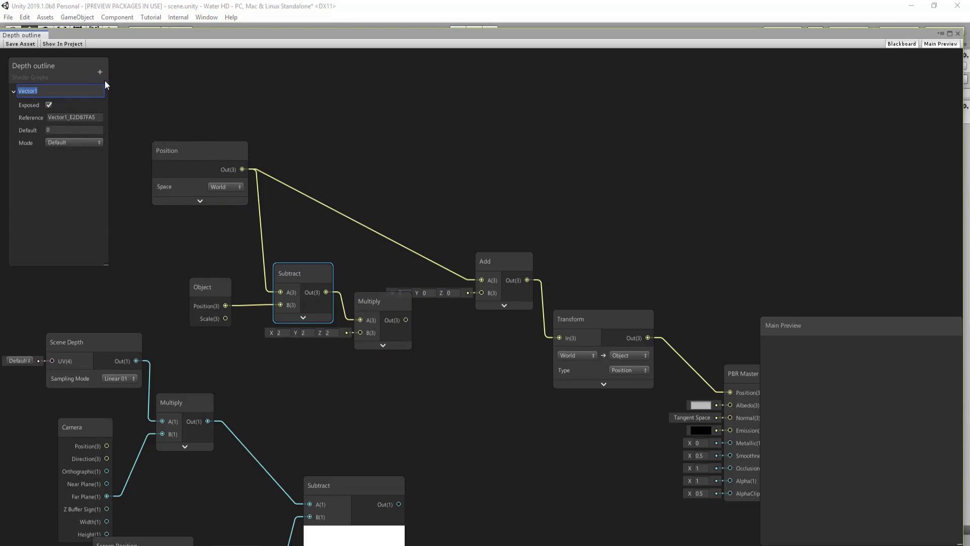
type("position multy")
key("Return")
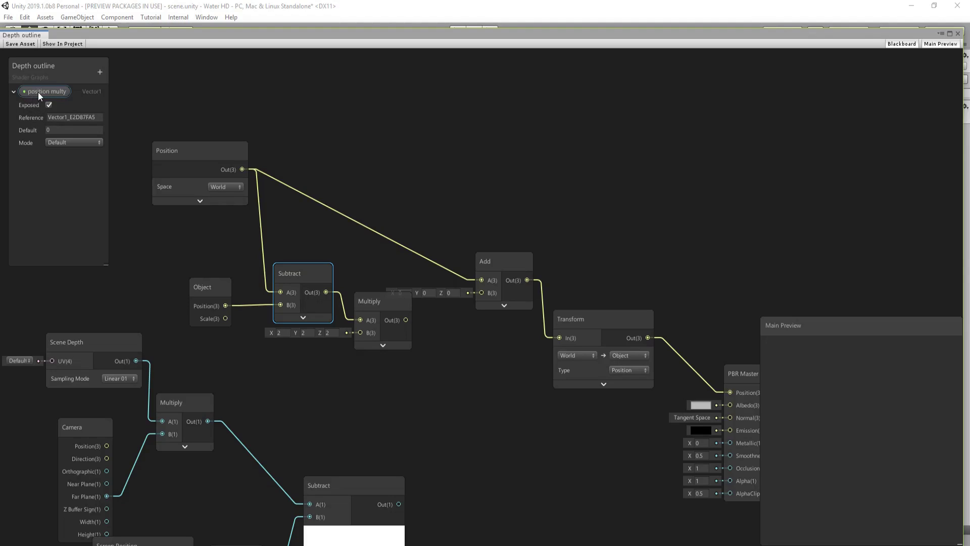
left_click_drag(38, 92, 475, 294)
middle_click_drag(520, 353, 457, 332)
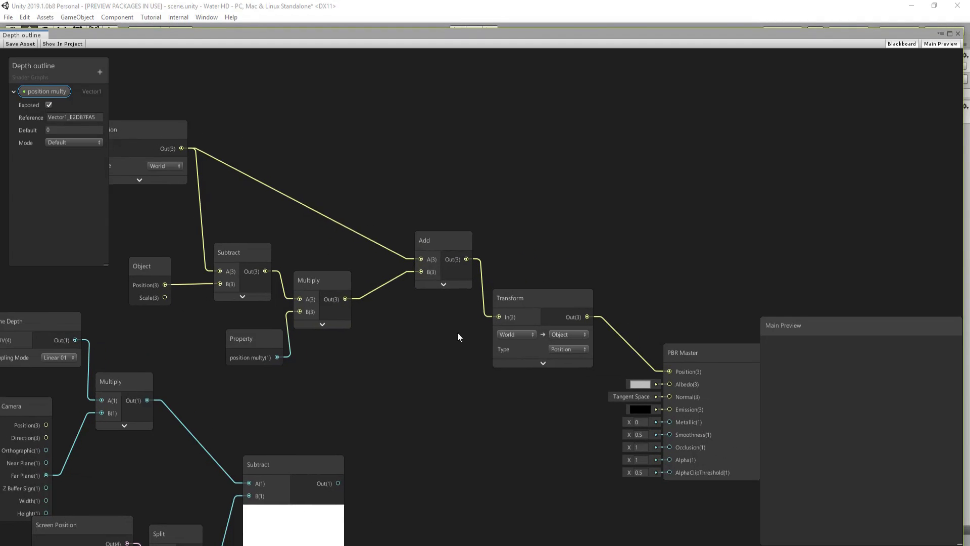
Review the Object and Position nodes, then save the shader graph.
middle_click_drag(165, 132, 198, 132)
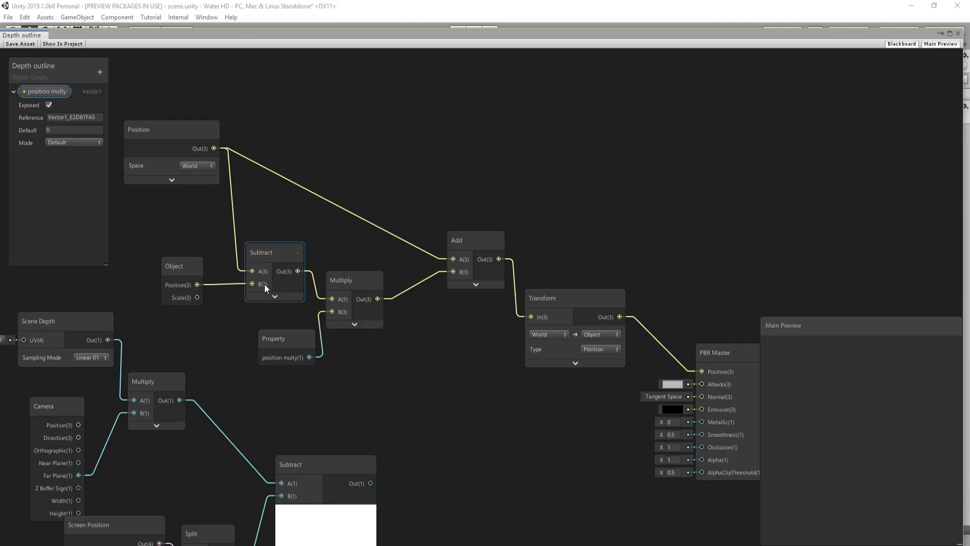
left_click(187, 280)
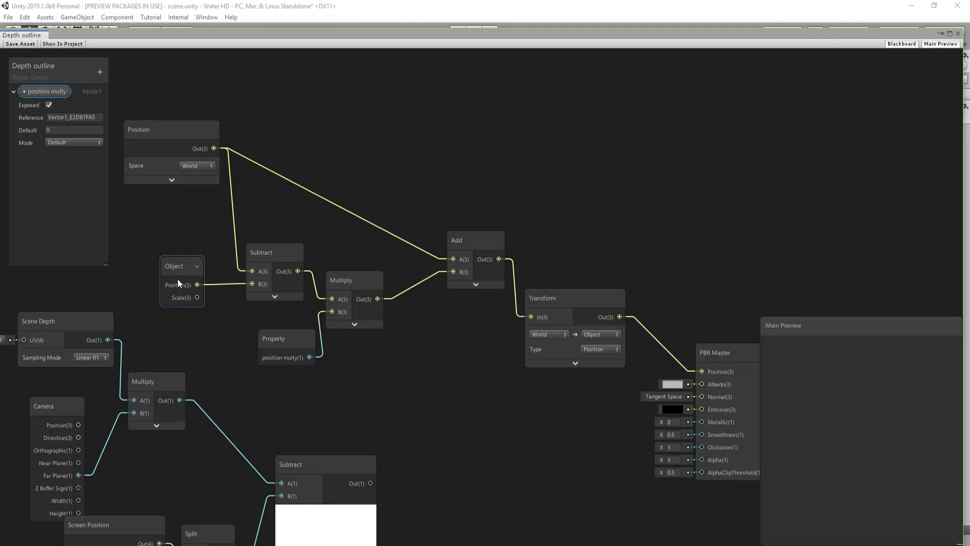
left_click(170, 131)
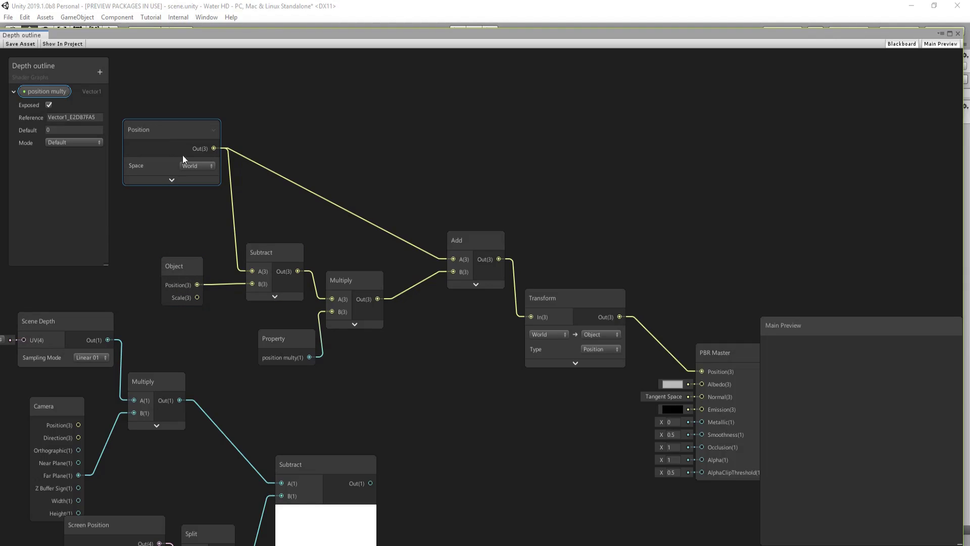
left_click(332, 250)
middle_click_drag(371, 269, 375, 192)
middle_click_drag(451, 312, 420, 254)
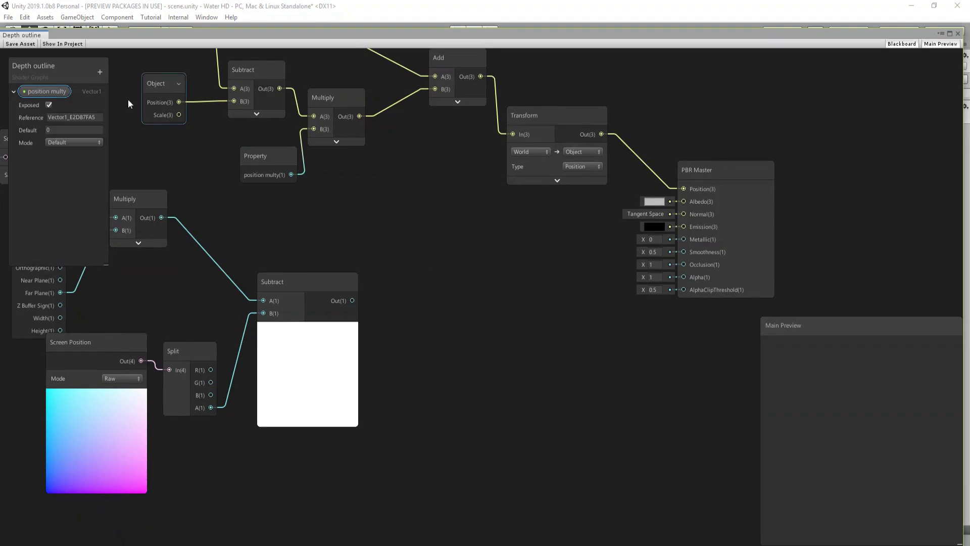
left_click(20, 44)
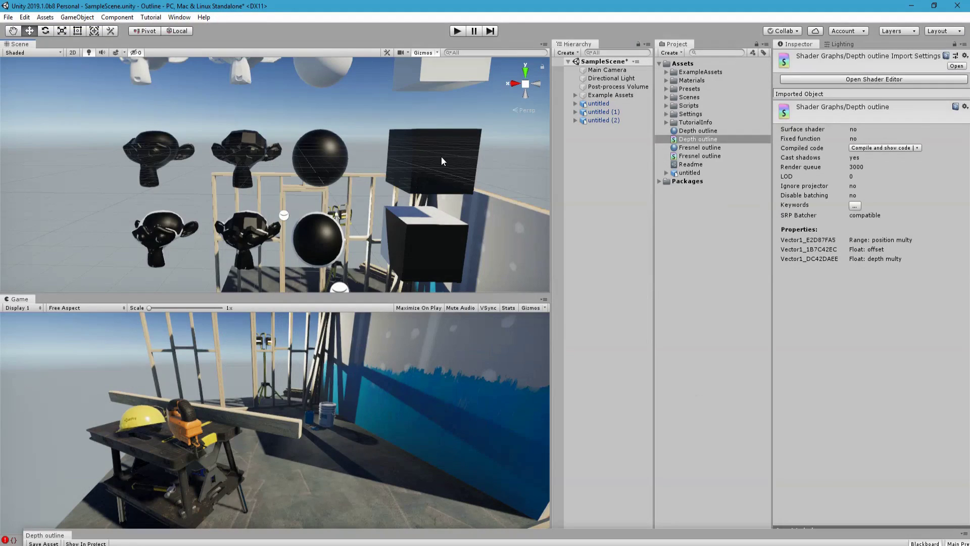
Select the Depth outline material and adjust its position multy slider in the Inspector.
left_click(698, 130)
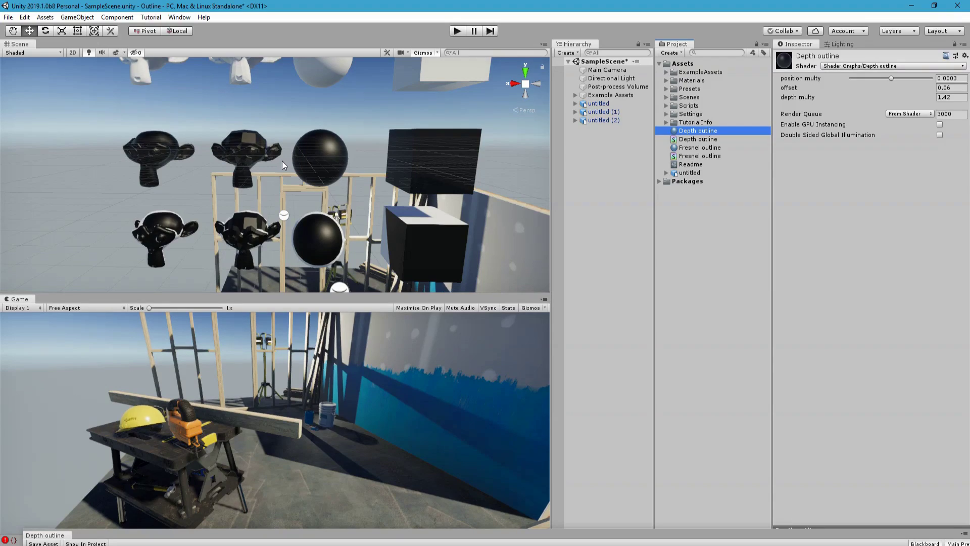
left_click(890, 79)
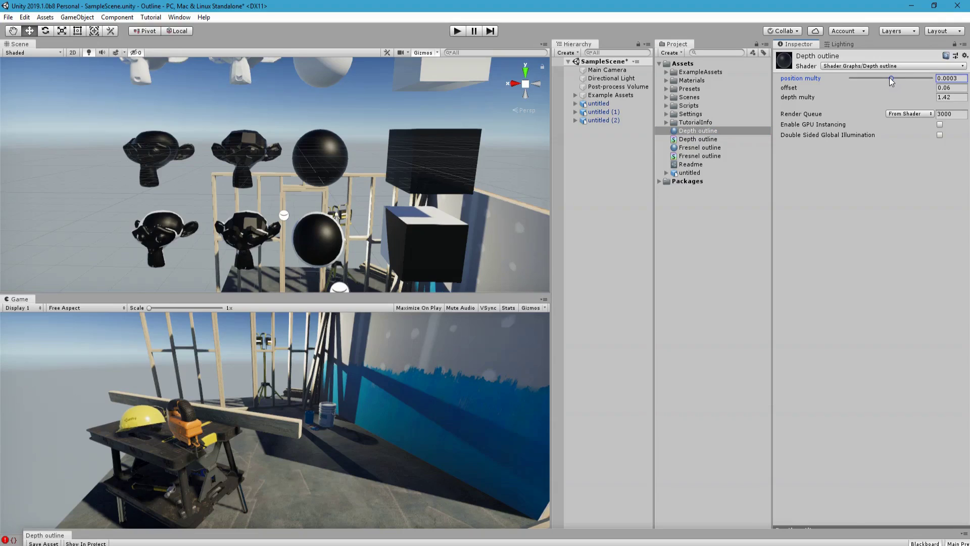
left_click_drag(890, 78, 893, 75)
mouse_move(893, 78)
left_mouse_down()
mouse_move(878, 87)
mouse_move(969, 86)
mouse_move(816, 68)
mouse_move(894, 85)
mouse_move(929, 80)
mouse_move(880, 78)
left_mouse_up()
Widen the position multy Blackboard range to Min -0.2 and Max 0.2.
left_click_drag(229, 536, 185, 84)
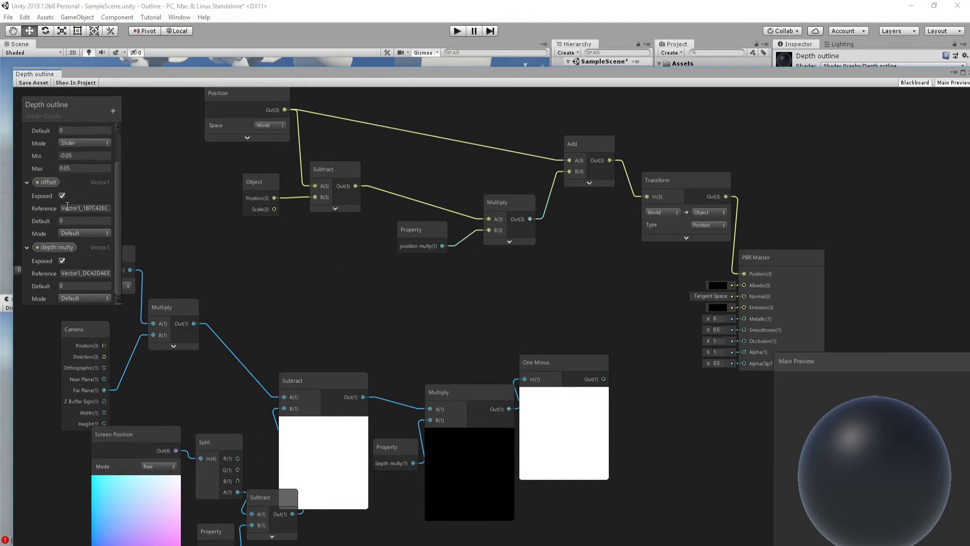
scroll(65, 235, "up", 3)
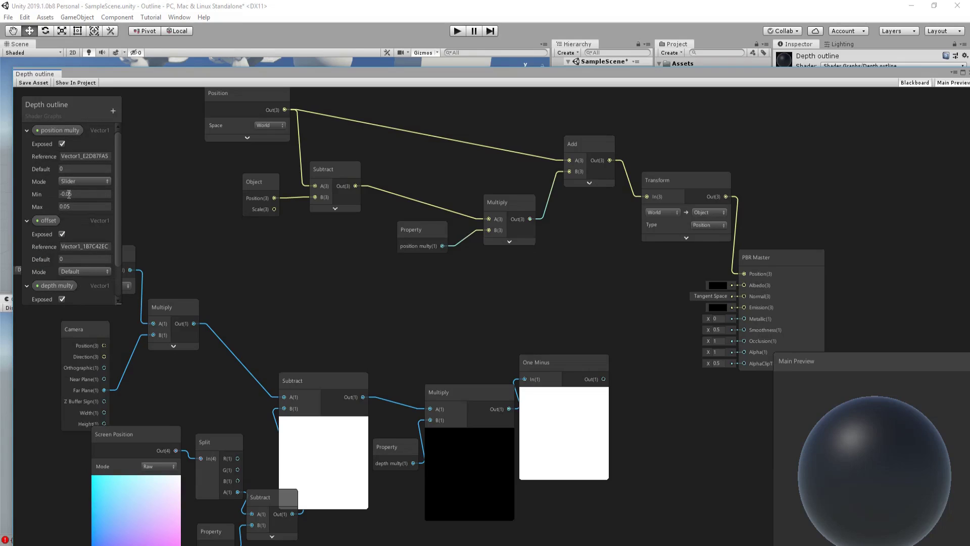
left_click(68, 194)
left_click(71, 193)
type("2")
left_click(69, 206)
left_click(68, 206)
left_click(274, 98)
double_click(284, 75)
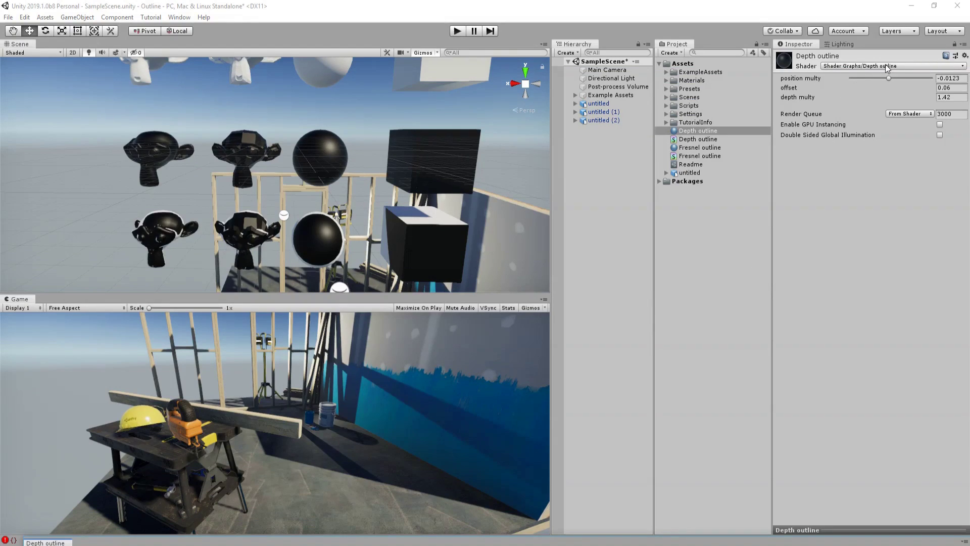
Set the material's position multy to -0.09 and bring the shader graph back up.
mouse_move(889, 78)
left_mouse_down()
mouse_move(925, 79)
mouse_move(712, 65)
mouse_move(889, 78)
mouse_move(750, 71)
mouse_move(873, 83)
left_mouse_up()
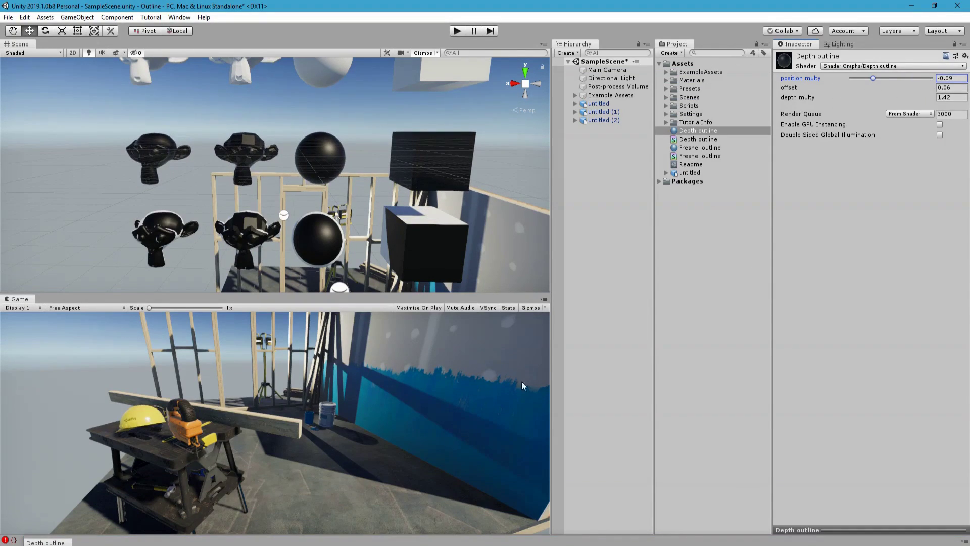
left_click(401, 539)
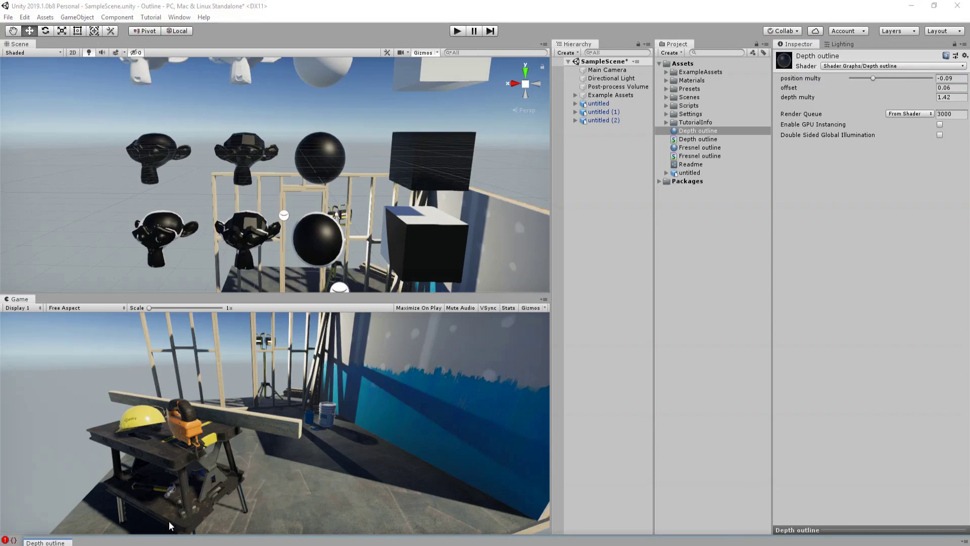
left_click(154, 543)
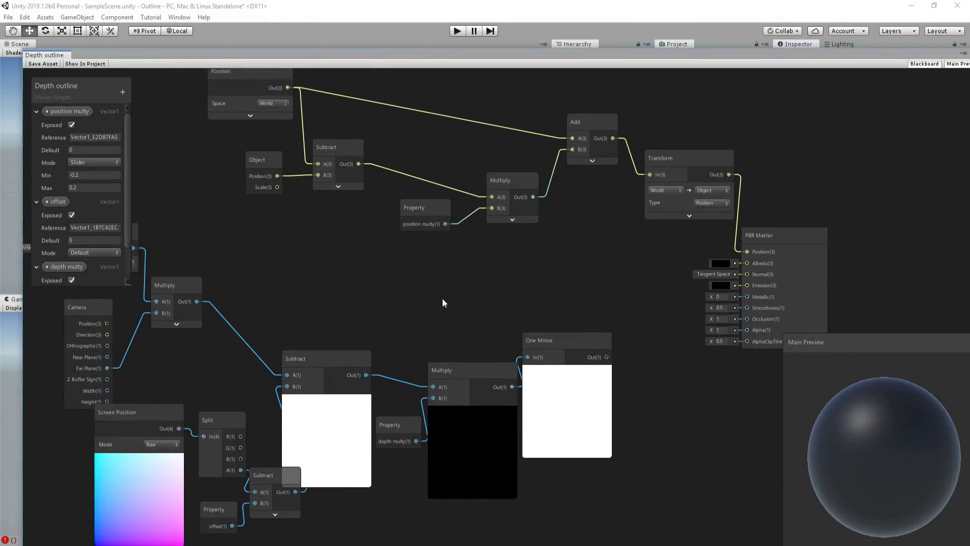
Wire One Minus into PBR Master Albedo, then raise position multy to 0.2.
left_click_drag(486, 327, 626, 233)
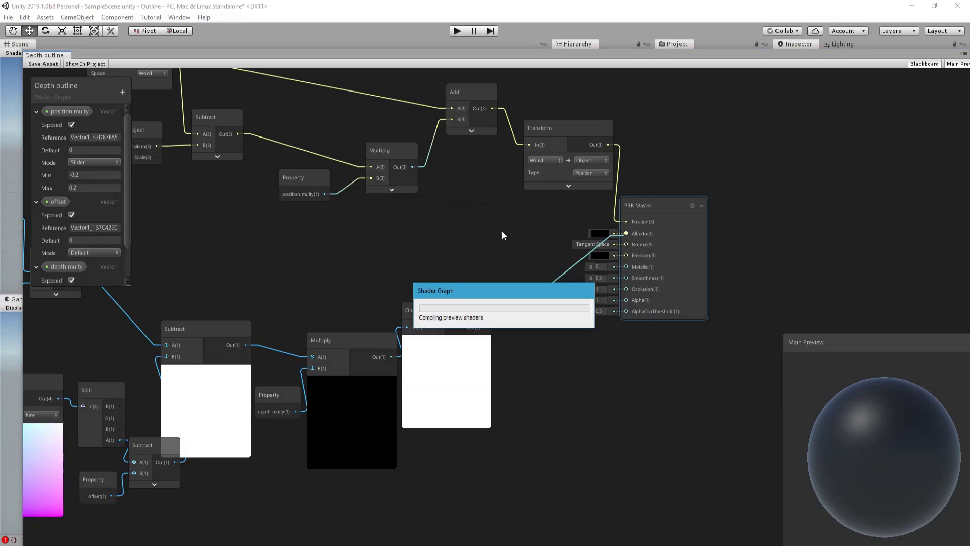
left_click(189, 52)
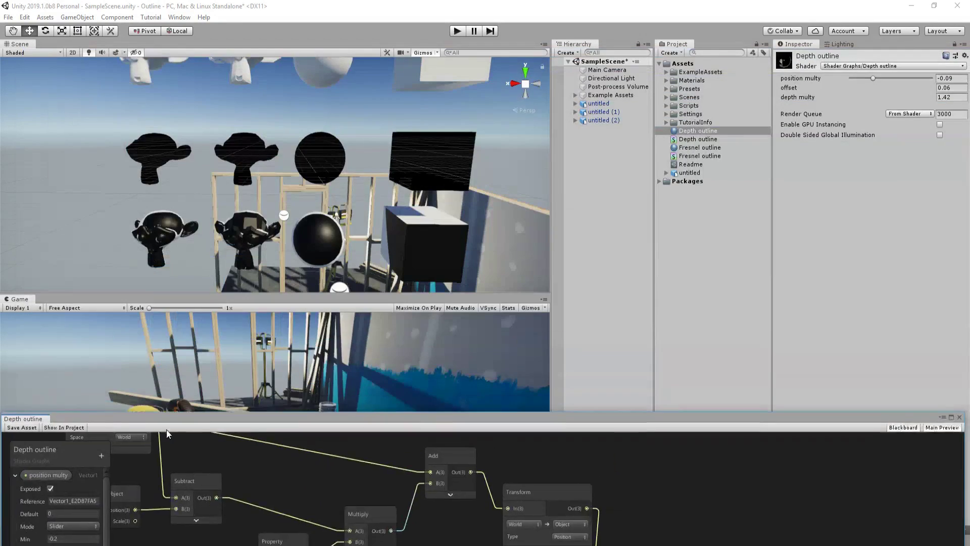
left_click_drag(873, 78, 968, 82)
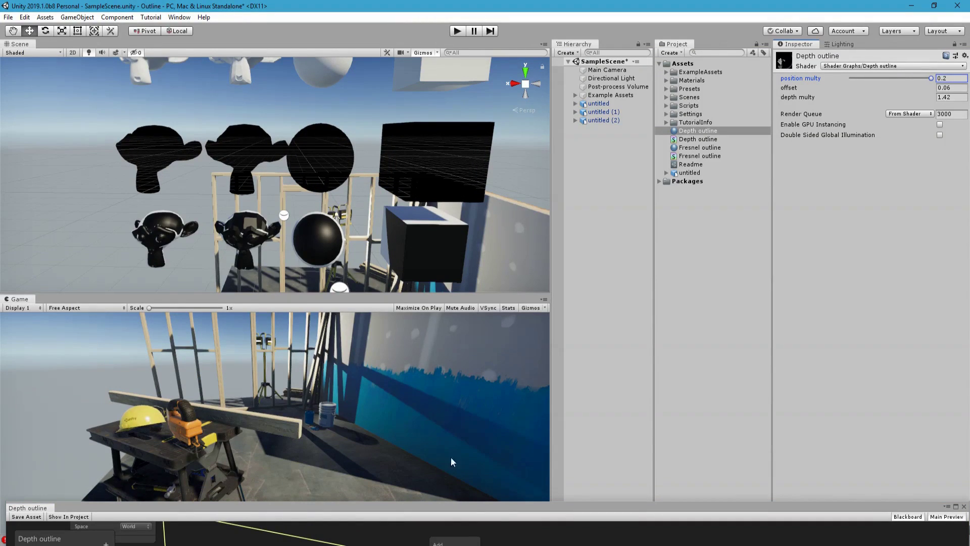
Set depth multy to 1 and offset to -0.43 on the Depth outline material.
left_click_drag(507, 504, 460, 505)
left_click(956, 97)
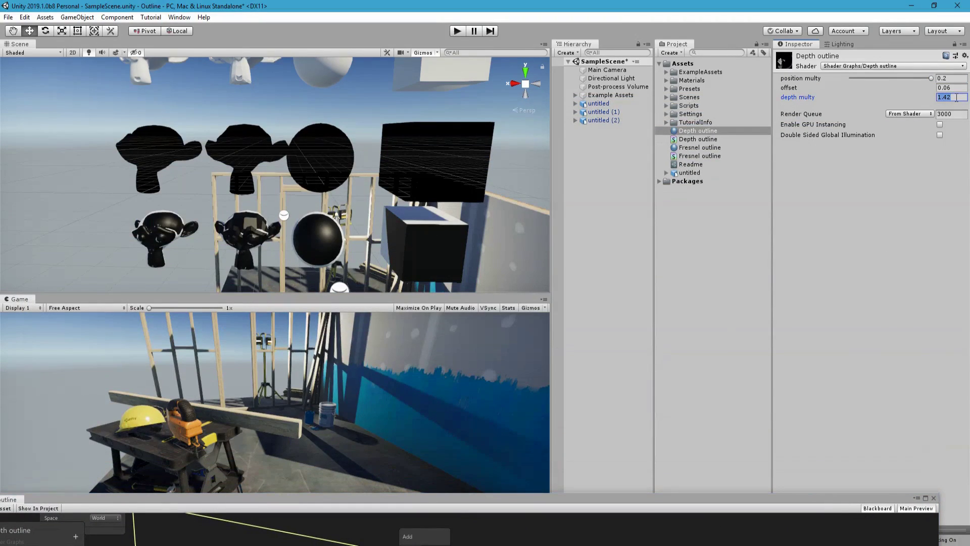
type("1")
left_click(916, 89)
mouse_move(917, 86)
left_mouse_down()
mouse_move(889, 90)
mouse_move(906, 83)
left_mouse_up()
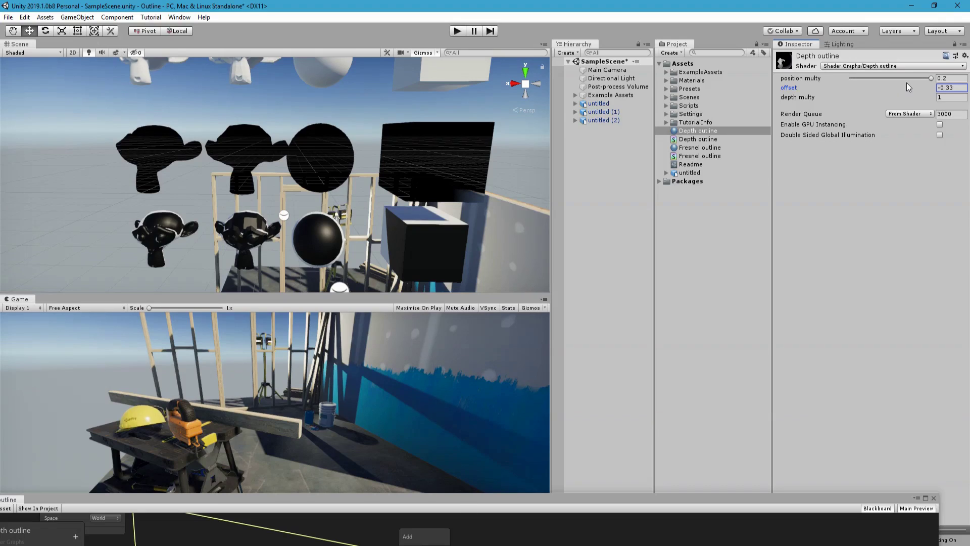
left_click_drag(906, 82, 906, 84)
left_click_drag(554, 504, 576, 121)
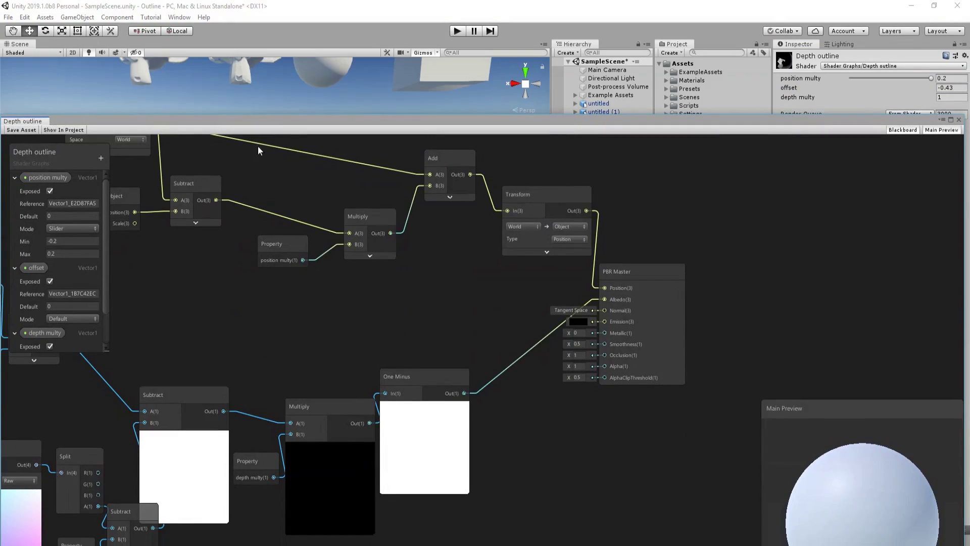
Set the PBR Master surface to Opaque, save, and retune offset to 1.01.
left_click(670, 272)
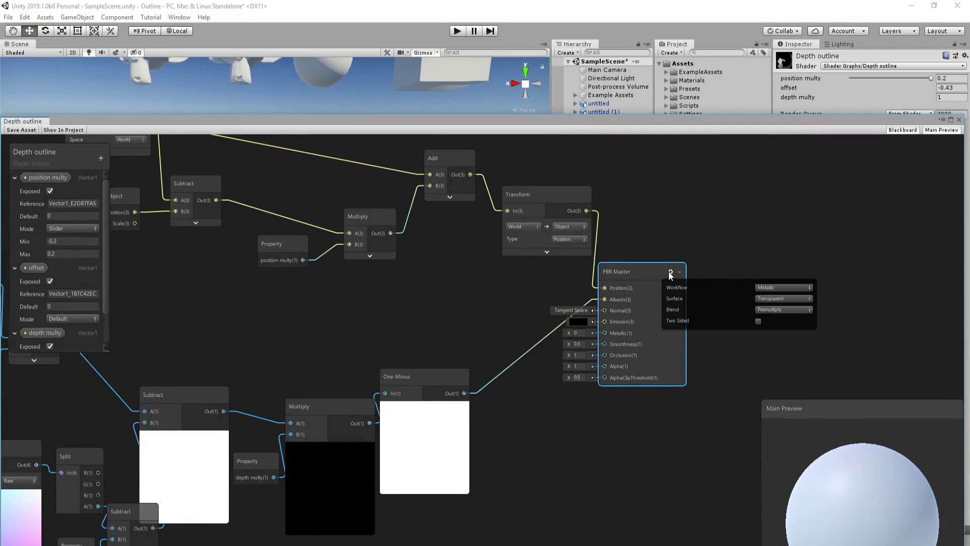
left_click(763, 297)
left_click(764, 307)
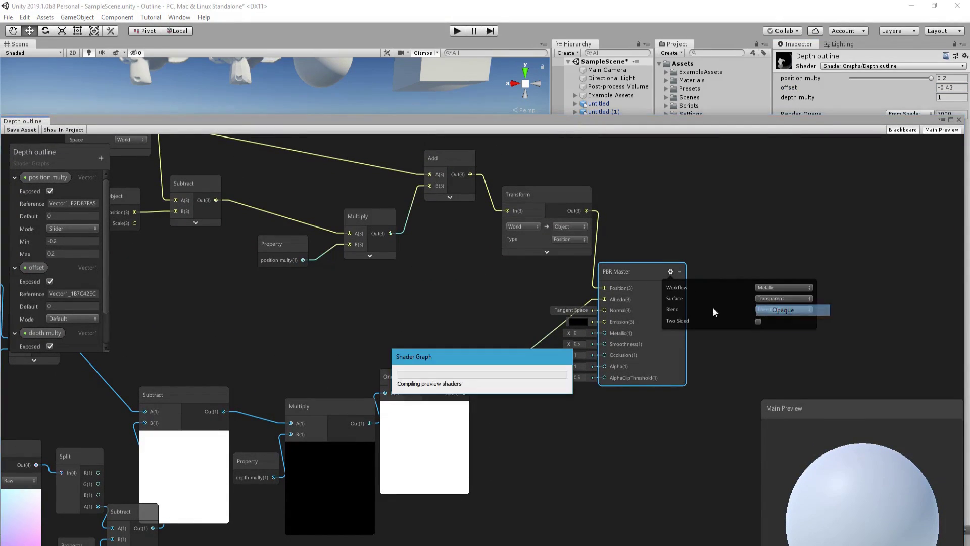
left_click(25, 131)
left_click_drag(247, 119, 217, 532)
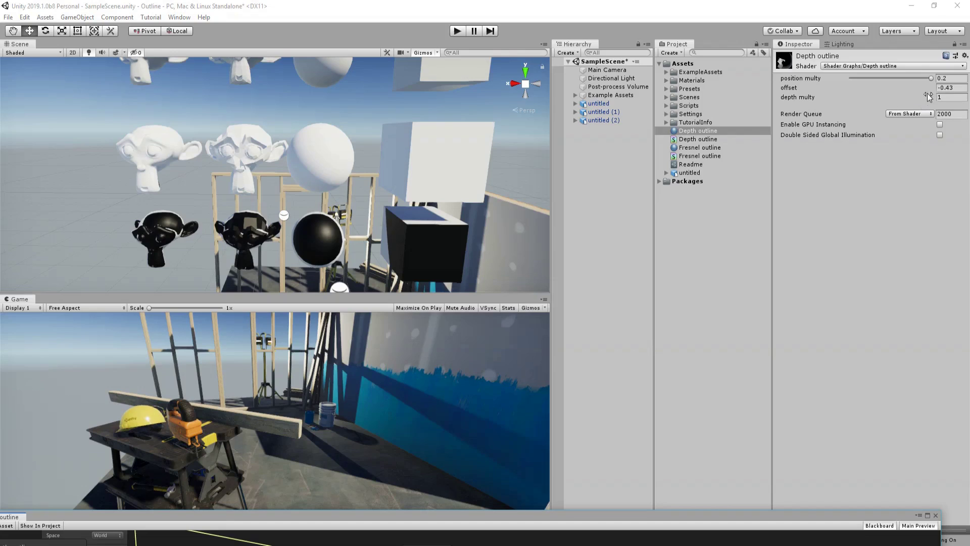
mouse_move(939, 88)
left_mouse_down()
mouse_move(912, 94)
mouse_move(957, 90)
mouse_move(928, 97)
mouse_move(893, 79)
mouse_move(968, 81)
left_mouse_up()
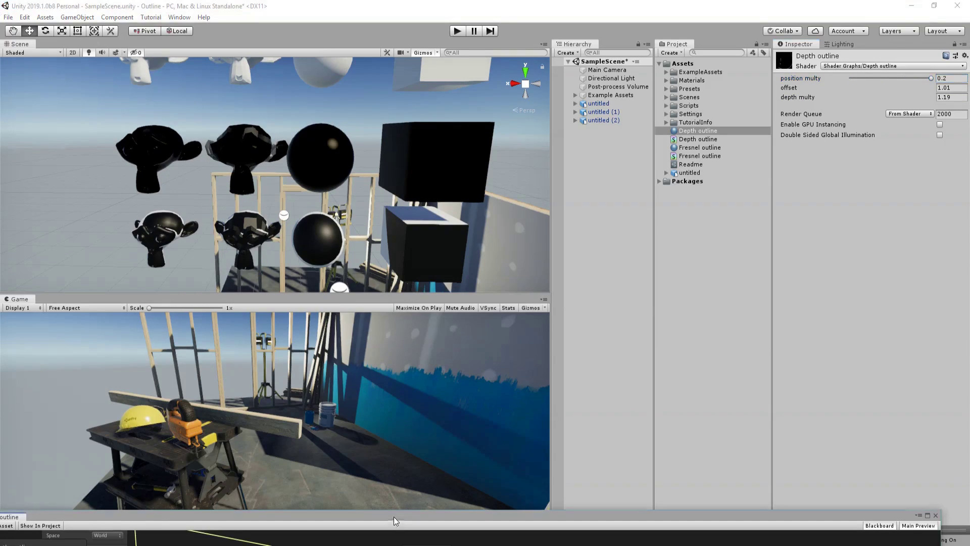
Widen the position multy range to Min -1 and Max 1 in the Blackboard.
left_click_drag(400, 512, 424, 81)
left_click(73, 203)
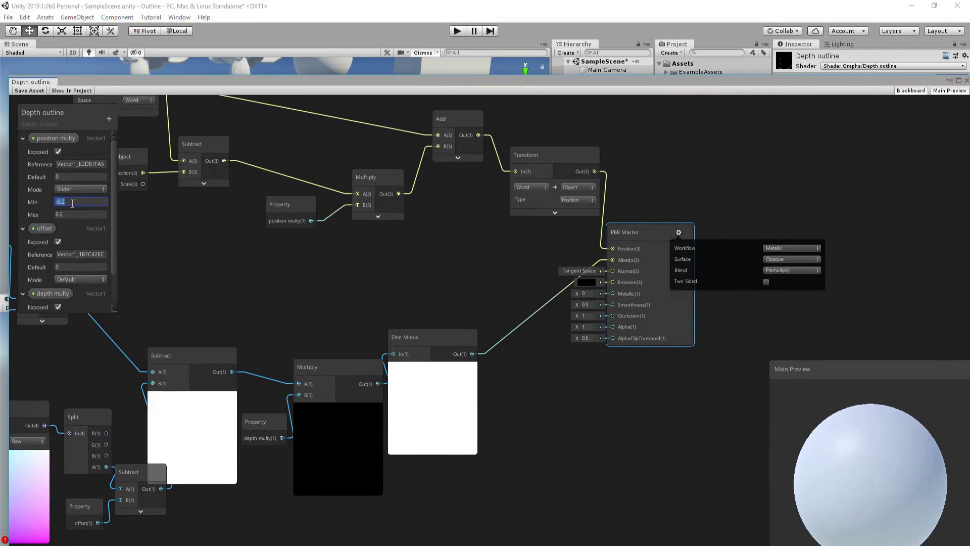
type("-1")
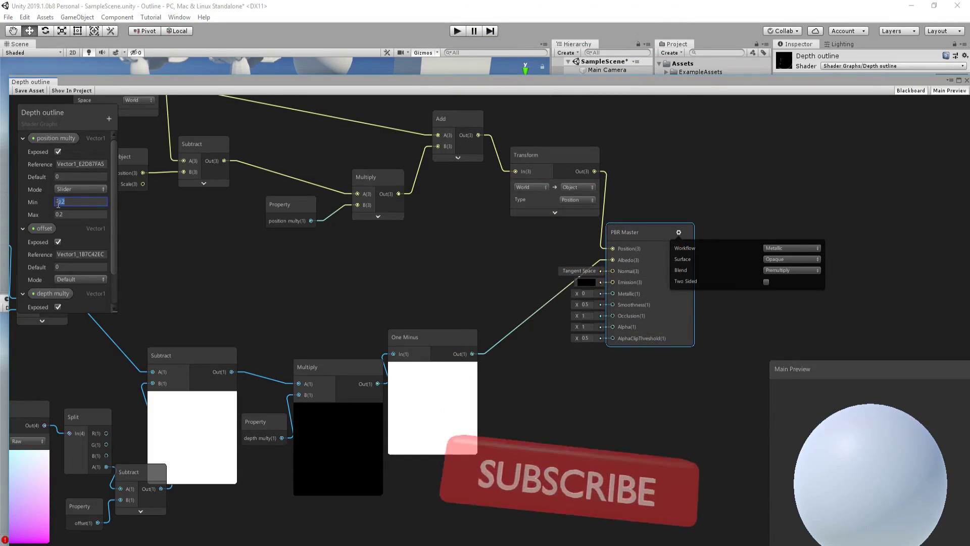
left_click(66, 213)
type("1")
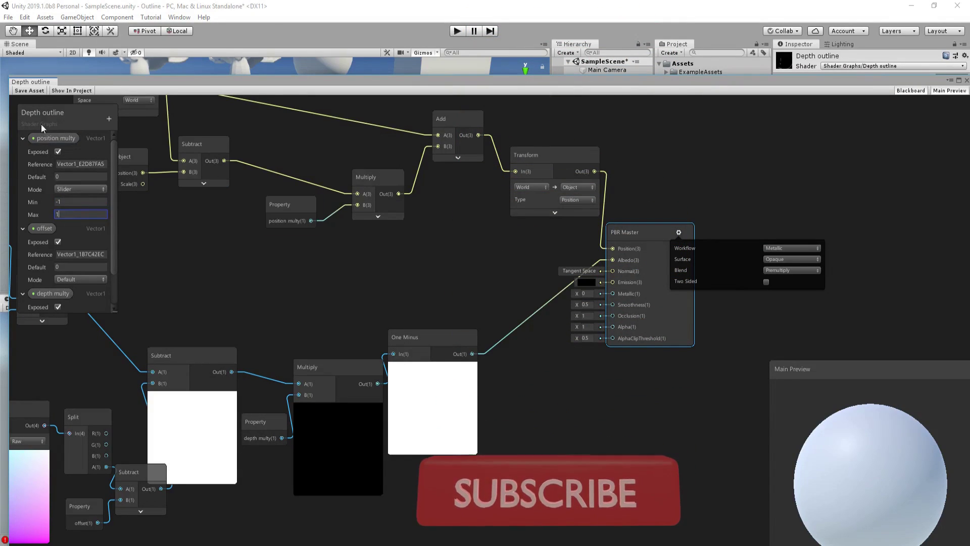
key("Return")
left_click_drag(238, 82, 256, 545)
Set the material to depth multy 1, offset 0 and position multy -0.12.
left_click_drag(899, 78, 921, 85)
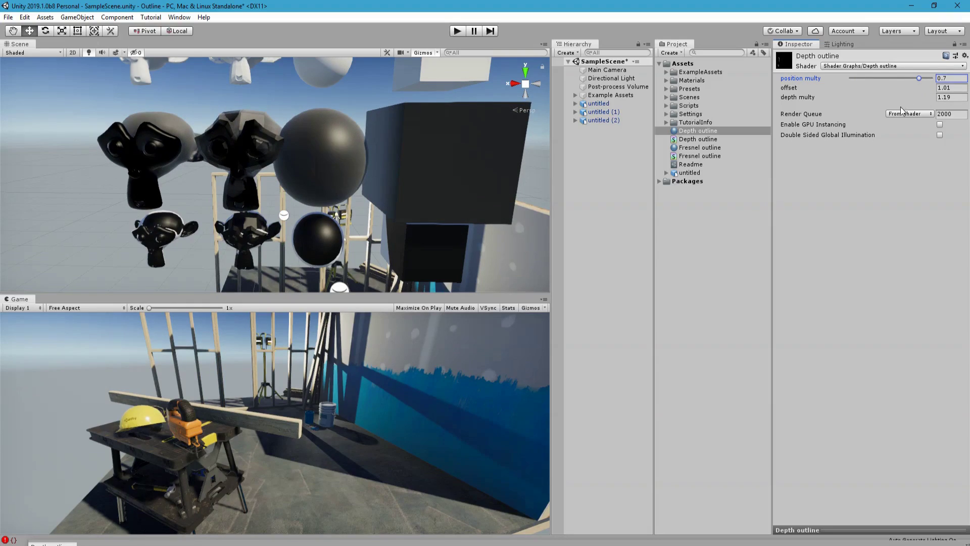
left_click_drag(917, 98, 895, 98)
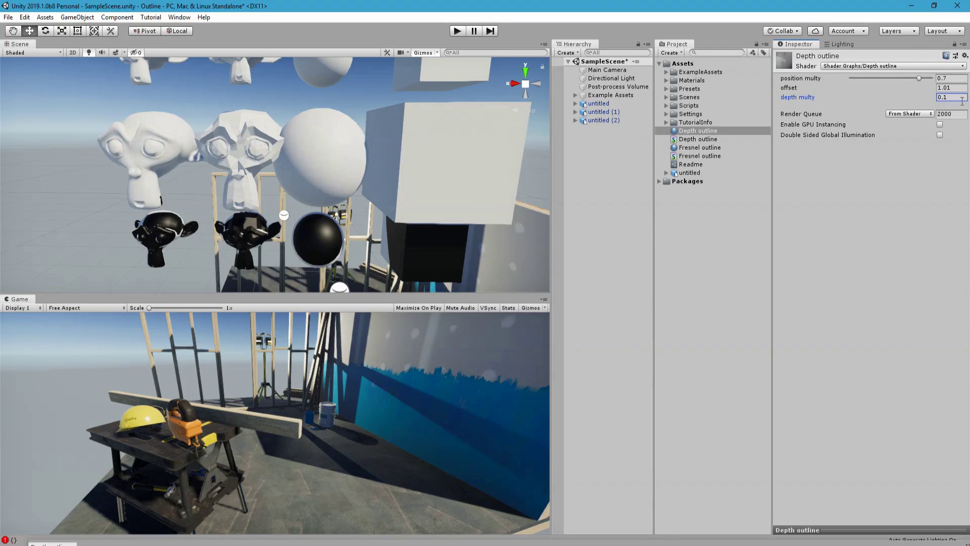
left_click(963, 100)
type("1")
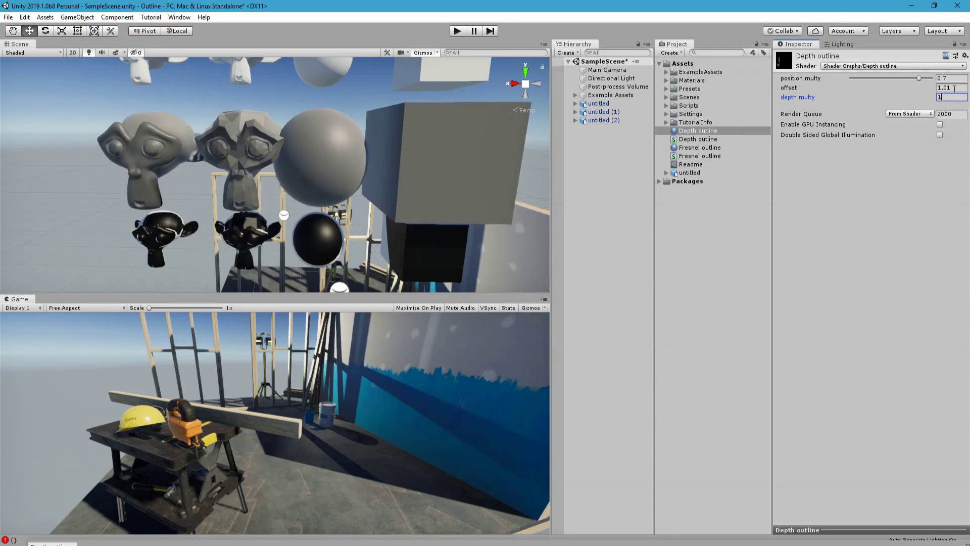
left_click(955, 87)
type("0")
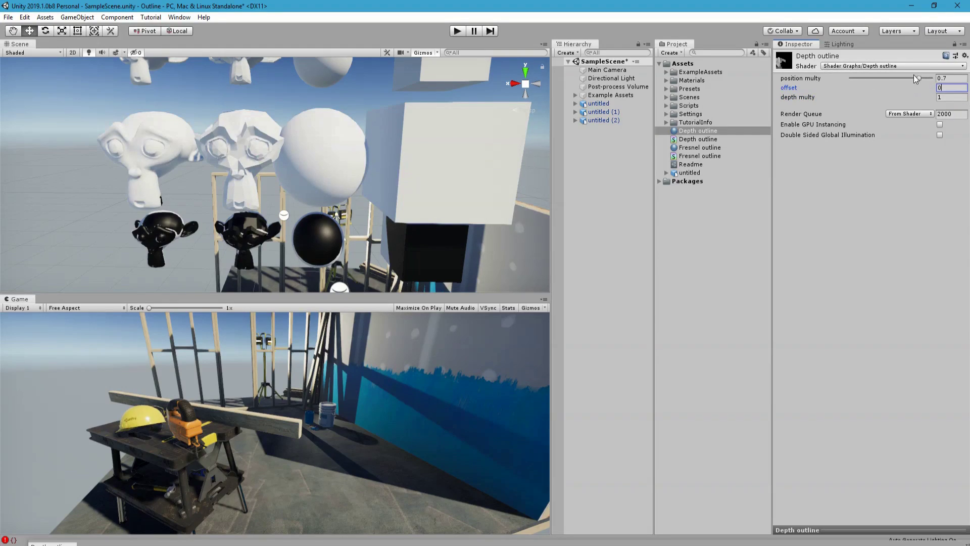
left_click_drag(919, 79, 887, 76)
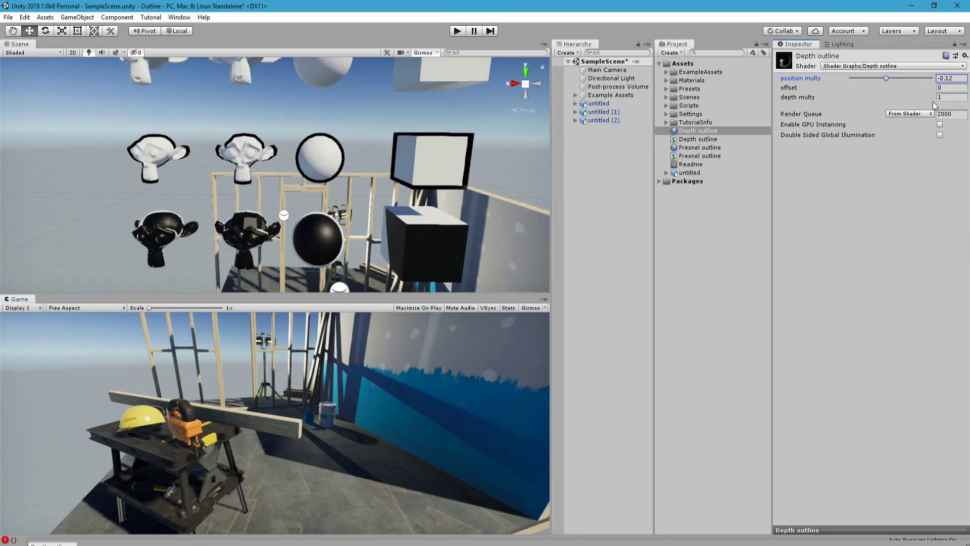
Move the outlined Cube down and forward to Y -1.22, Z -8.66.
mouse_move(432, 116)
right_mouse_down()
mouse_move(452, 108)
mouse_move(438, 109)
right_mouse_up()
right_click_drag(365, 107, 262, 127)
left_click(263, 130)
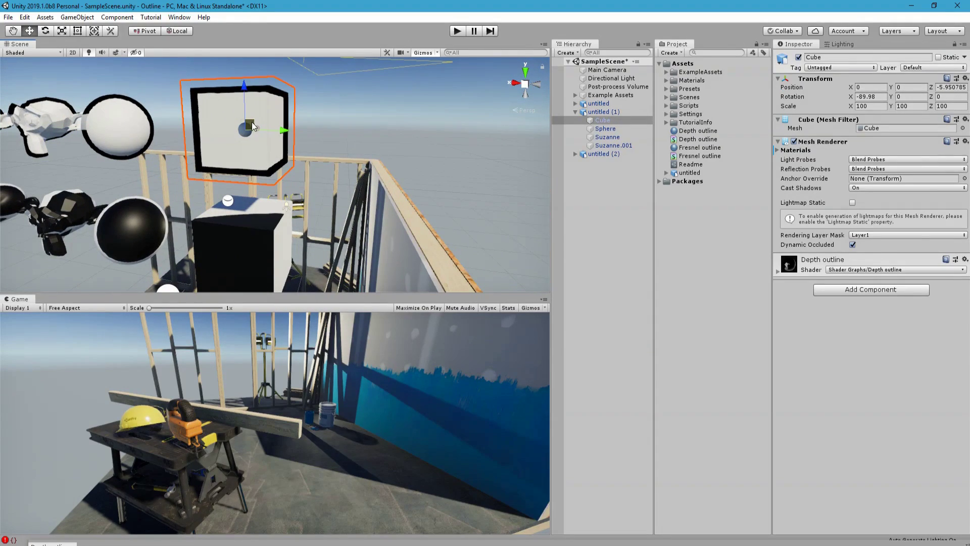
left_click_drag(251, 122, 356, 178)
scroll(420, 232, "up", 5)
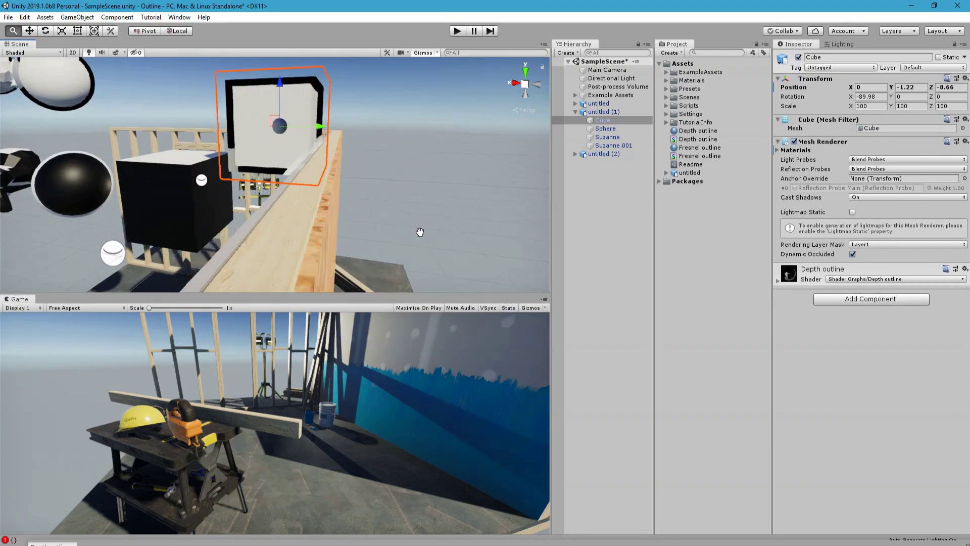
left_click(435, 188)
Frame and orbit around the repositioned Cube, then select untitled (2).
mouse_move(435, 188)
right_mouse_down()
mouse_move(433, 169)
mouse_move(416, 182)
mouse_move(428, 185)
right_mouse_up()
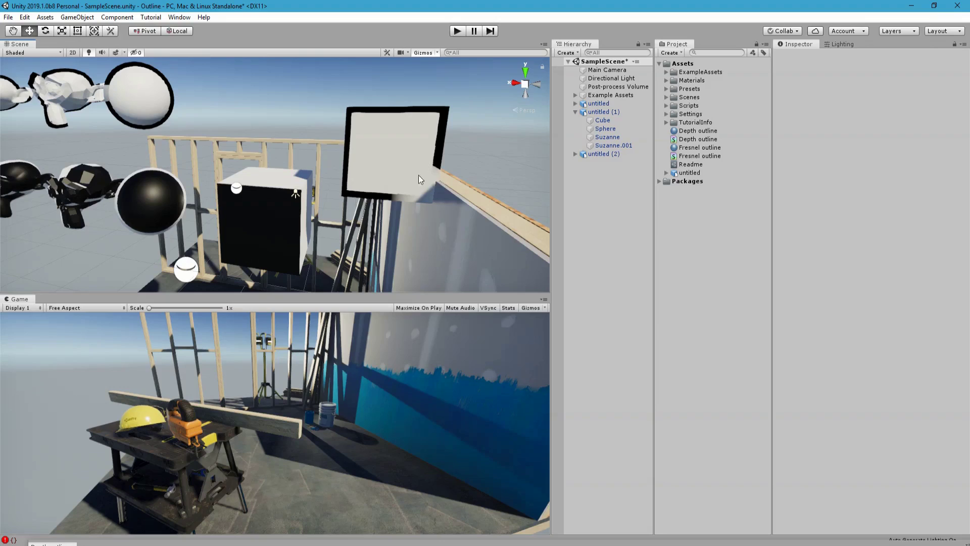
left_click(382, 152)
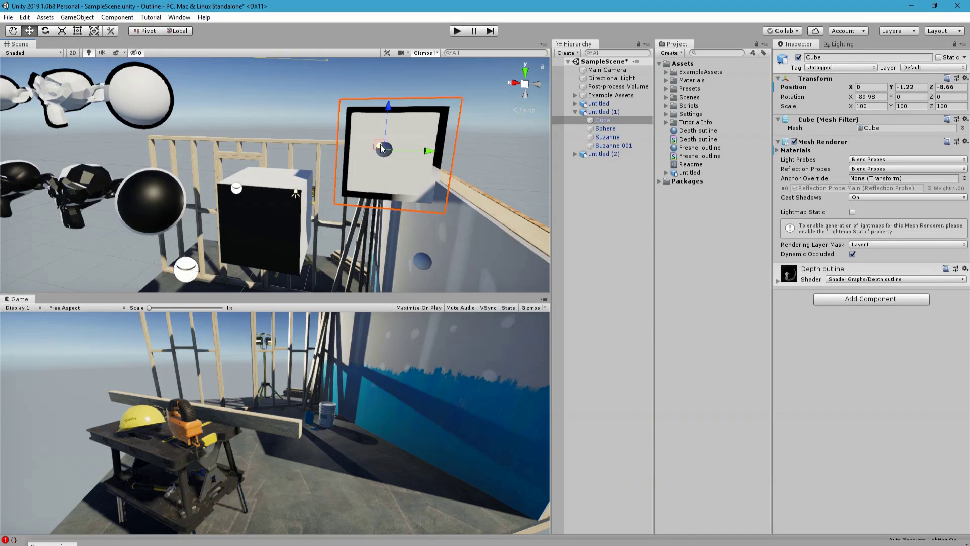
left_click_drag(256, 103, 262, 111, "alt")
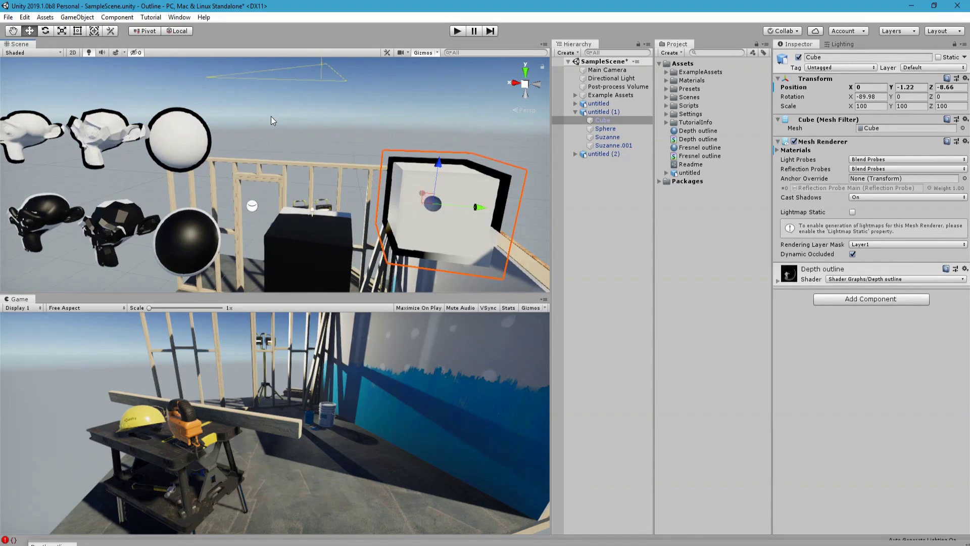
left_click(271, 116)
key("ctrl+z")
key("f")
left_click_drag(331, 141, 404, 137, "alt")
left_click(416, 135)
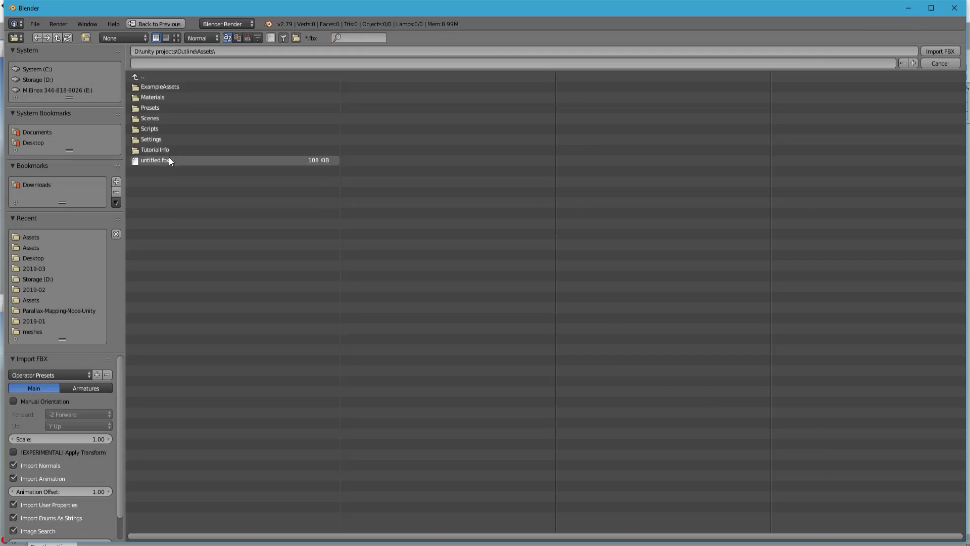
Import untitled.fbx and flip the normals of the cube.
left_click(169, 159)
double_click(168, 159)
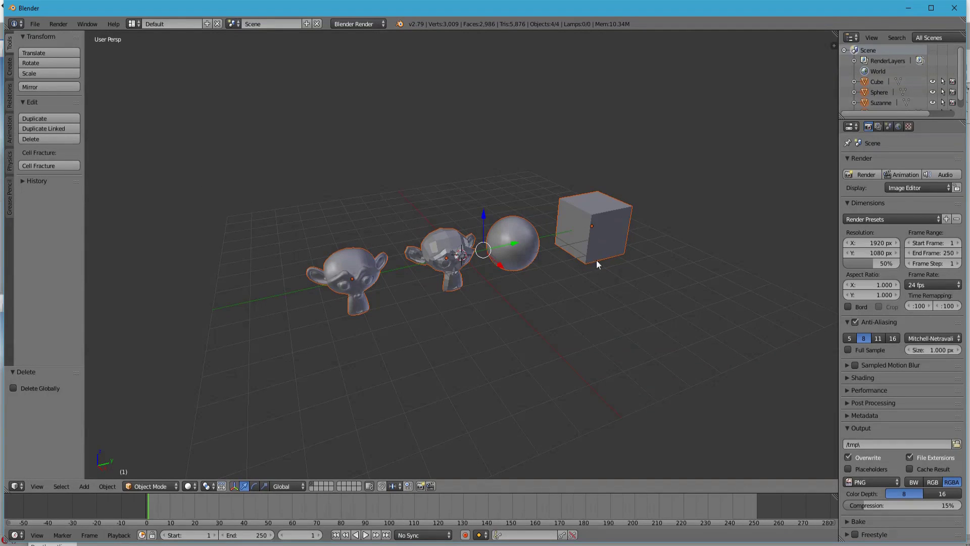
left_click(588, 239)
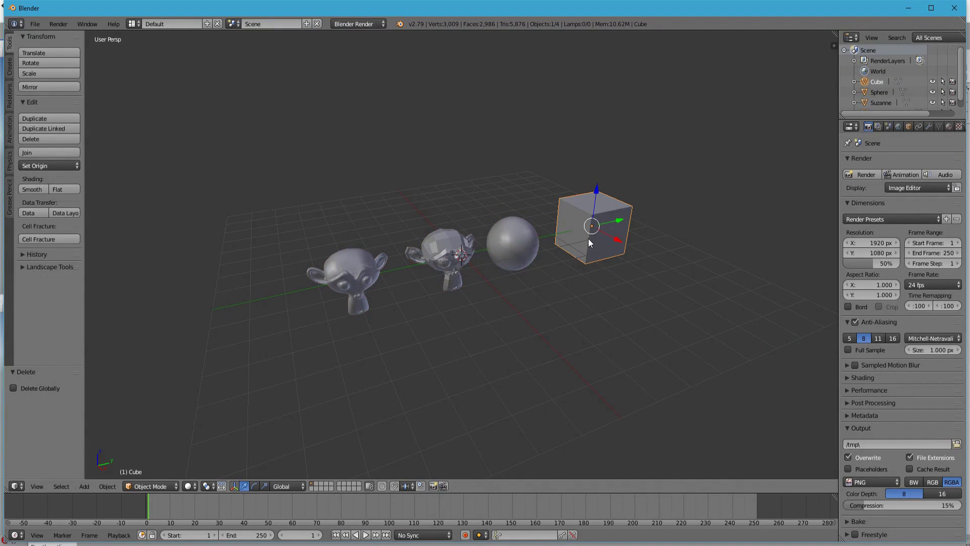
key("Tab")
left_click(635, 230)
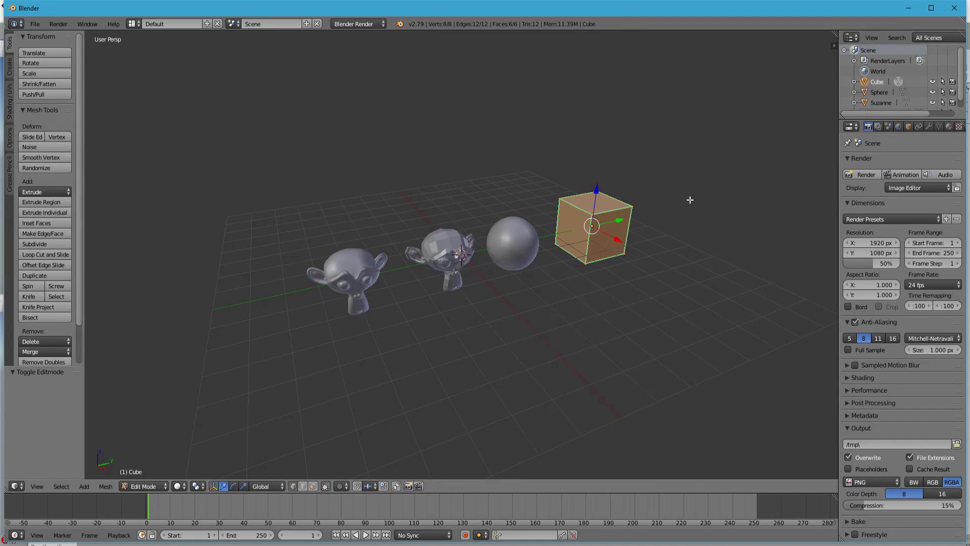
key("a")
key("a")
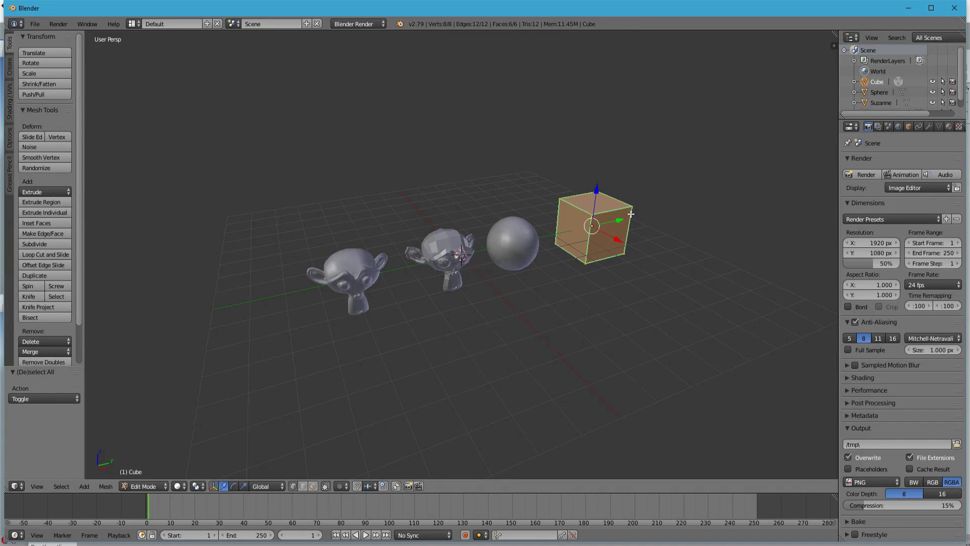
key("ctrl+f")
left_click(632, 214)
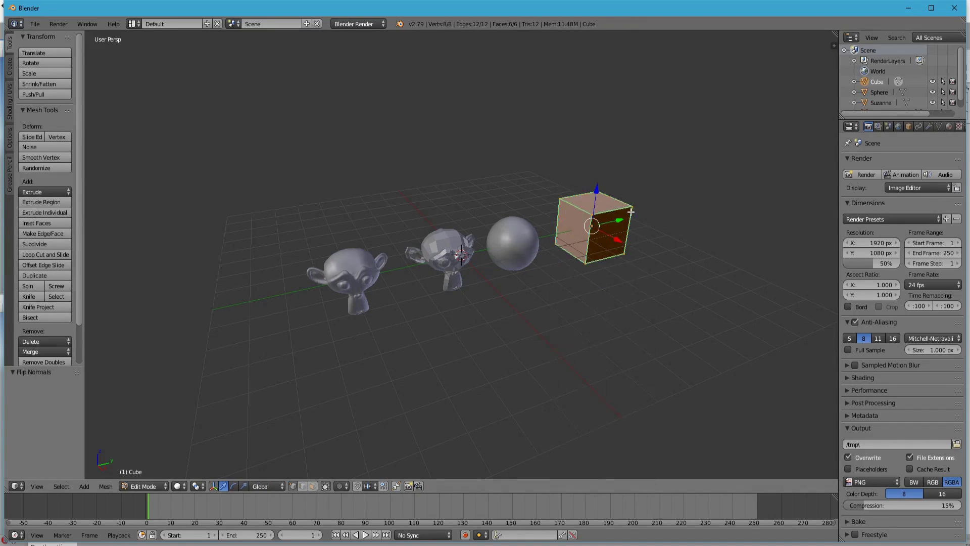
key("Tab")
left_click(551, 217)
Flip the normals of the sphere in Edit Mode.
right_click(510, 242)
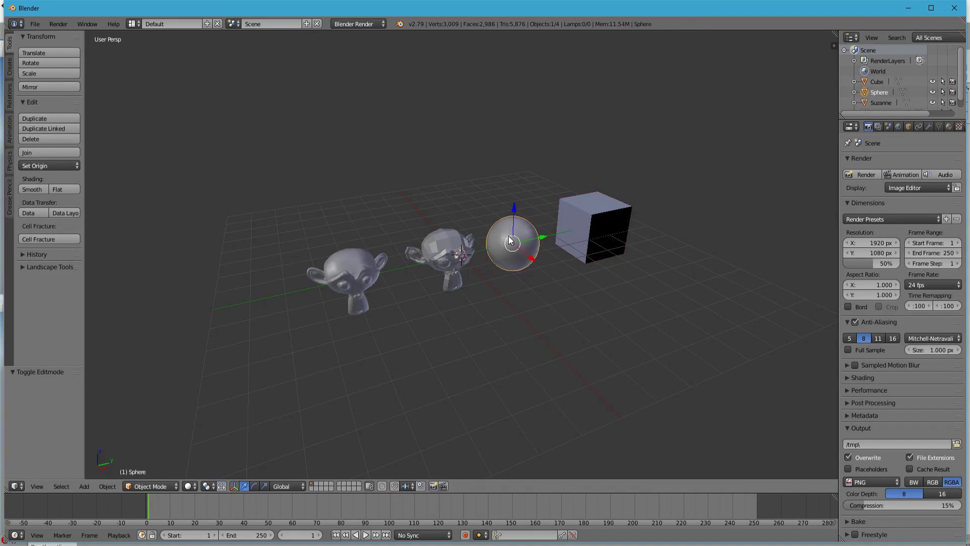
key("Tab")
left_click(636, 224)
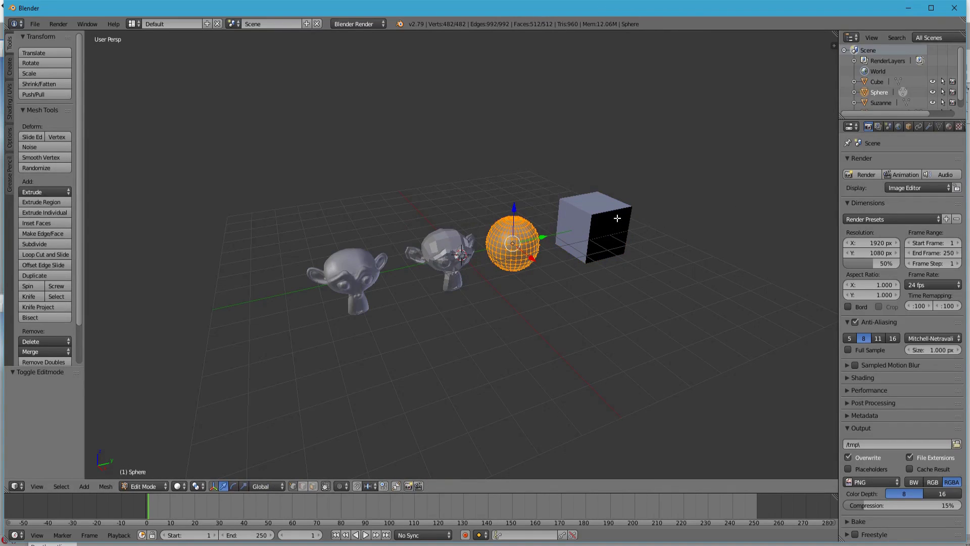
key("w")
left_click(581, 371)
key("Tab")
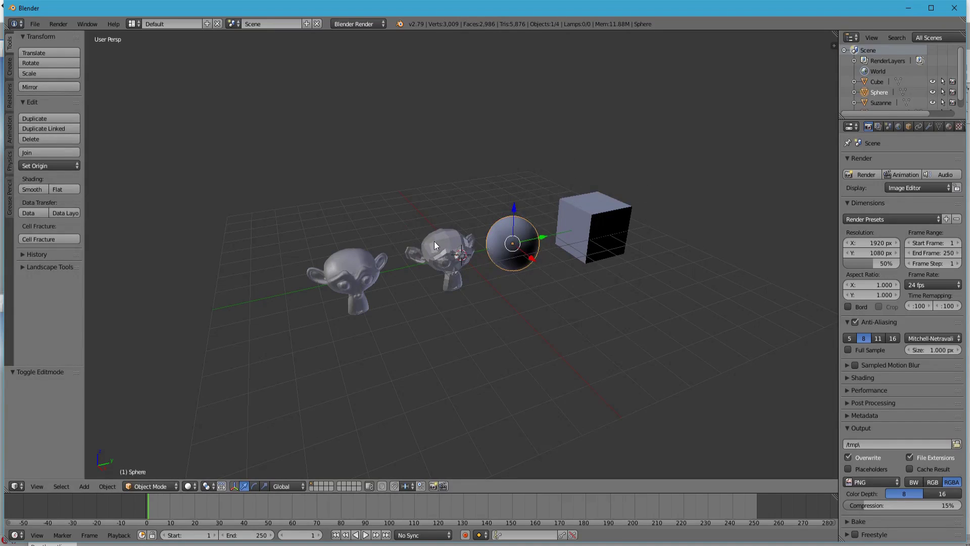
Flip the normals of the Suzanne head next to the sphere.
right_click(436, 246)
key("Tab")
left_click(525, 232)
key("w")
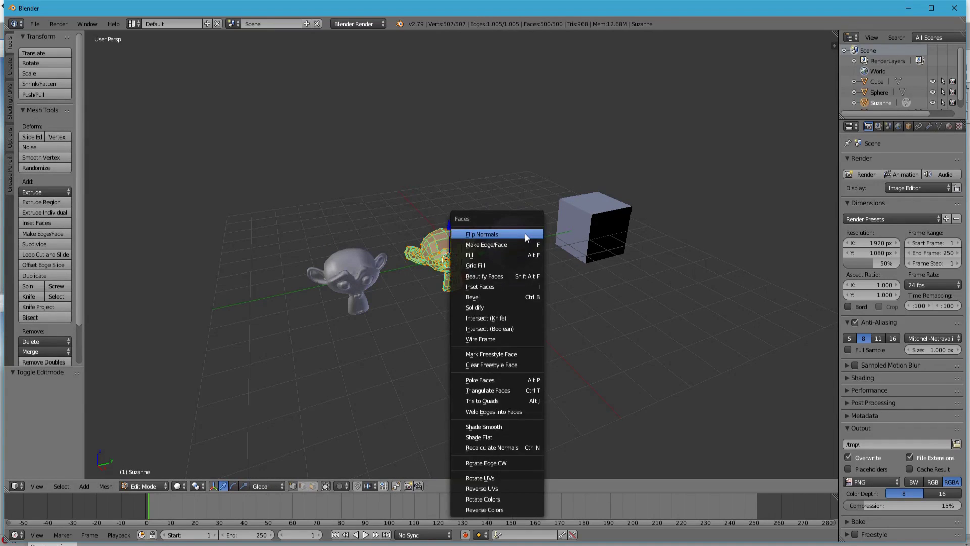
left_click(524, 231)
key("Tab")
Flip the normals of the leftmost head, Suzanne.001.
right_click(355, 273)
key("Tab")
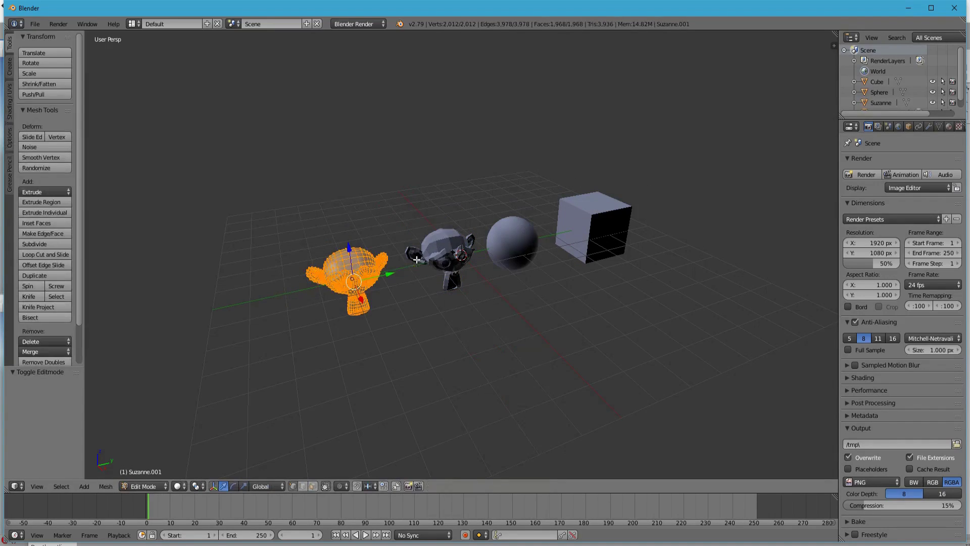
key("w")
left_click(416, 258)
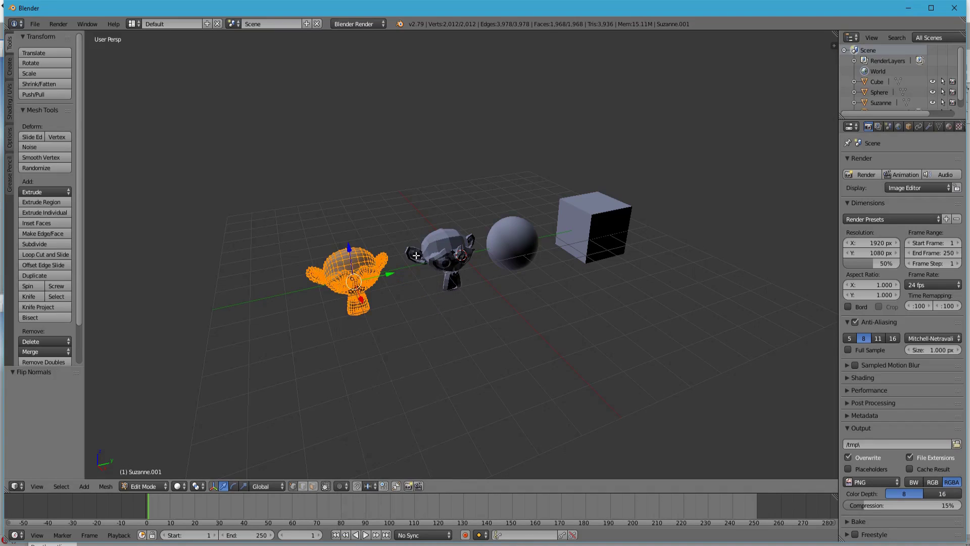
key("ctrl+Tab")
left_click(338, 259)
Export all objects as flipped.fbx into the Unity project's Assets folder.
key("a")
key("a")
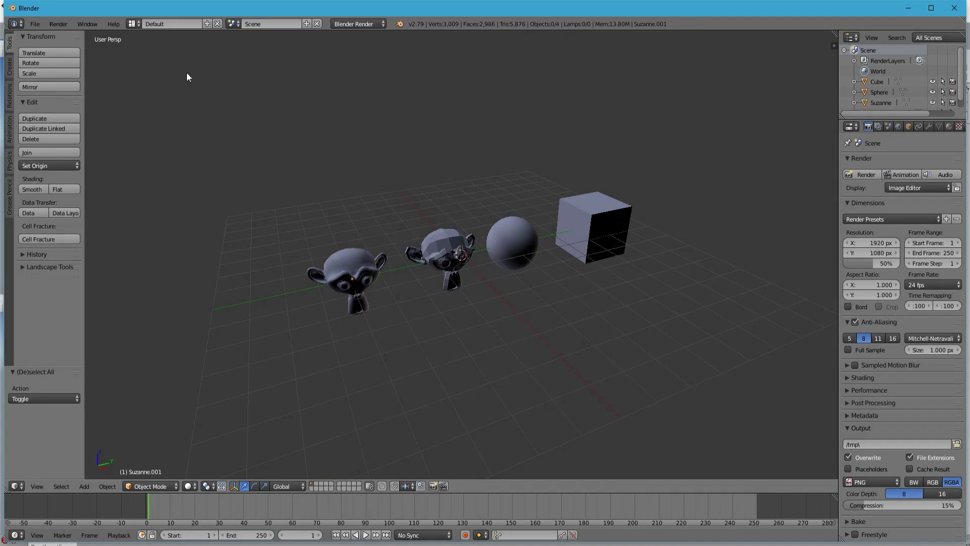
left_click(35, 25)
mouse_move(89, 238)
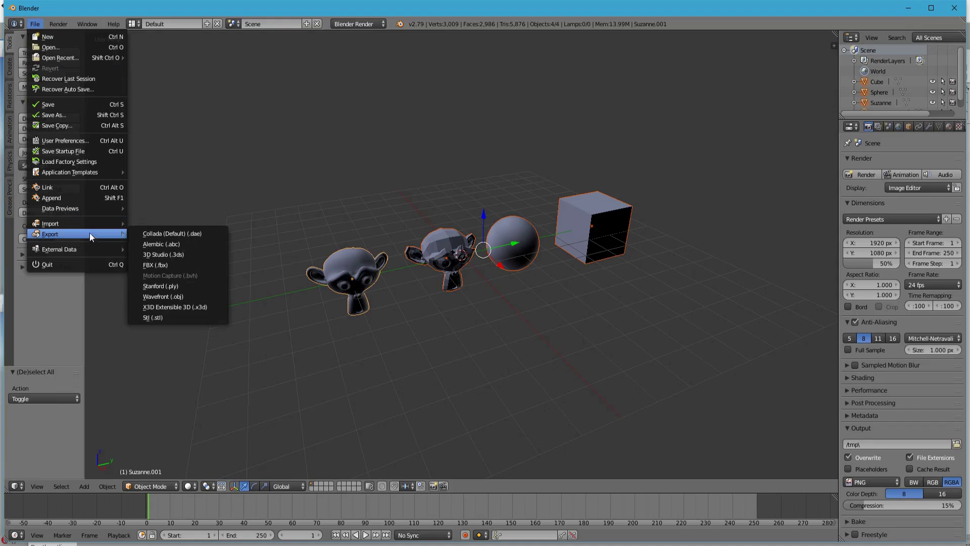
left_click(148, 266)
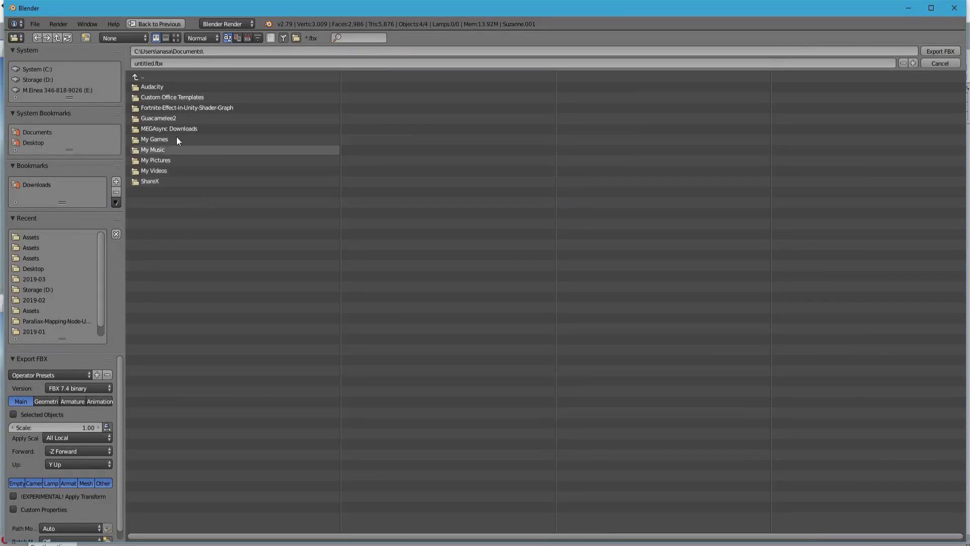
left_click(35, 239)
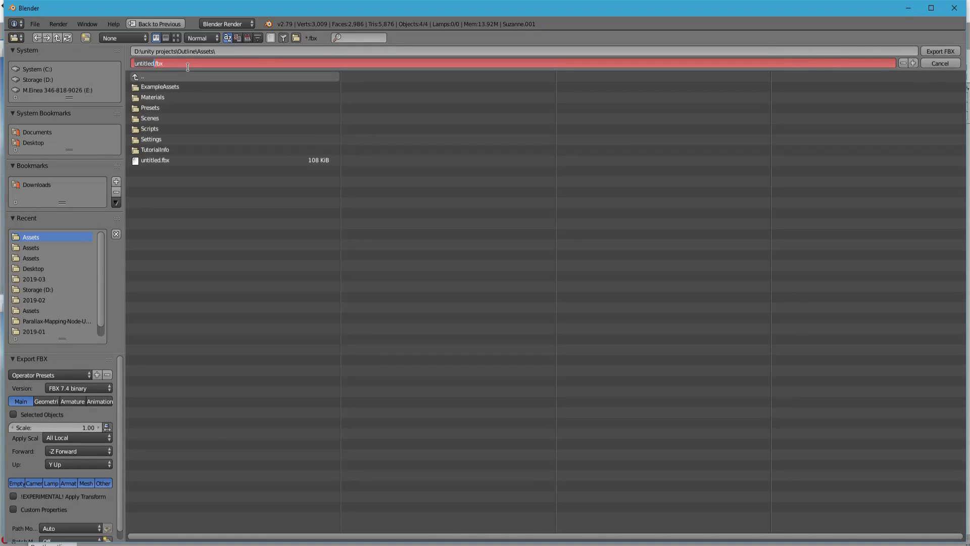
type("flipped")
key("Return")
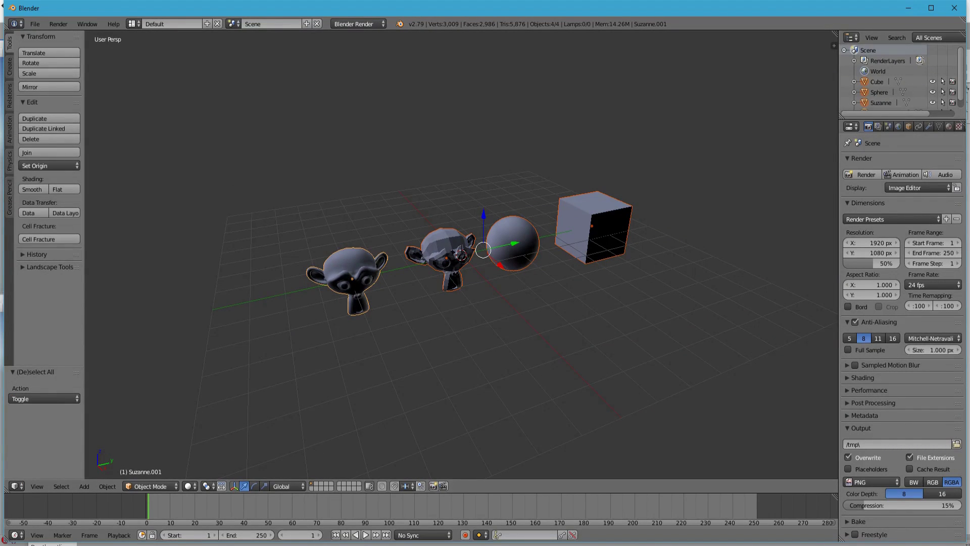
Place the flipped model in the scene and paste untitled (2)'s Transform values onto it.
left_click(186, 544)
left_click(149, 529)
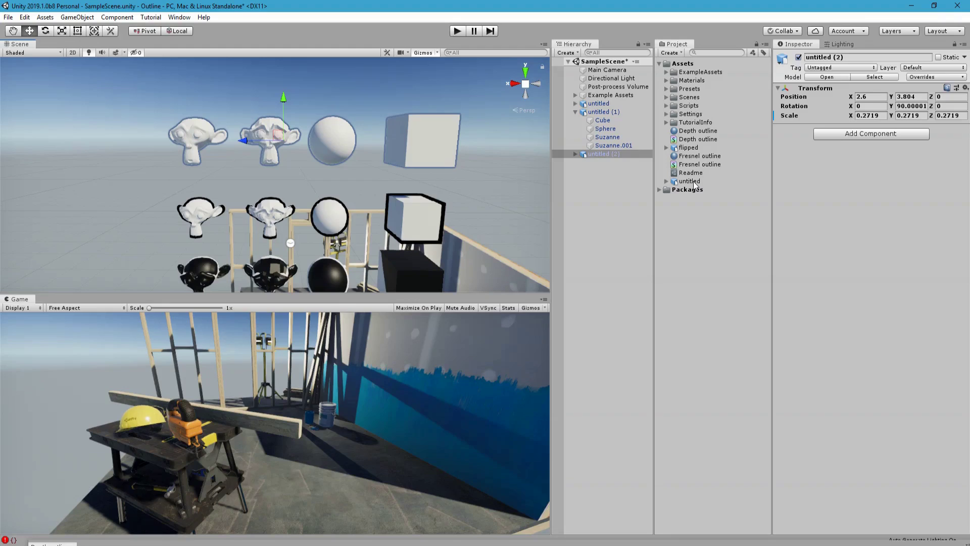
left_click_drag(688, 148, 614, 172)
left_click(607, 151)
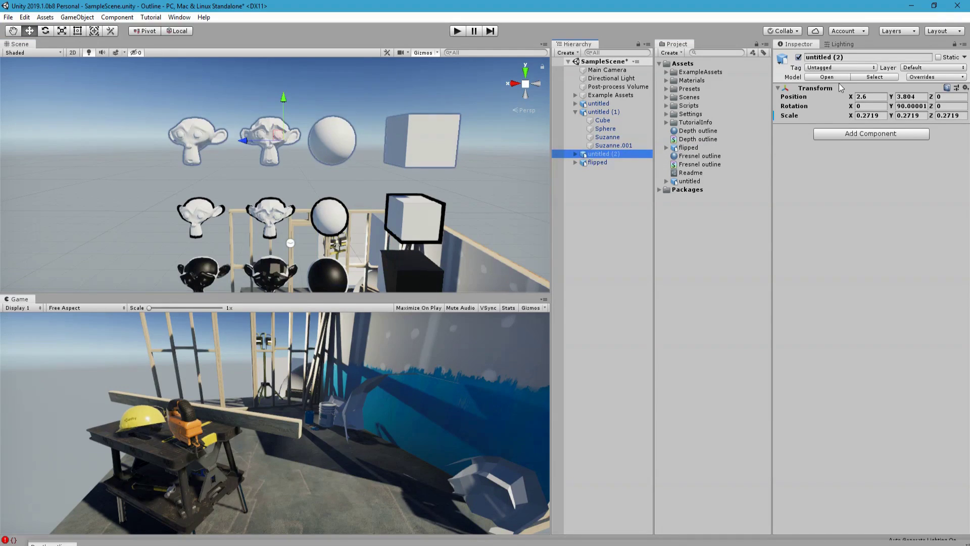
right_click(839, 87)
left_click(851, 144)
left_click(605, 162)
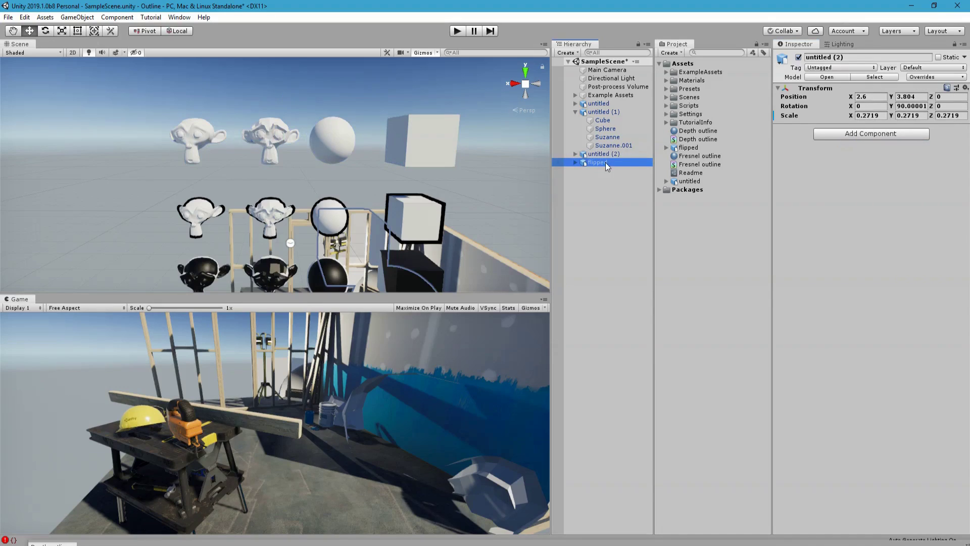
right_click(825, 88)
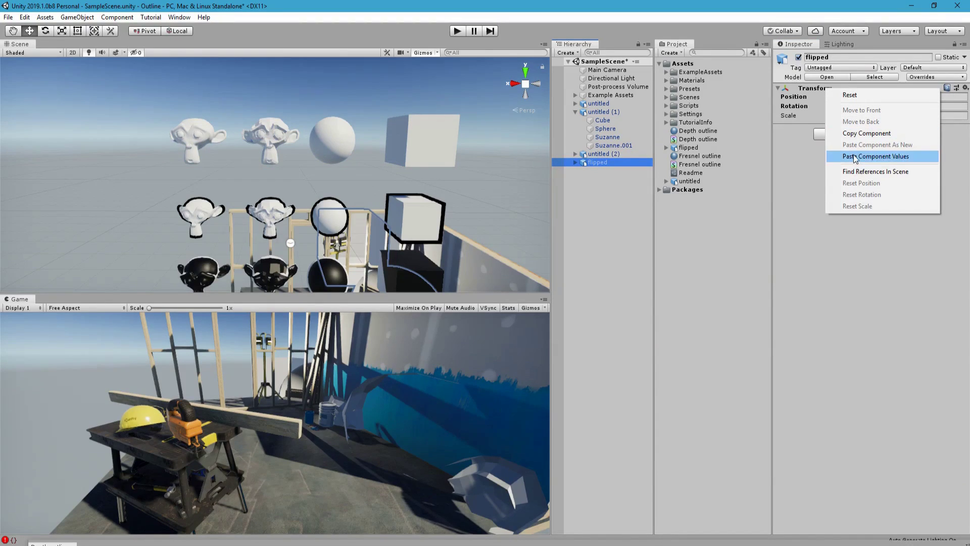
left_click(856, 157)
left_click(323, 125)
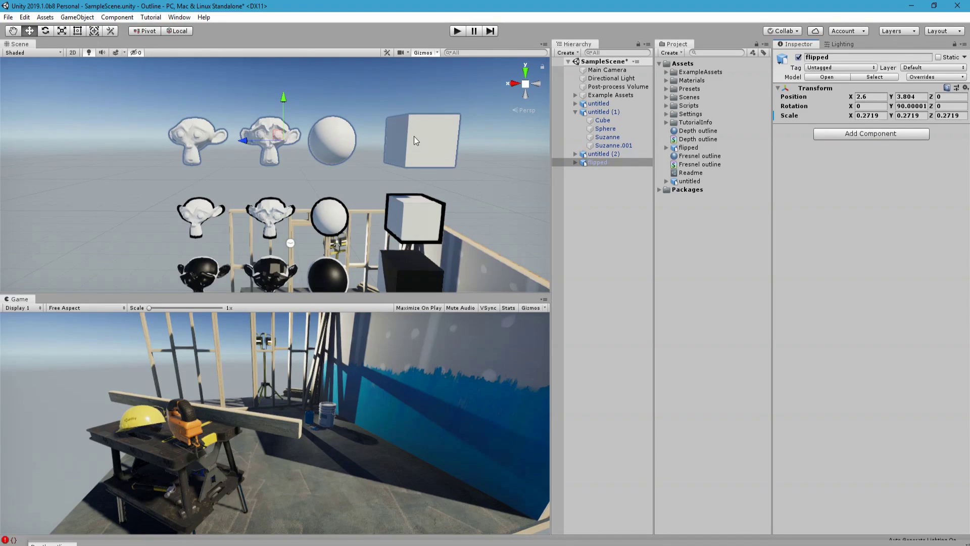
Scale the four meshes under flipped up slightly to 108.83.
left_click(574, 162)
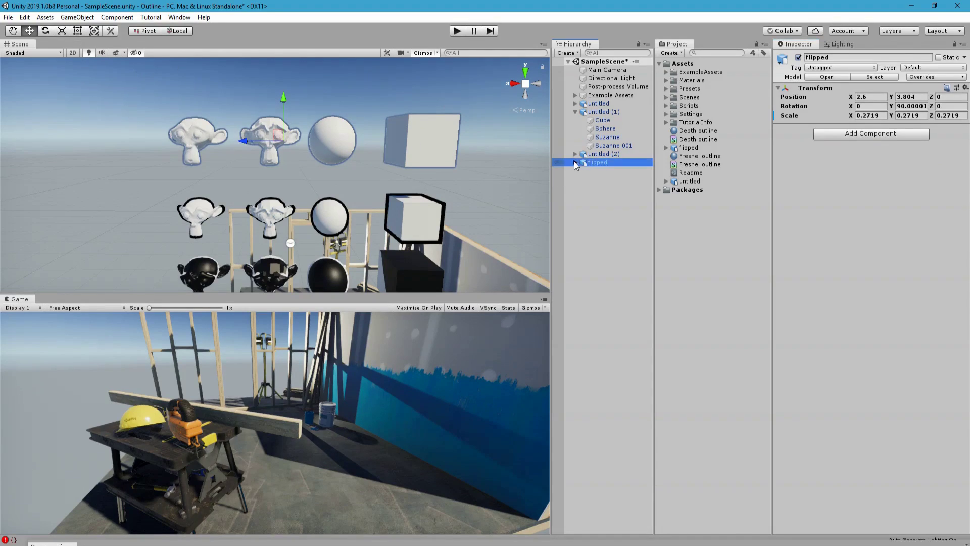
left_click(609, 171)
left_click(614, 196, "shift")
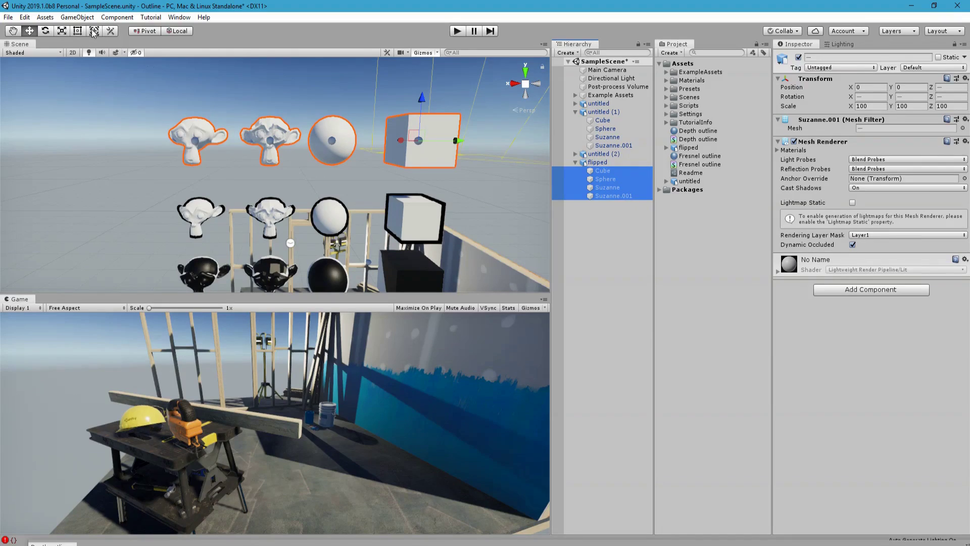
left_click(62, 31)
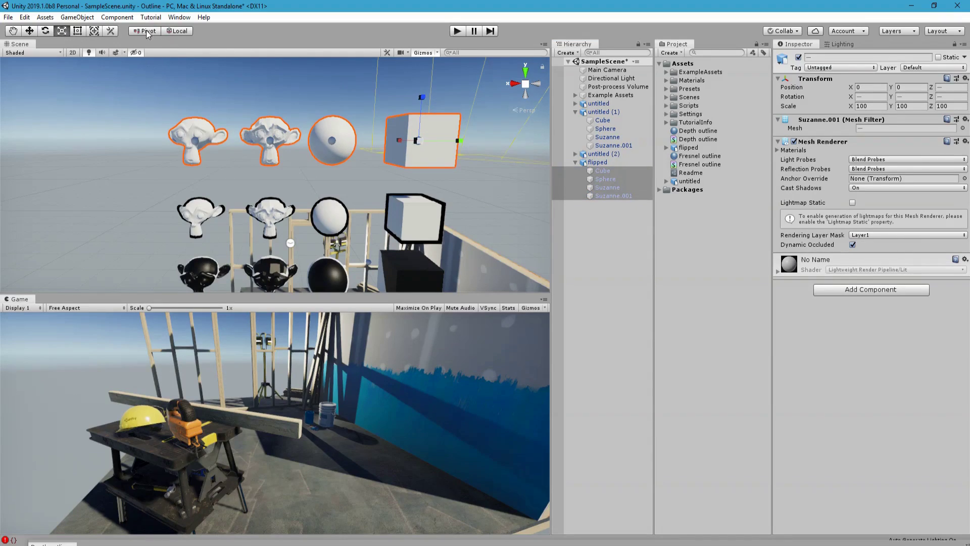
left_click_drag(421, 143, 422, 146)
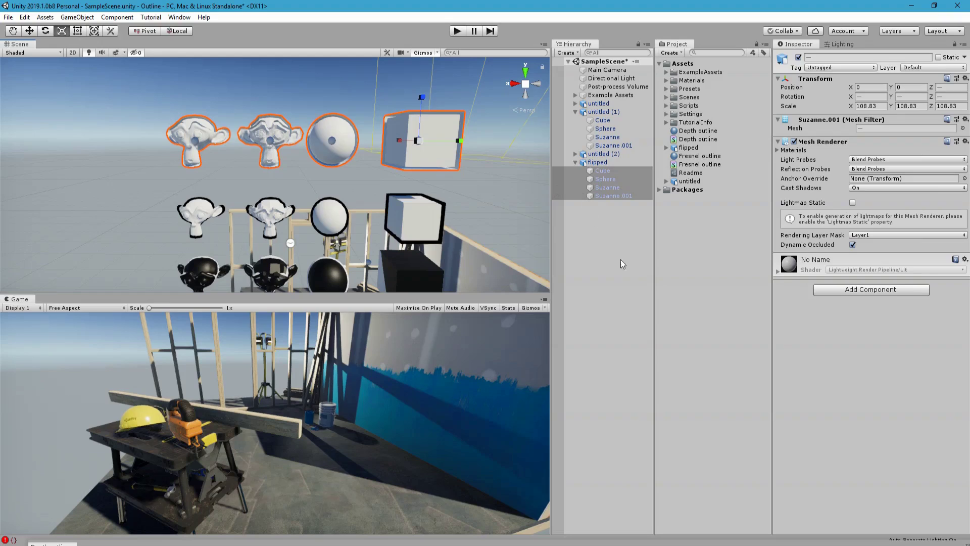
Create a new material in Assets named outline.
left_click(756, 259)
right_click(688, 219)
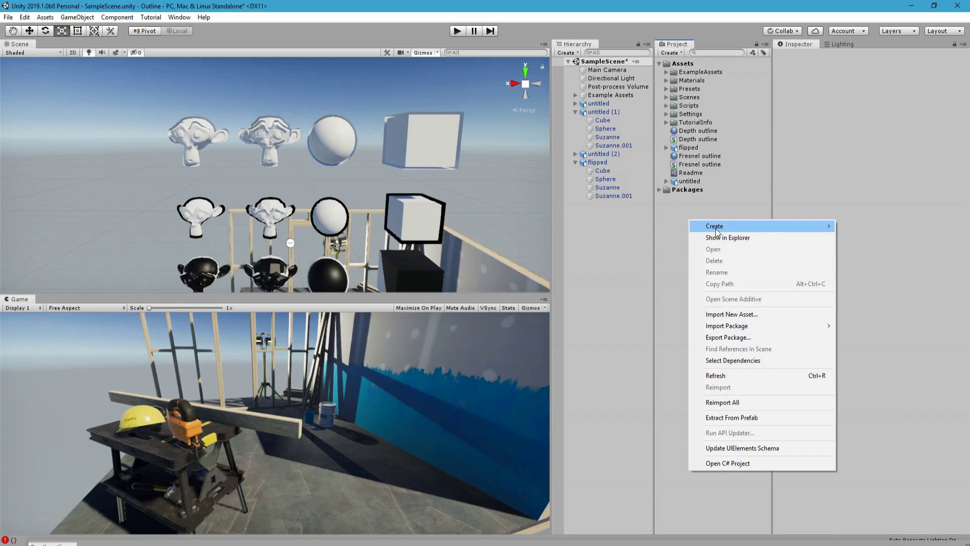
mouse_move(715, 229)
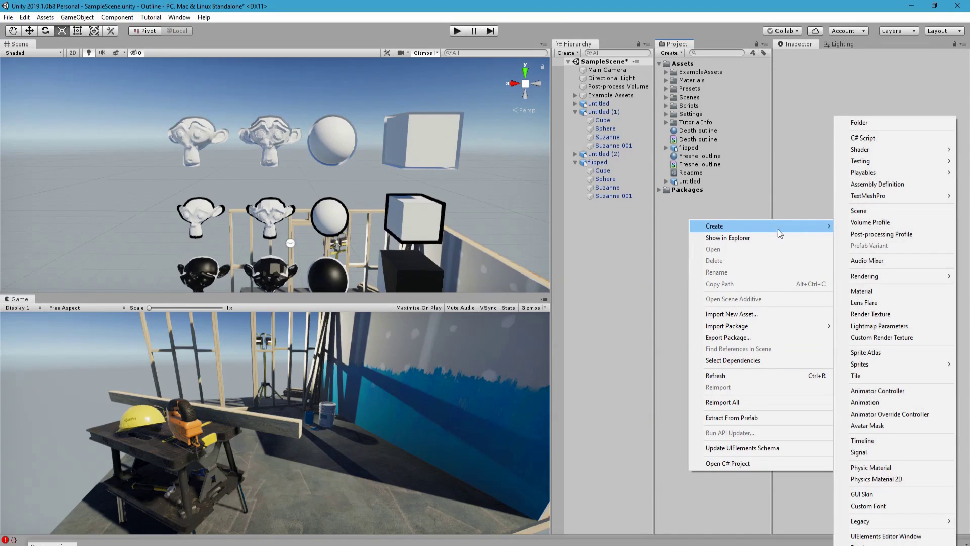
left_click(864, 291)
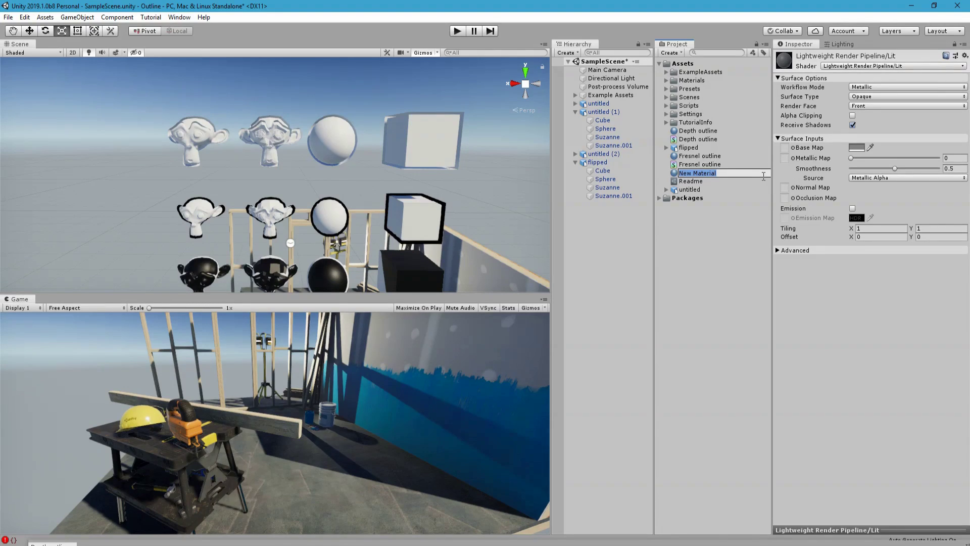
type("outline")
key("Return")
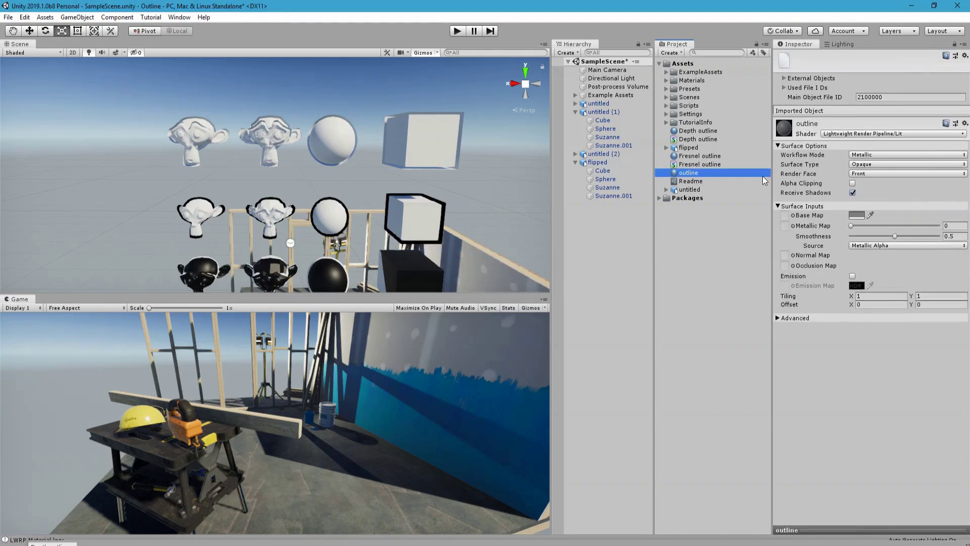
Give outline the Unlit/Color shader with a black main colour, and select the four flipped meshes.
left_click(851, 134)
left_click(846, 266)
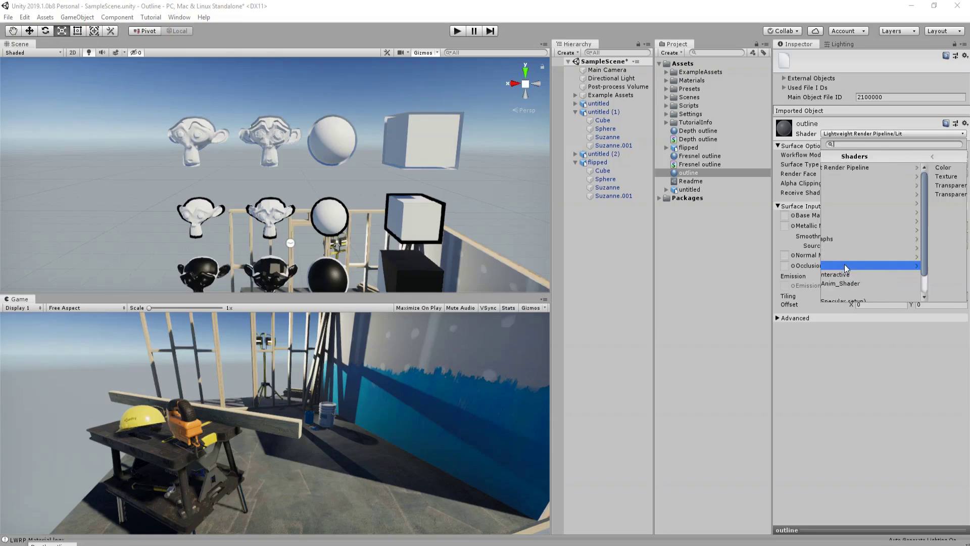
left_click(851, 172)
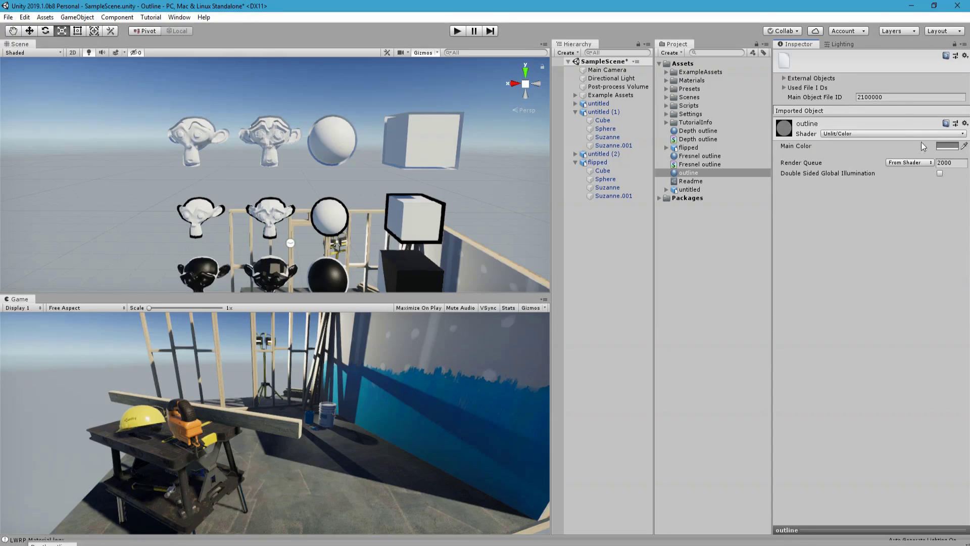
left_click(945, 146)
left_click_drag(402, 260, 404, 281)
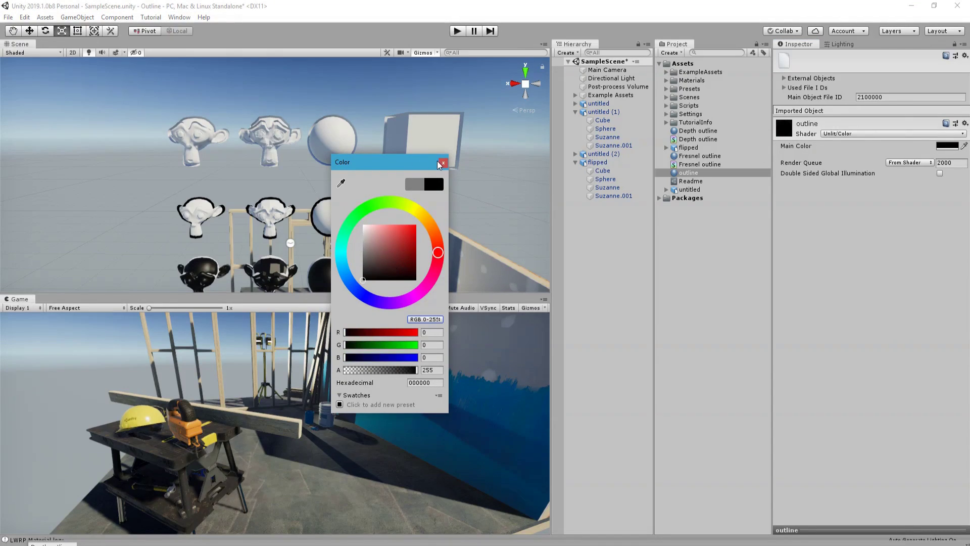
left_click(439, 162)
left_click(609, 196)
key("shift+Up")
key("shift+Up")
key("shift+Up")
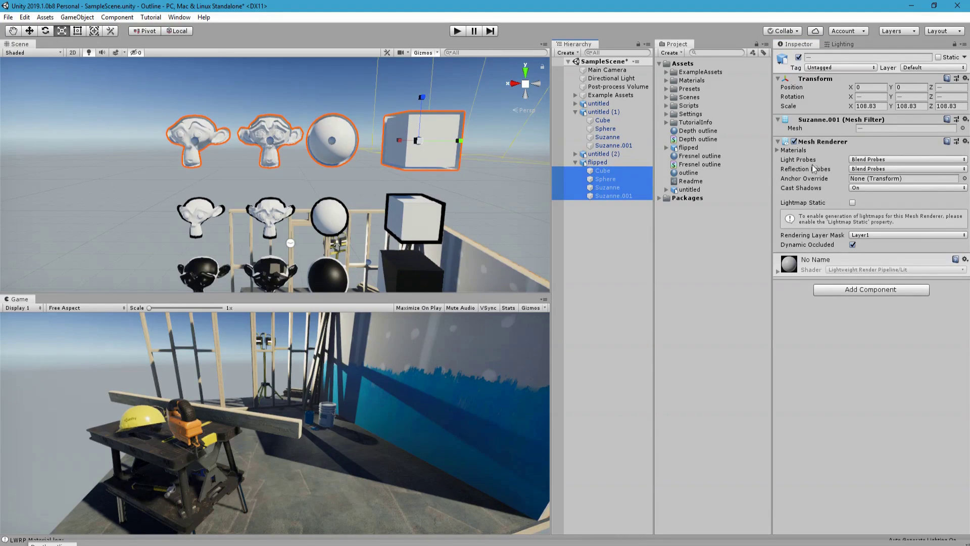
Assign the outline material to Element 0 of the four flipped meshes and view the outlines.
left_click(780, 151)
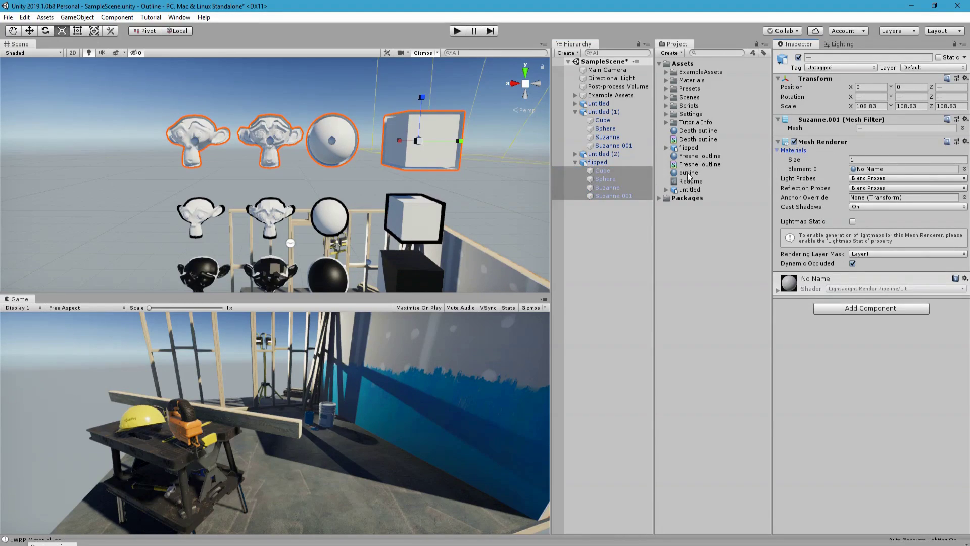
left_click_drag(689, 174, 863, 173)
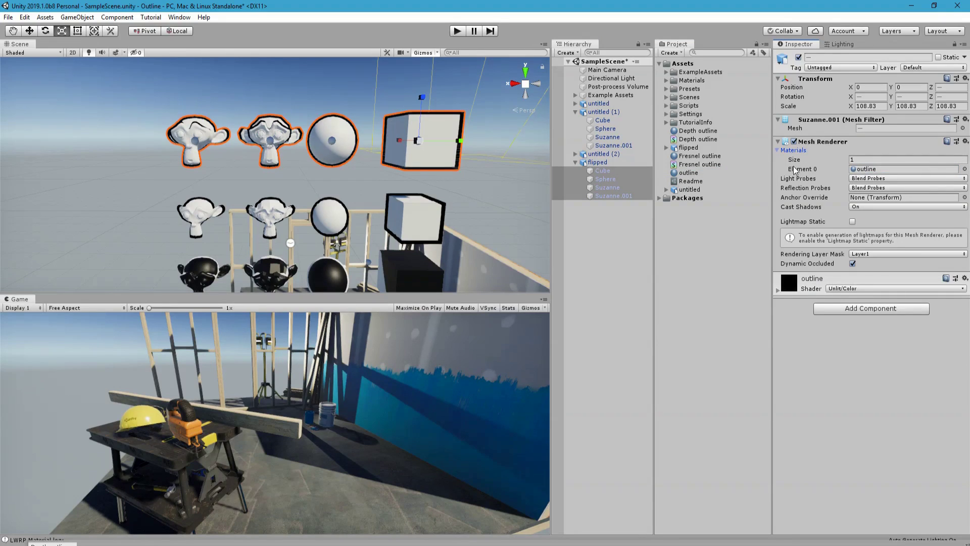
left_click(283, 96)
left_click_drag(283, 96, 353, 114, "alt")
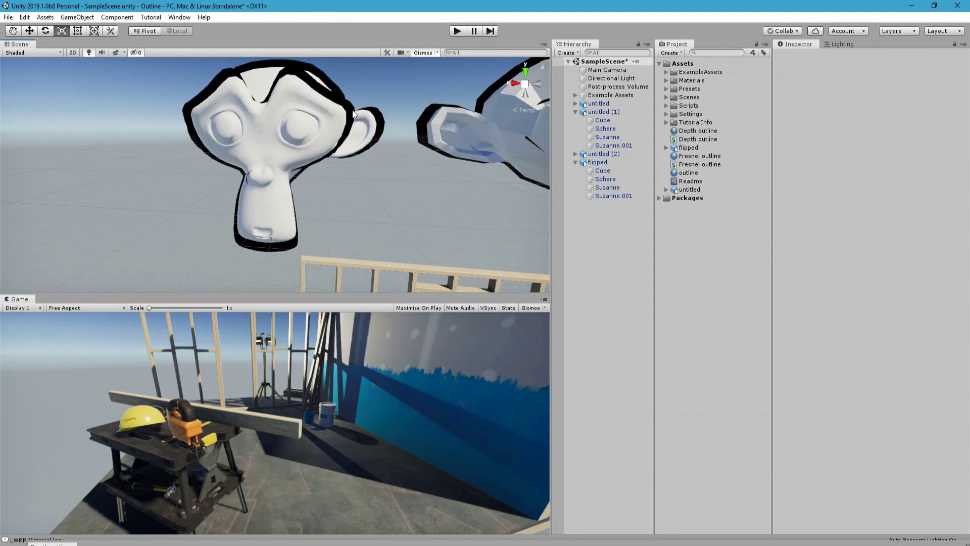
left_click_drag(317, 214, 379, 225, "alt")
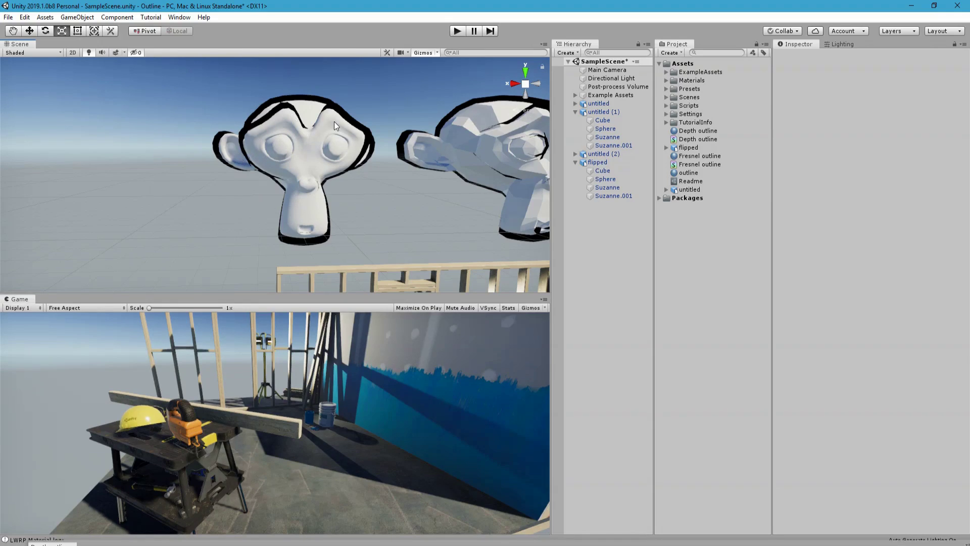
left_click_drag(364, 178, 314, 177, "alt")
scroll(314, 177, "up", 6)
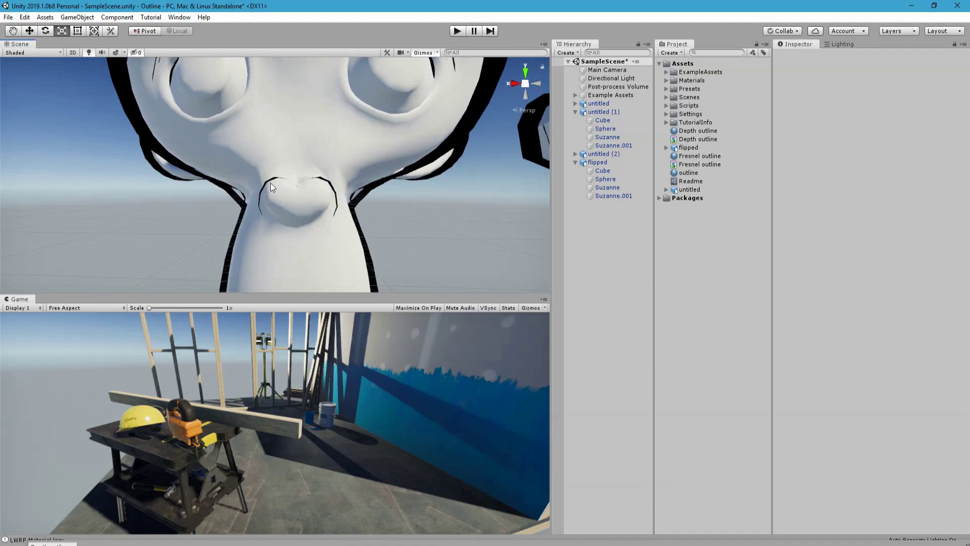
left_click_drag(268, 204, 295, 199, "alt")
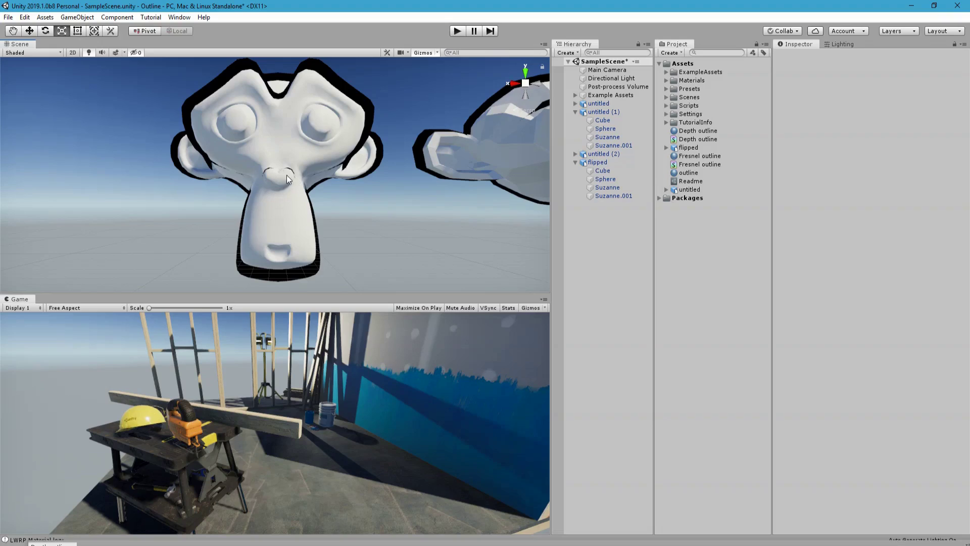
middle_click_drag(286, 175, 299, 172)
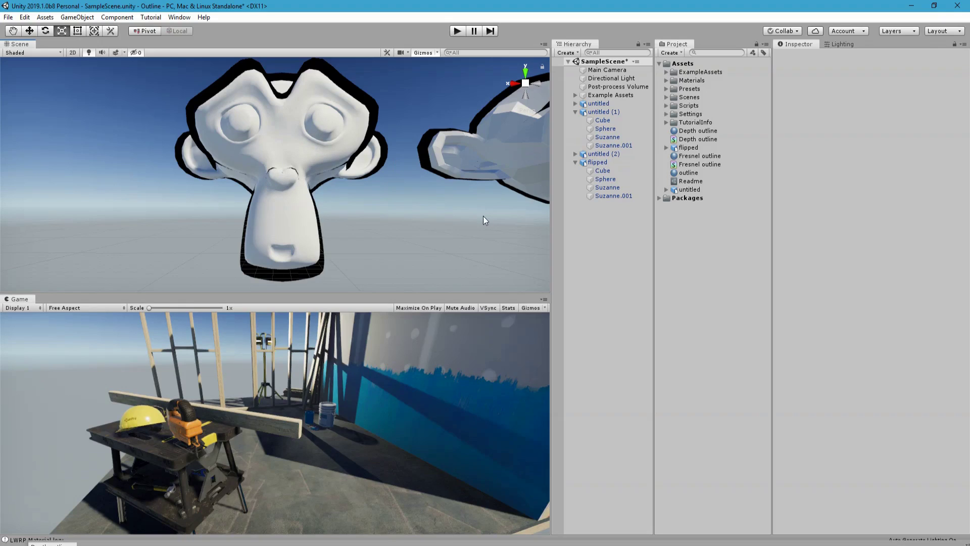
key("s")
right_click_drag(458, 174, 424, 216)
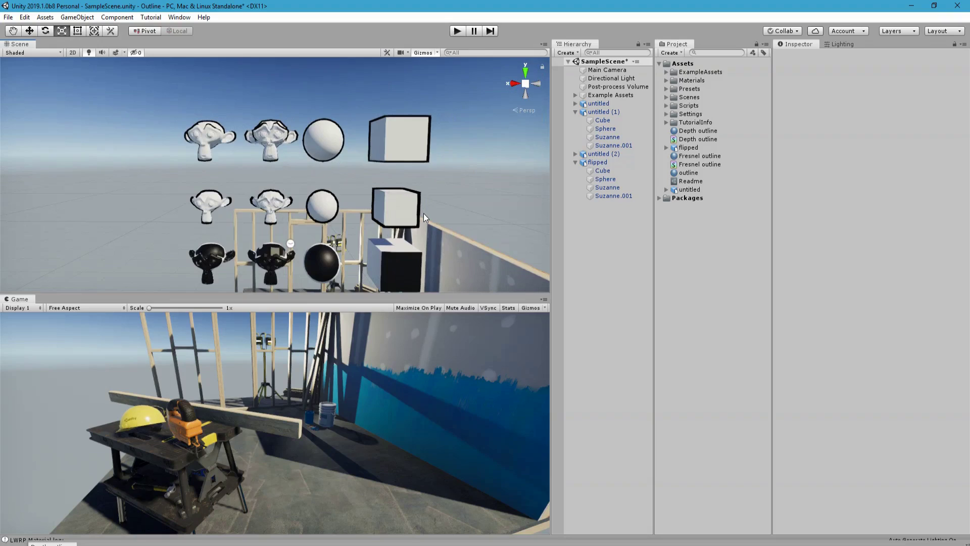
scroll(423, 213, "up", 1)
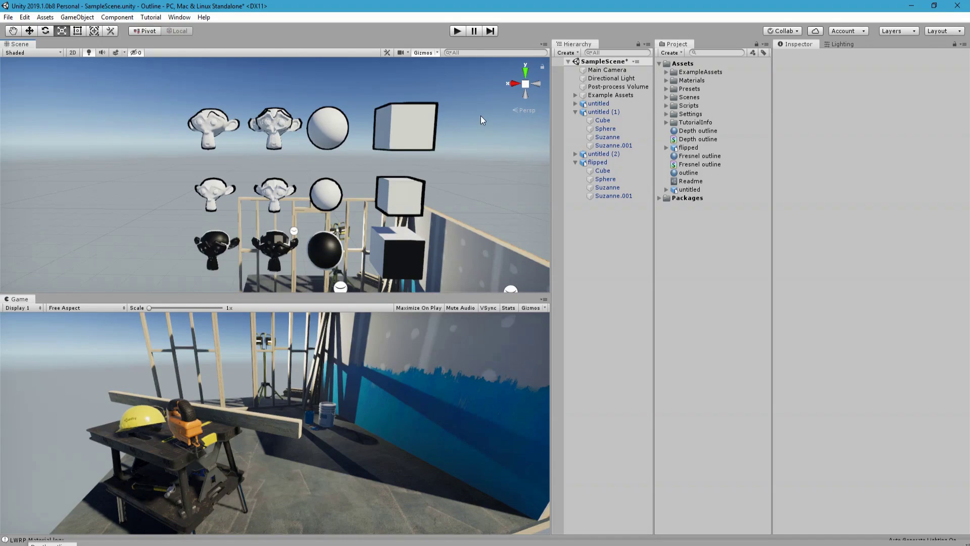
middle_click_drag(481, 116, 475, 117)
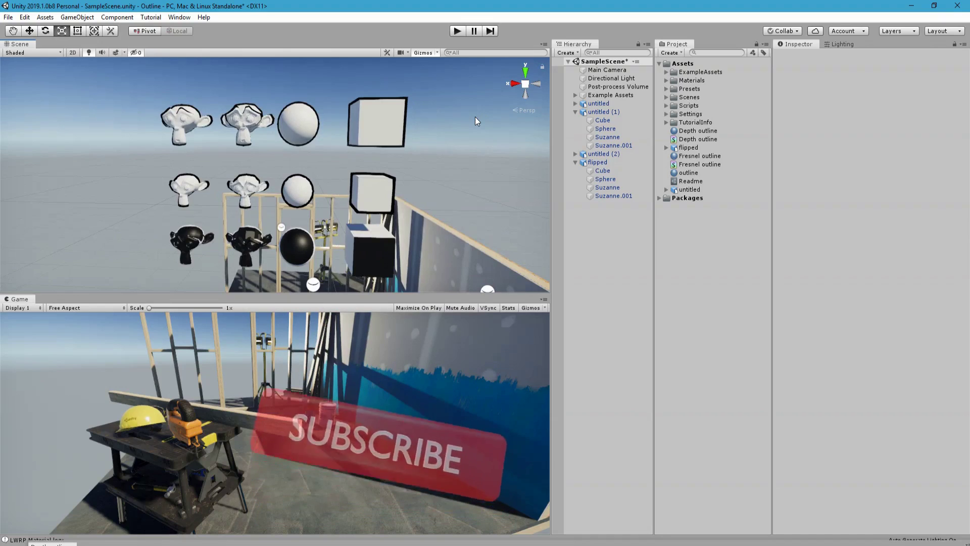